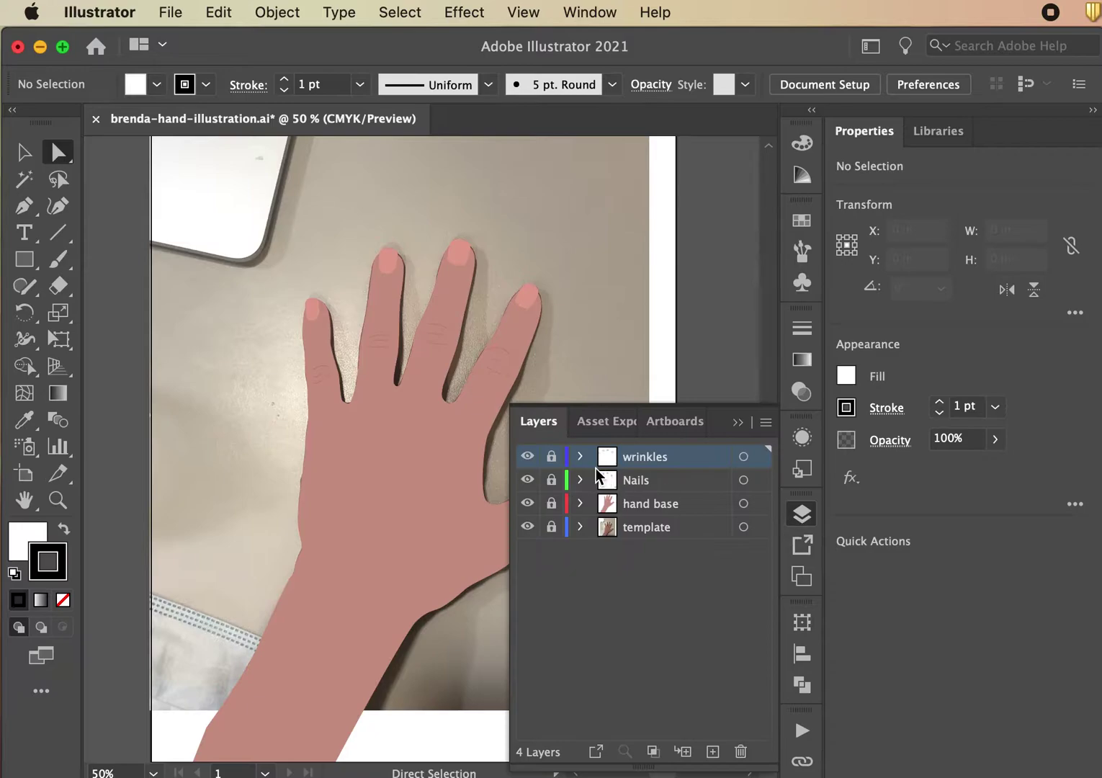
Step: Hide the hand layers and toggle the hand base on and off to compare it with the photo
left_click_drag(527, 461, 530, 504)
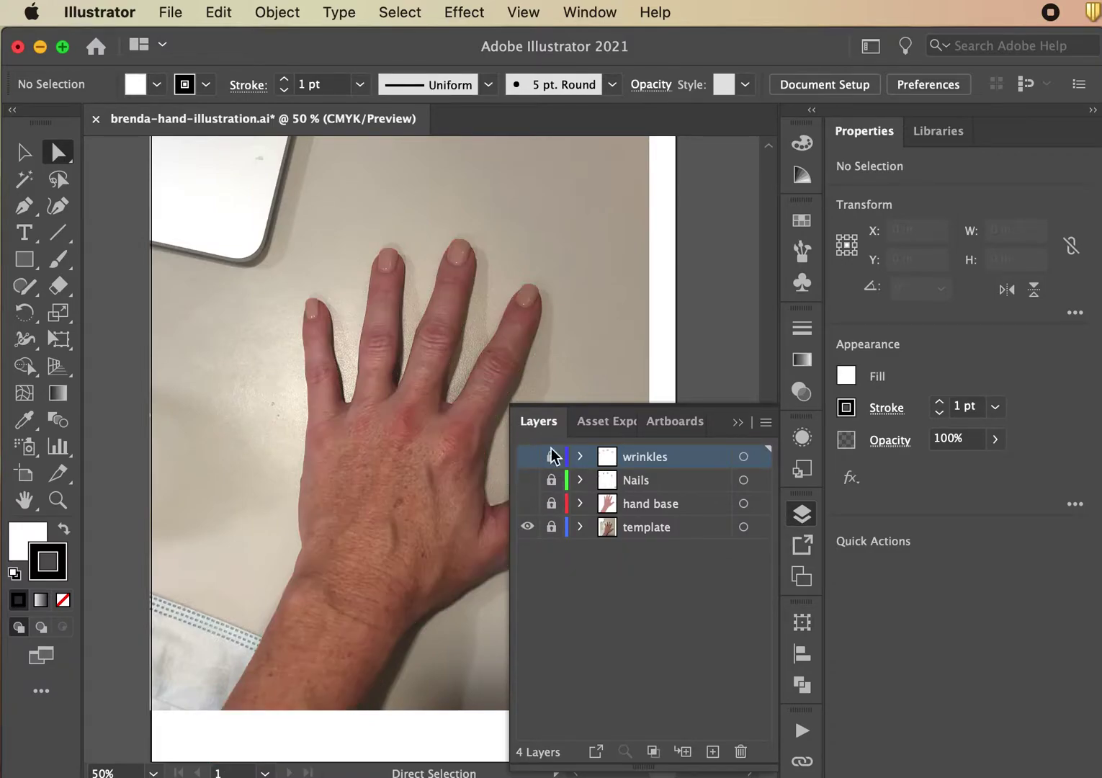
left_click(528, 533, "super")
left_click(528, 533, "super")
left_click(528, 505)
left_click(528, 505)
left_click(528, 505)
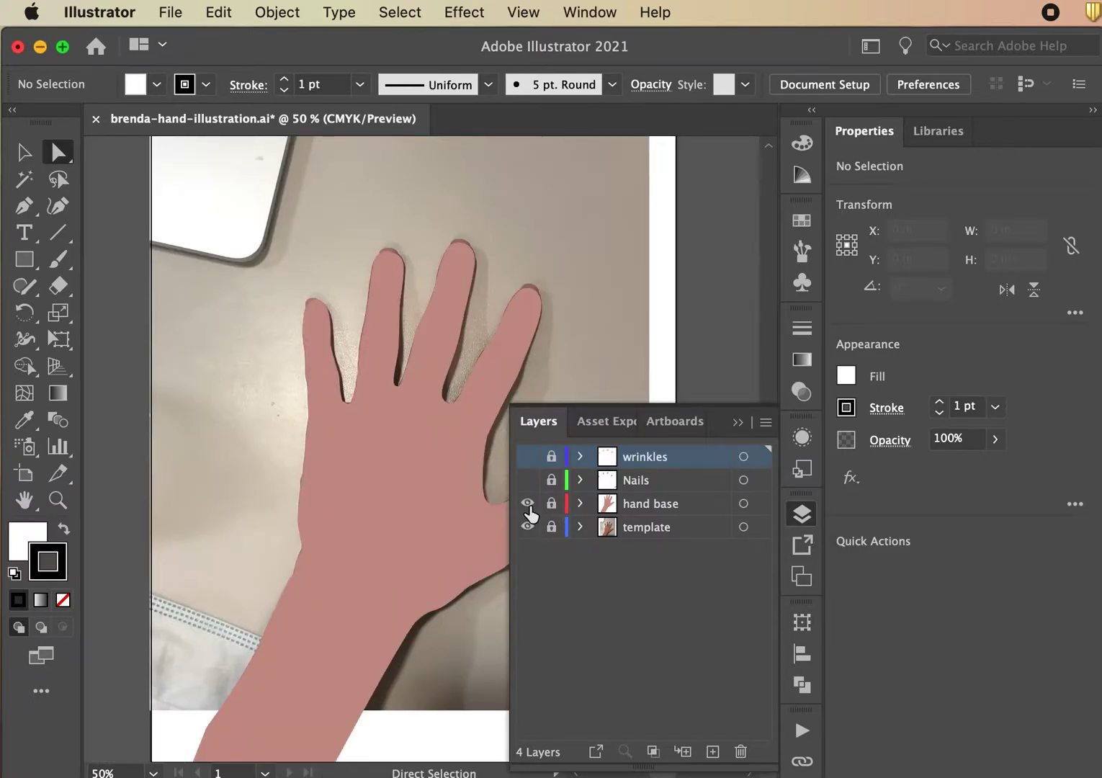
left_click(528, 504)
left_click(528, 505)
Step: Turn the Nails and wrinkles layers back on so all four layers show, then open the File menu
left_click(528, 480)
left_click(528, 481)
left_click(528, 480)
left_click(528, 457)
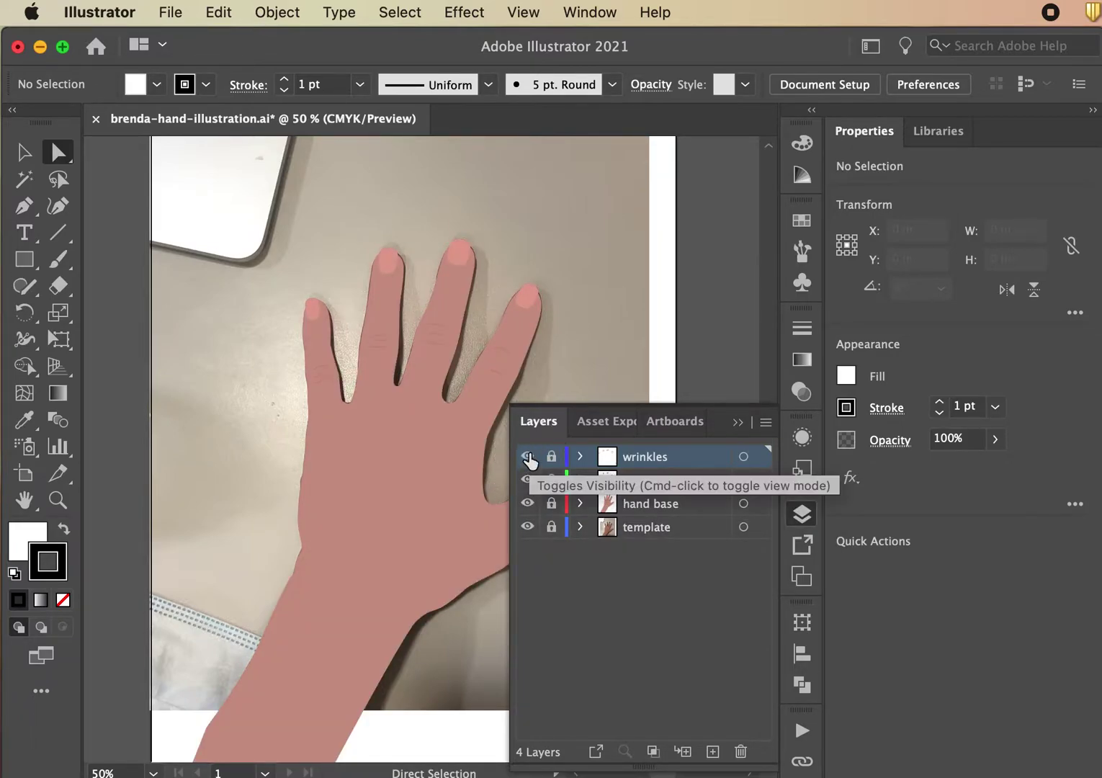
left_click(625, 589)
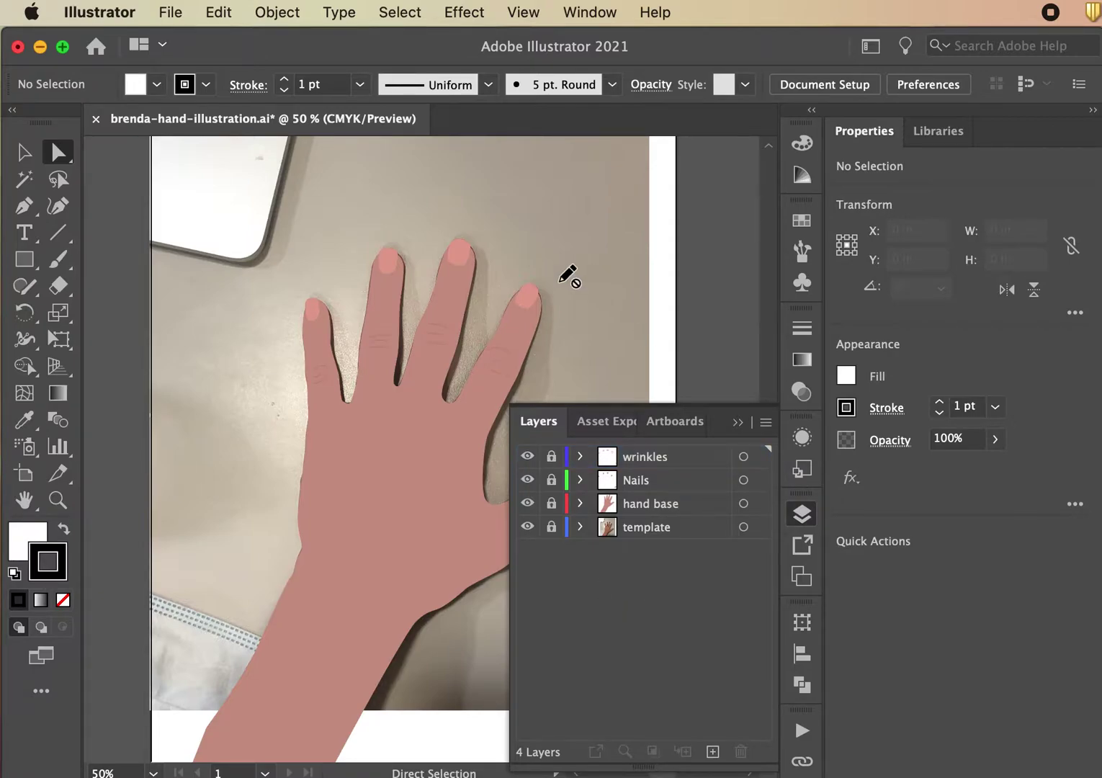
left_click(168, 13)
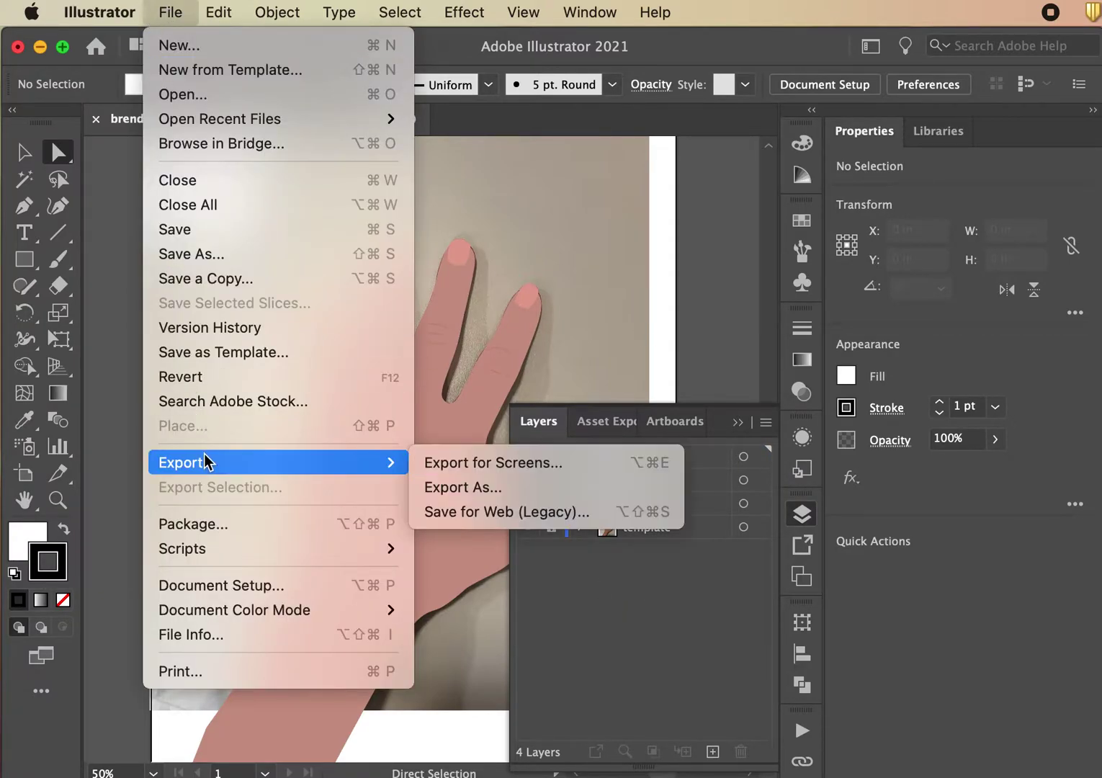
Step: Add a new layer named 'vessel template' and choose File > Place to import an image
left_click(535, 239)
left_click(635, 636)
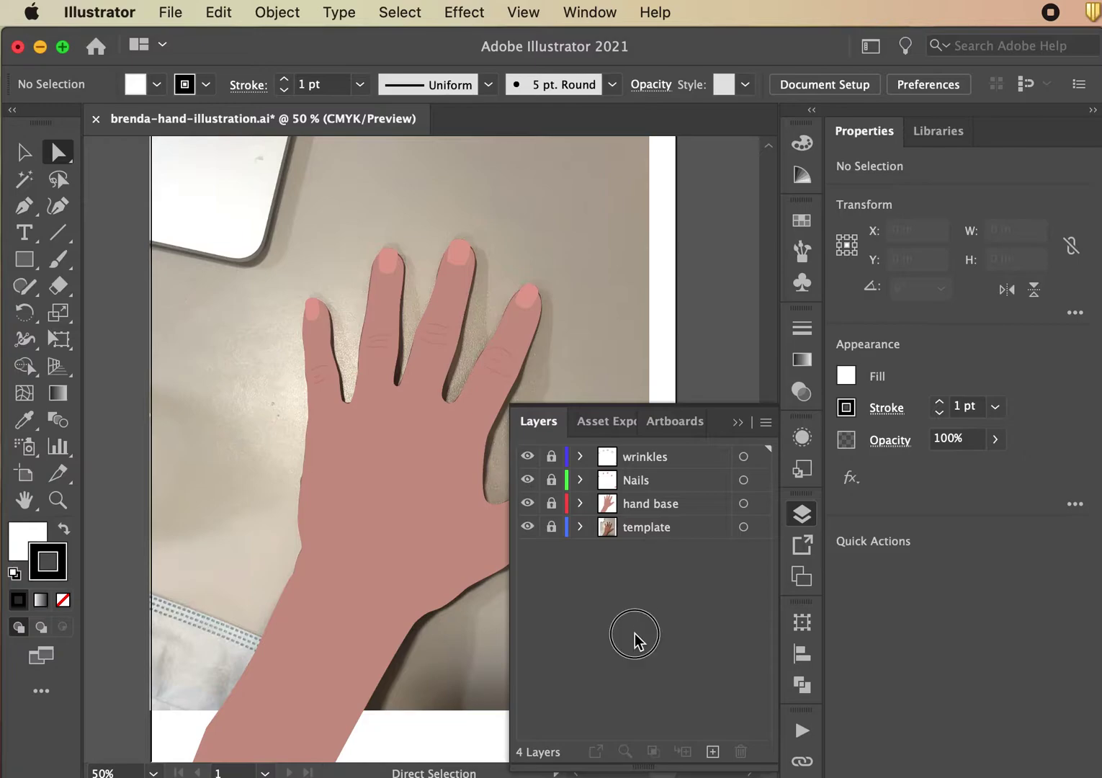
left_click(712, 751)
left_click(640, 456)
double_click(640, 457)
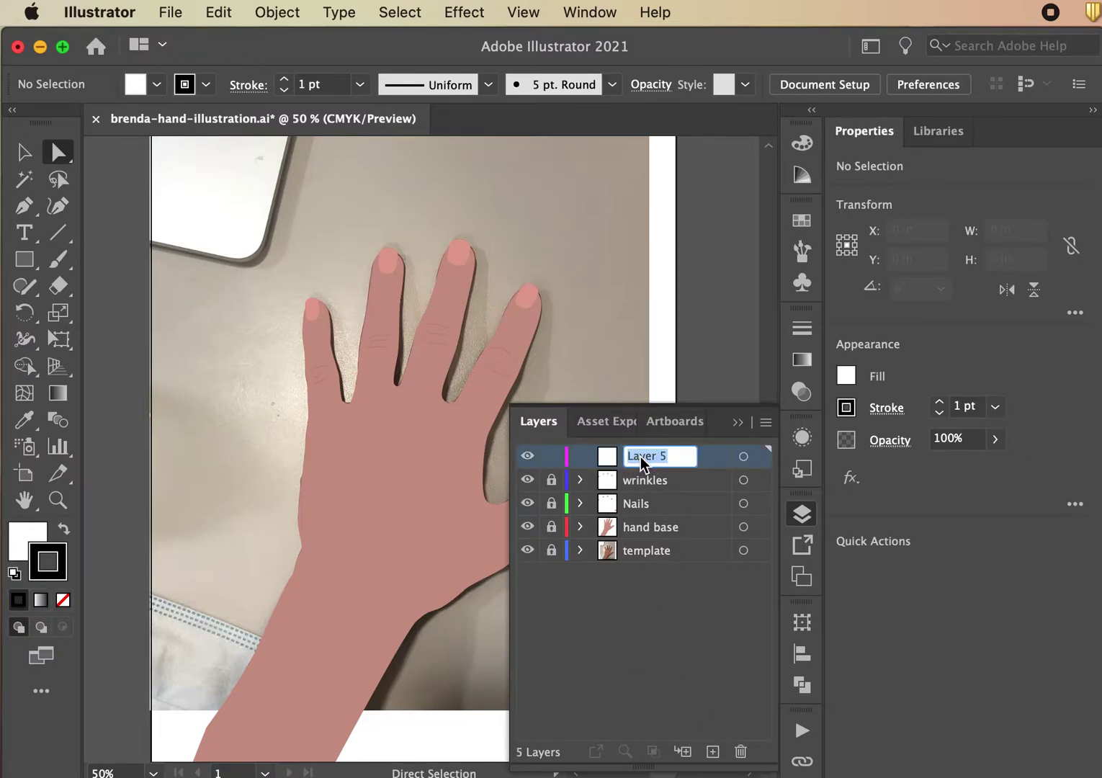
type("vess")
type("el template")
key("Return")
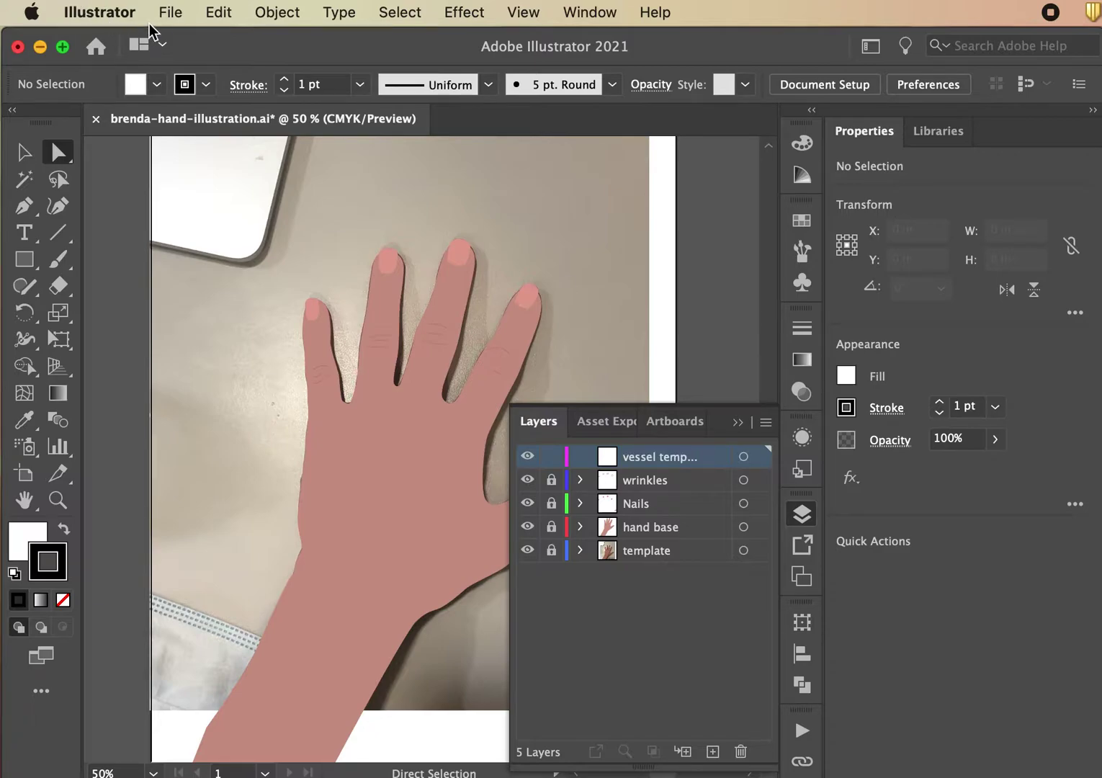
left_click(171, 12)
left_click(210, 425)
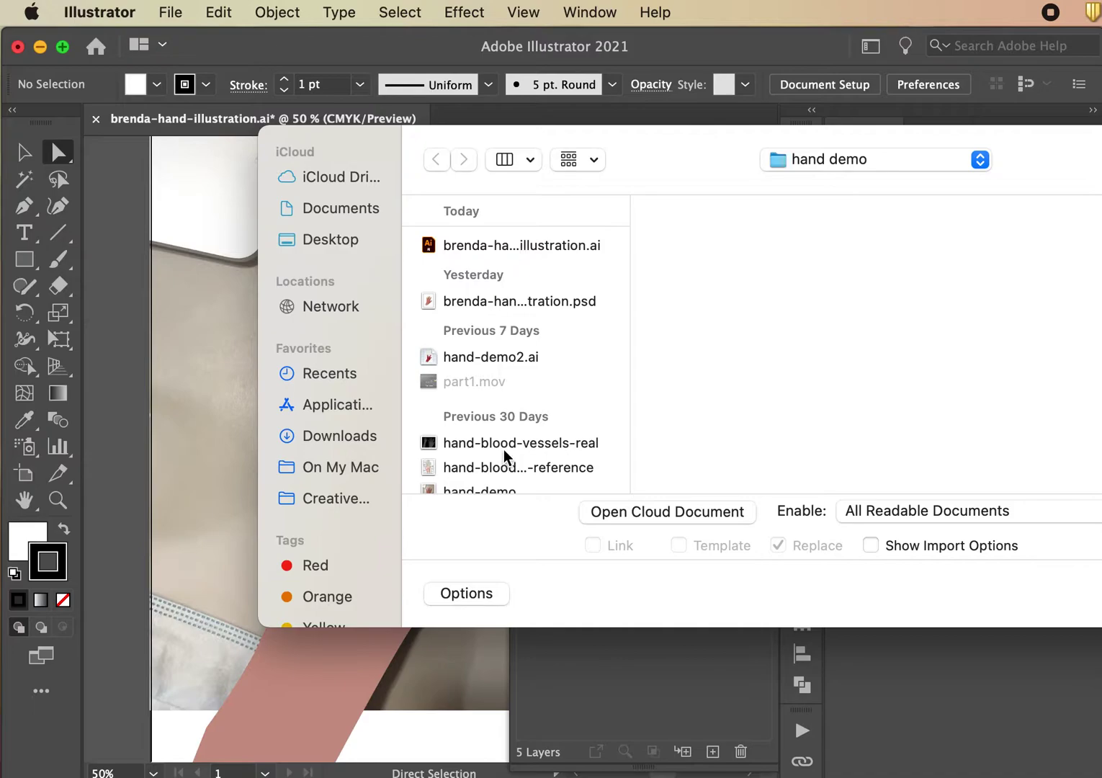
Step: Place the hand-blood-vessels-real x-ray image from the hand demo folder
left_click(503, 450)
left_click_drag(694, 137, 129, 154)
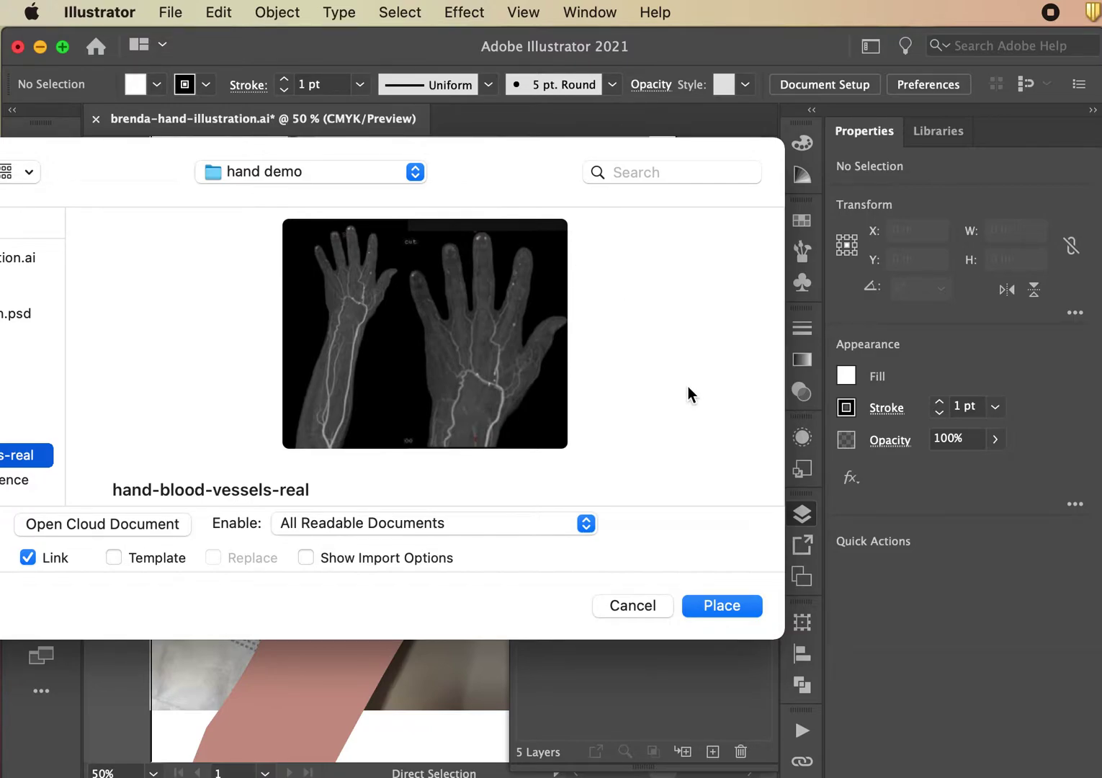
left_click(716, 605)
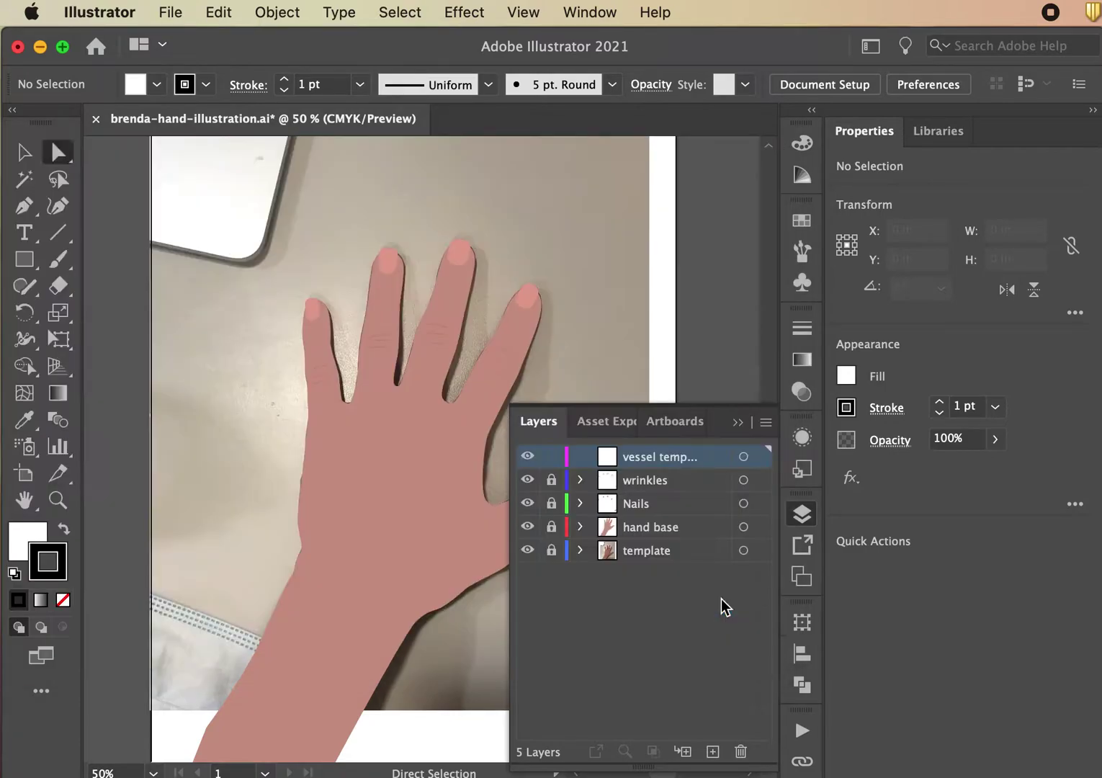
Step: Drop the x-ray on the artboard, move it up-left and scale it to about 9.9979 × 8.0665 in
left_click(171, 177)
key("super+minus")
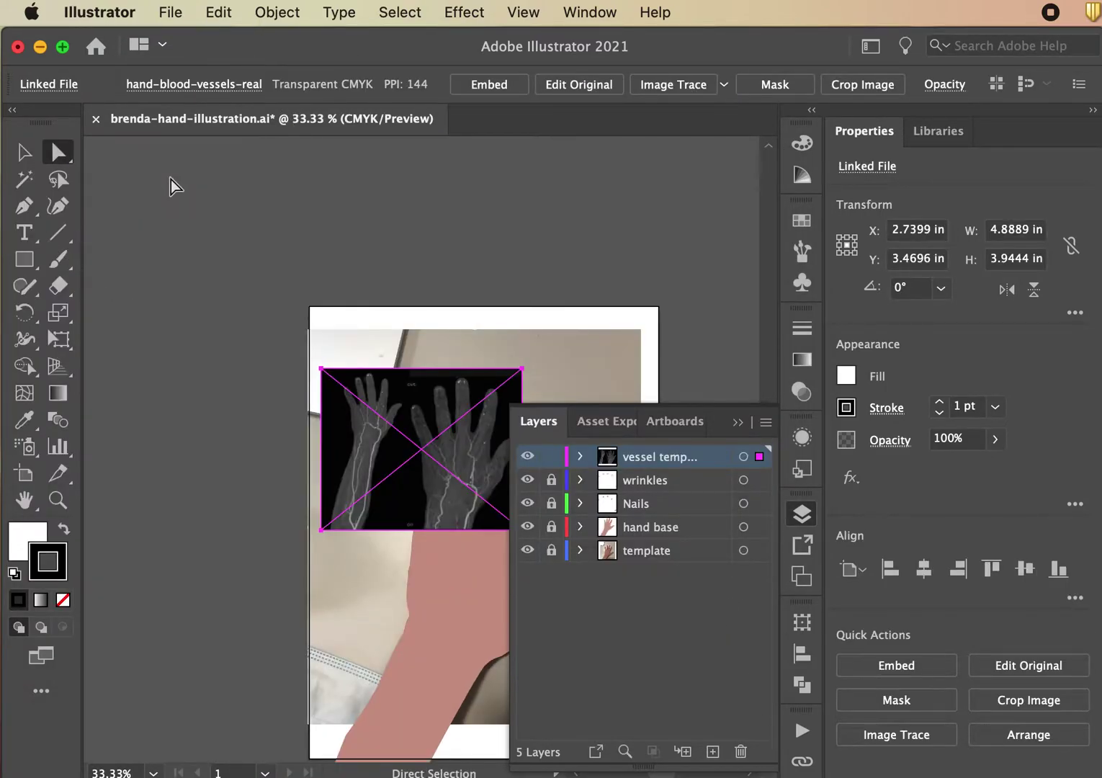
scroll(290, 245, "down", 3)
scroll(290, 244, "right", 3)
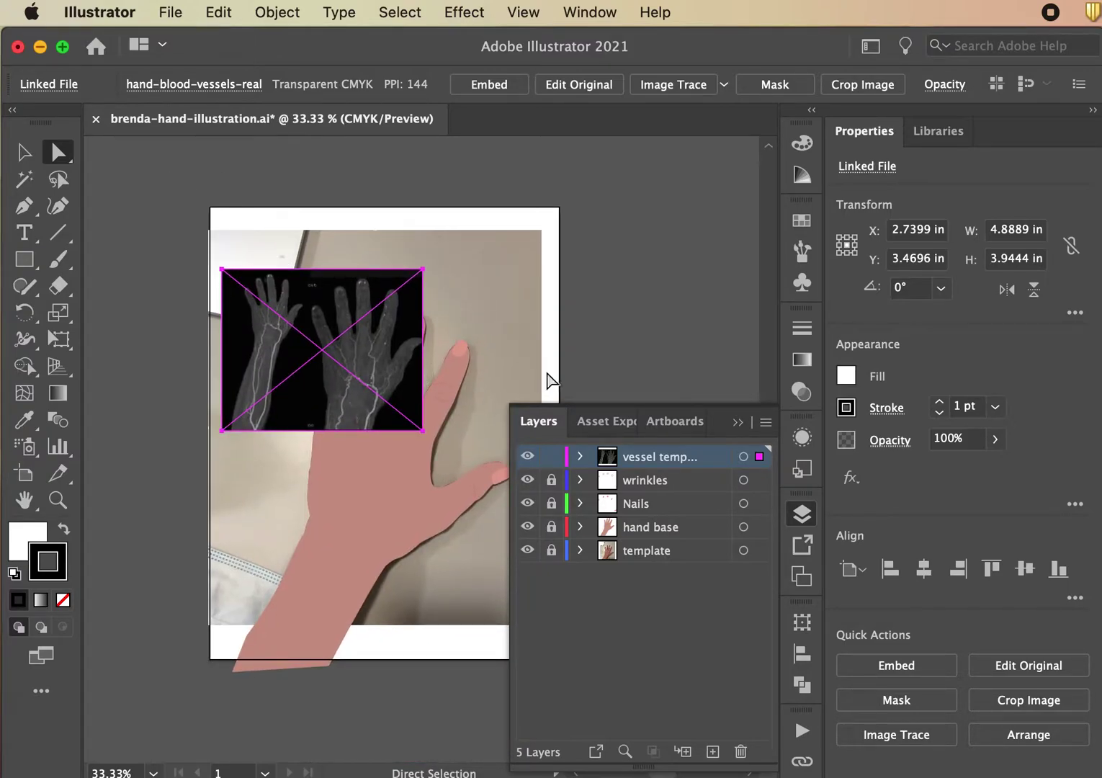
left_click_drag(390, 388, 314, 333)
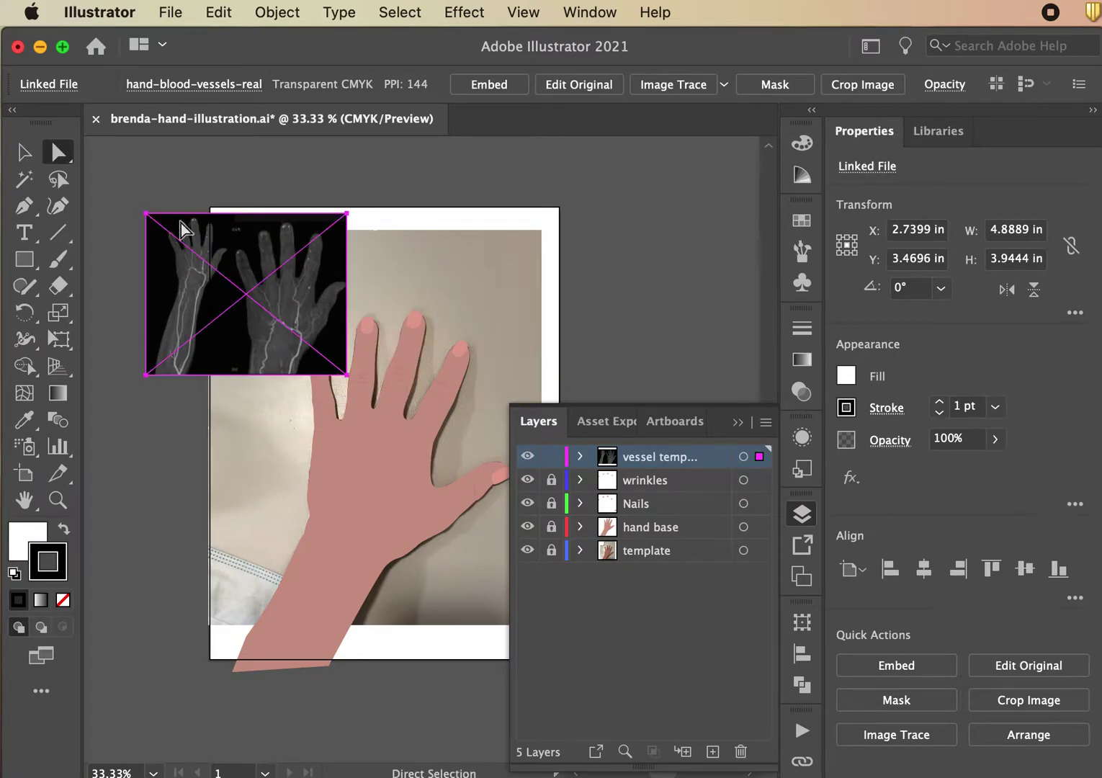
left_click(24, 152)
left_click_drag(345, 373, 669, 549)
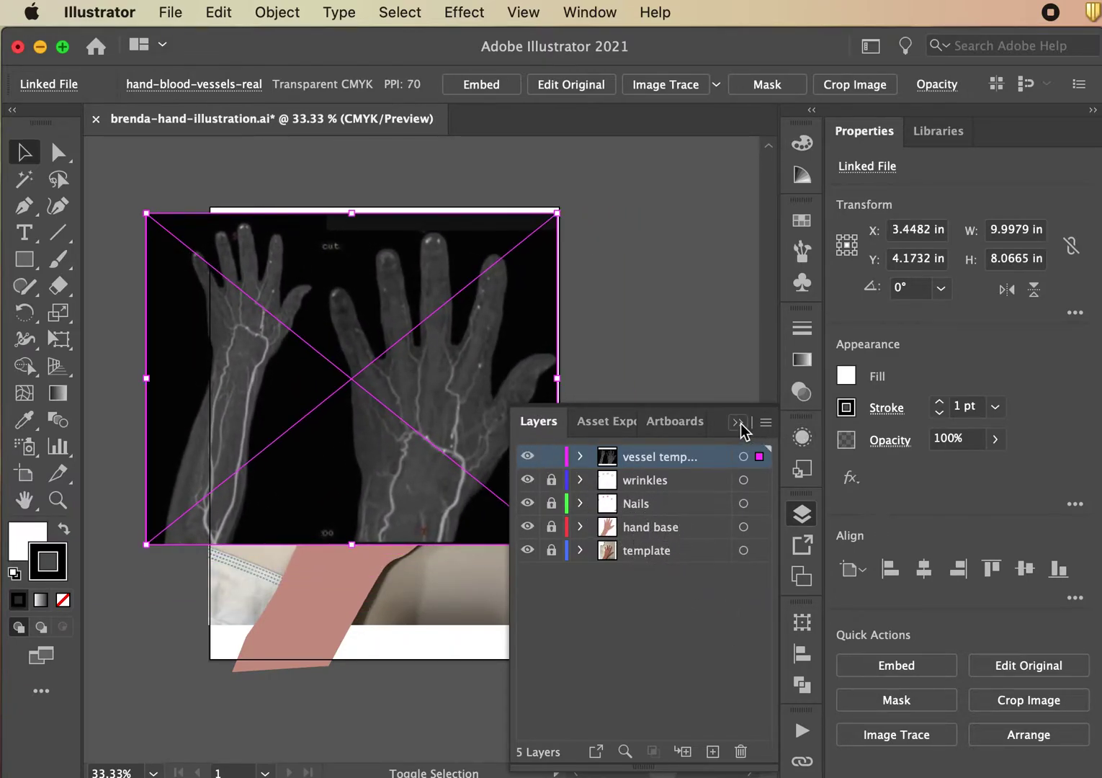
left_click(740, 424)
scroll(526, 367, "down", 2)
scroll(526, 366, "right", 2)
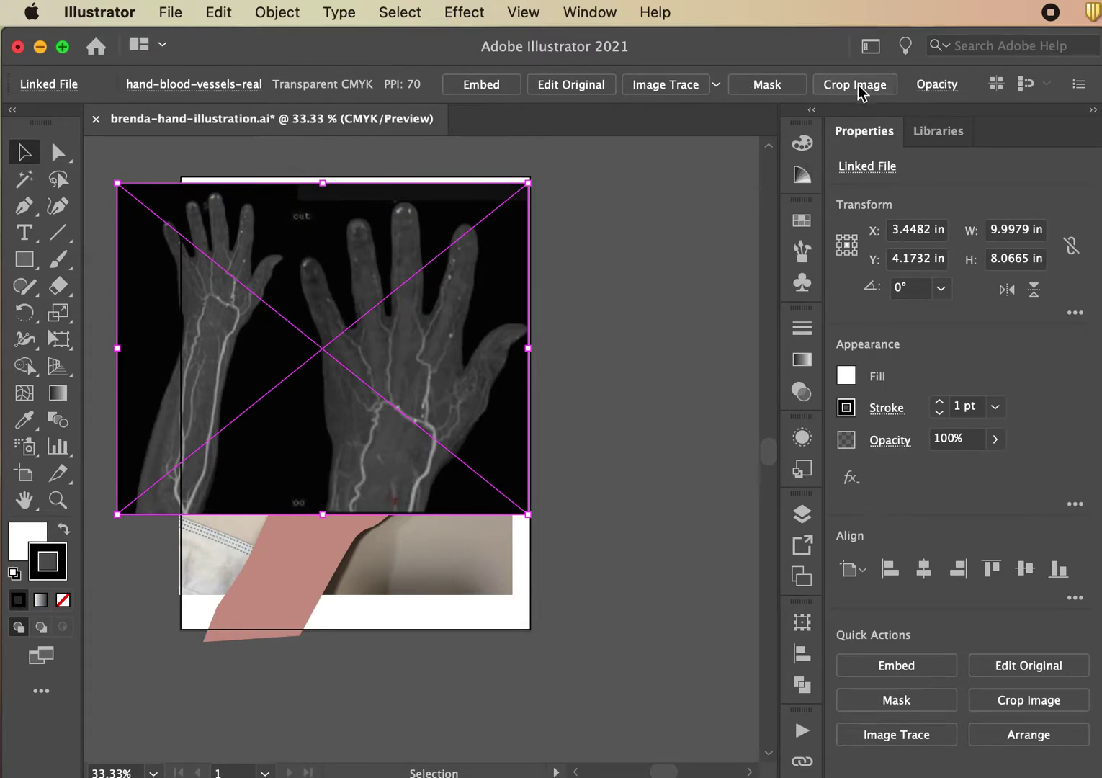
Step: Lower the x-ray image's opacity to about 31% from the Control bar
left_click(940, 90)
left_click(935, 124)
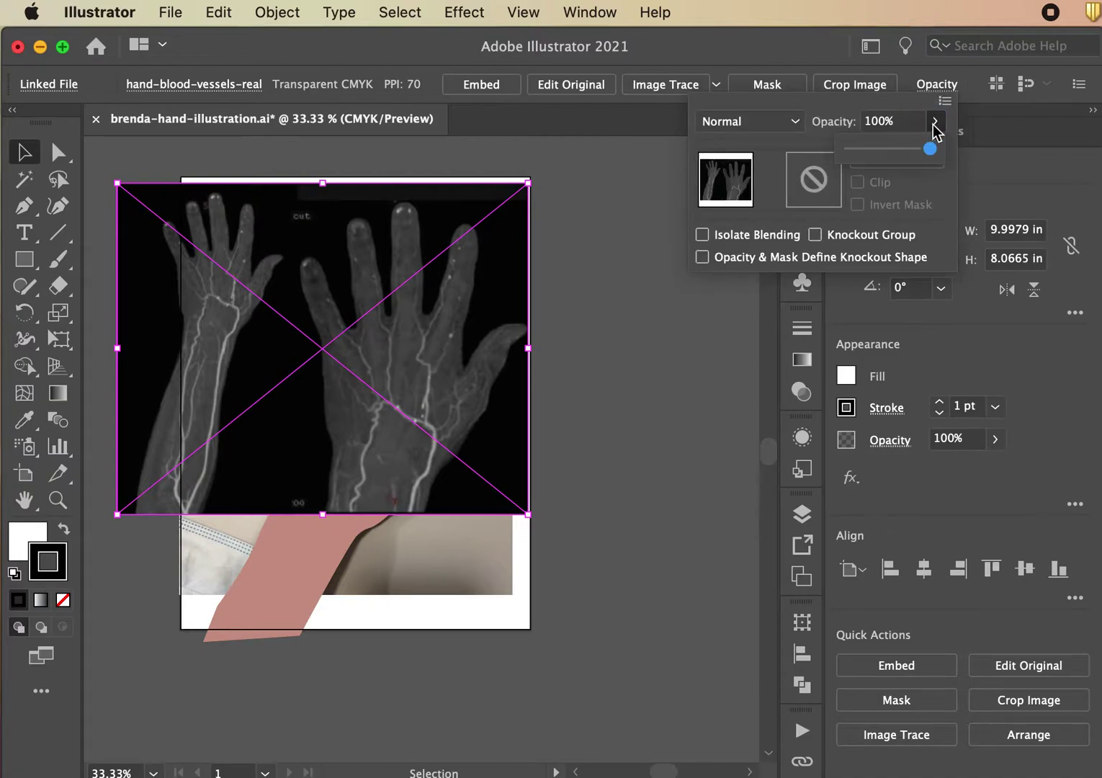
left_click_drag(930, 148, 875, 151)
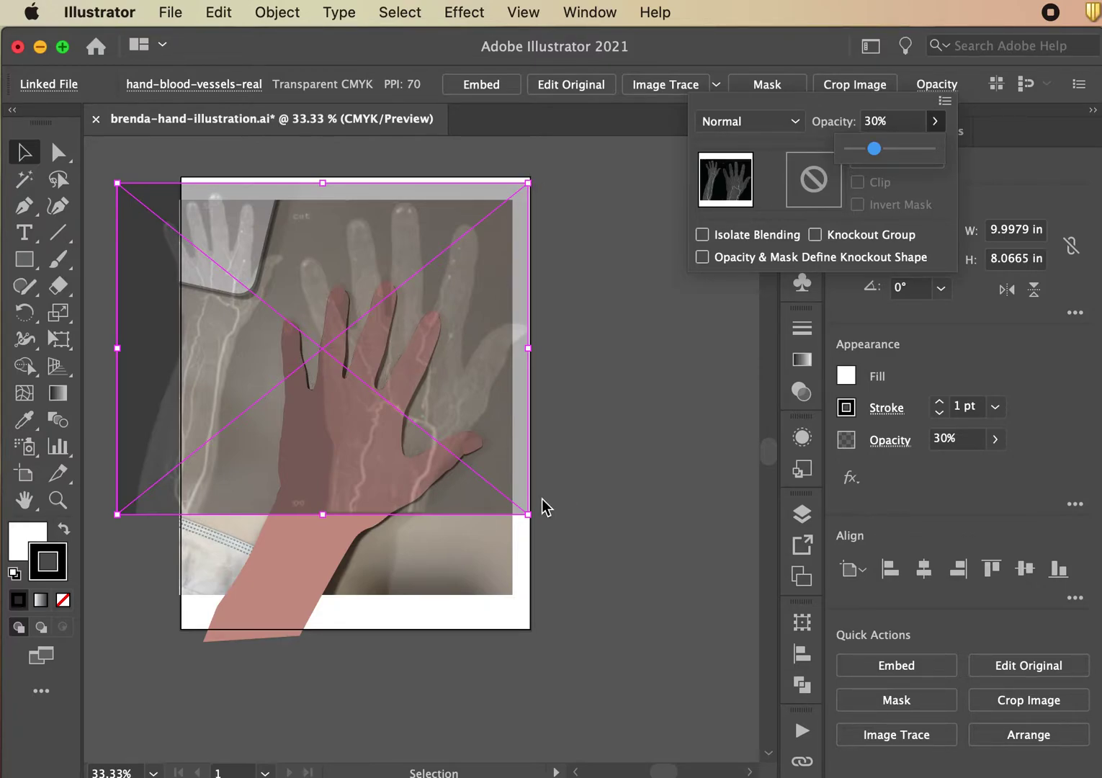
left_click(875, 148)
left_click_drag(875, 149, 932, 148)
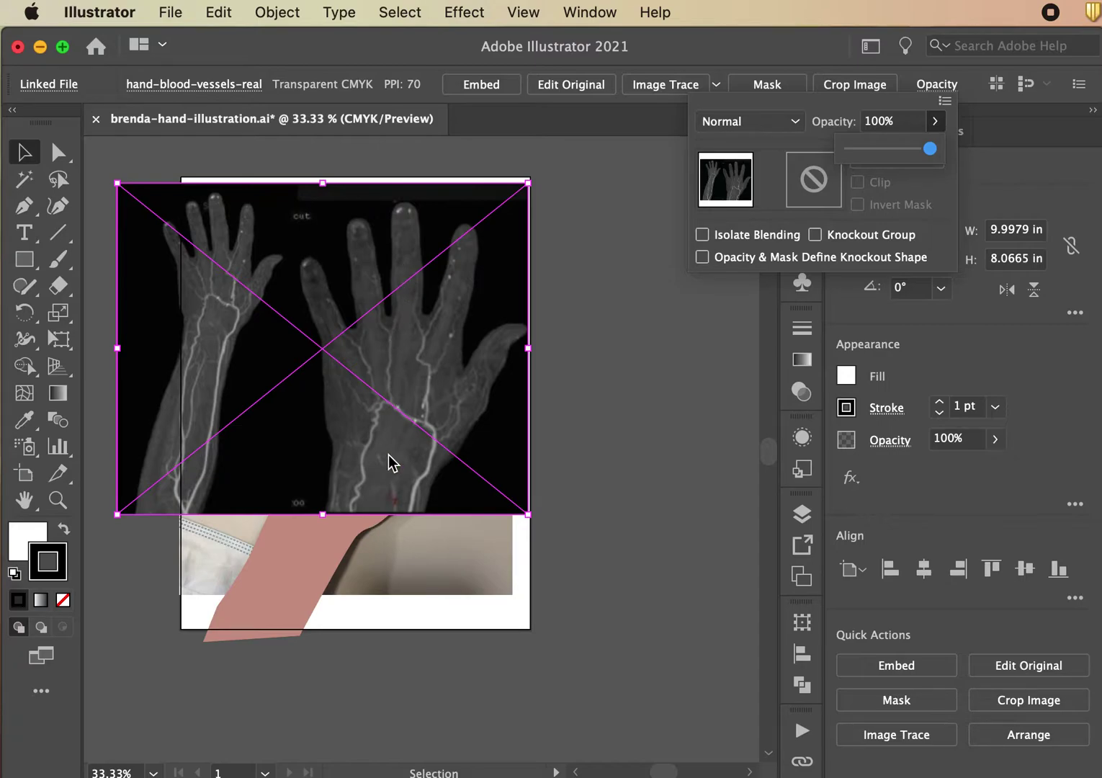
left_click_drag(930, 148, 873, 154)
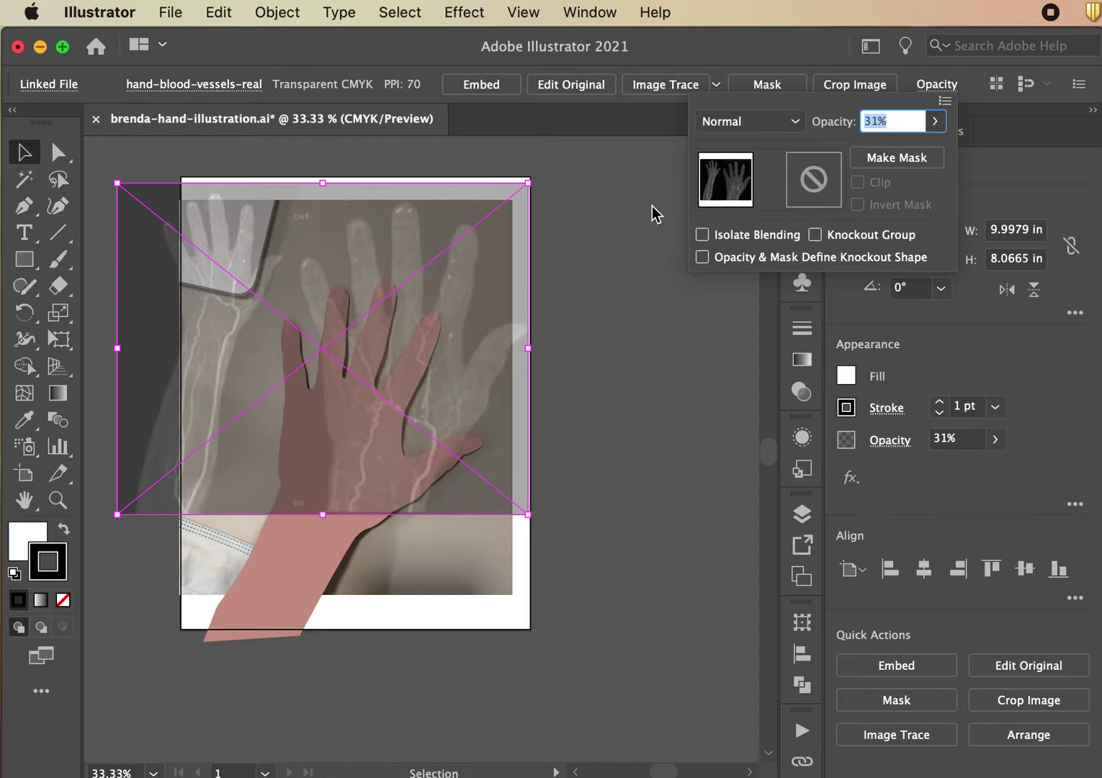
key("Escape")
Step: Rotate the x-ray clockwise and move it down-left over the illustrated hand
left_click_drag(536, 174, 568, 243)
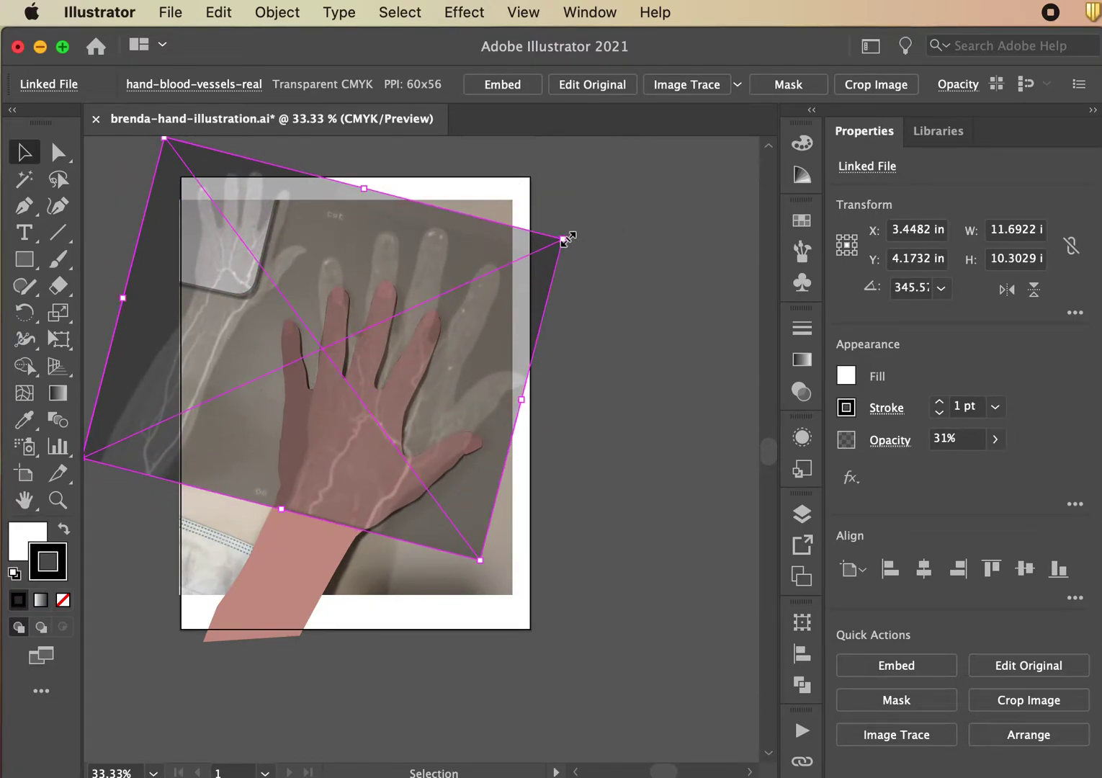
left_click_drag(567, 239, 549, 337)
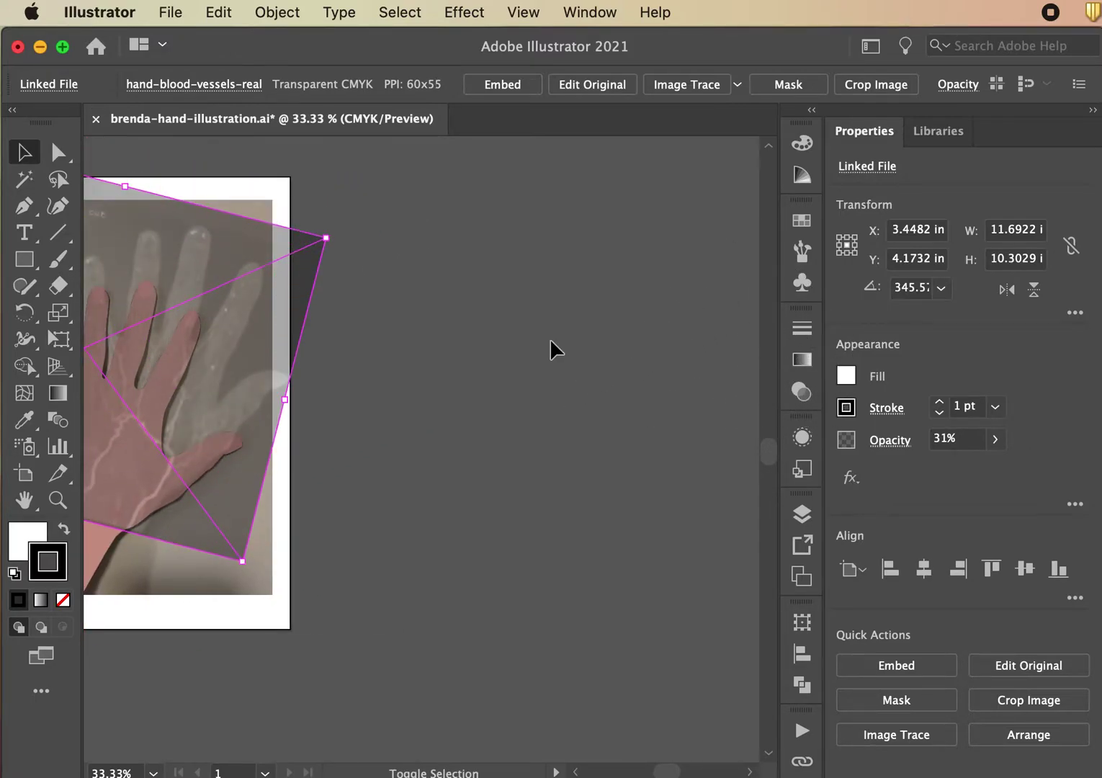
left_click(670, 425)
left_click_drag(463, 426, 730, 412)
left_click_drag(499, 312, 456, 374)
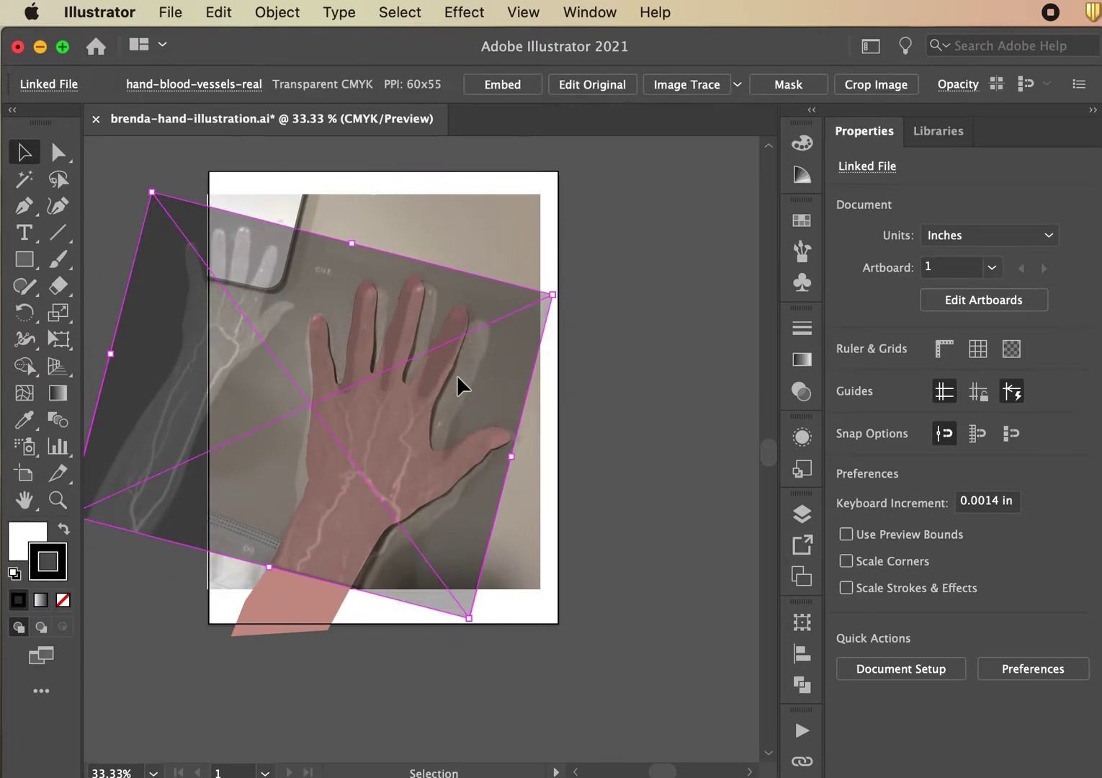
left_click_drag(567, 296, 533, 283)
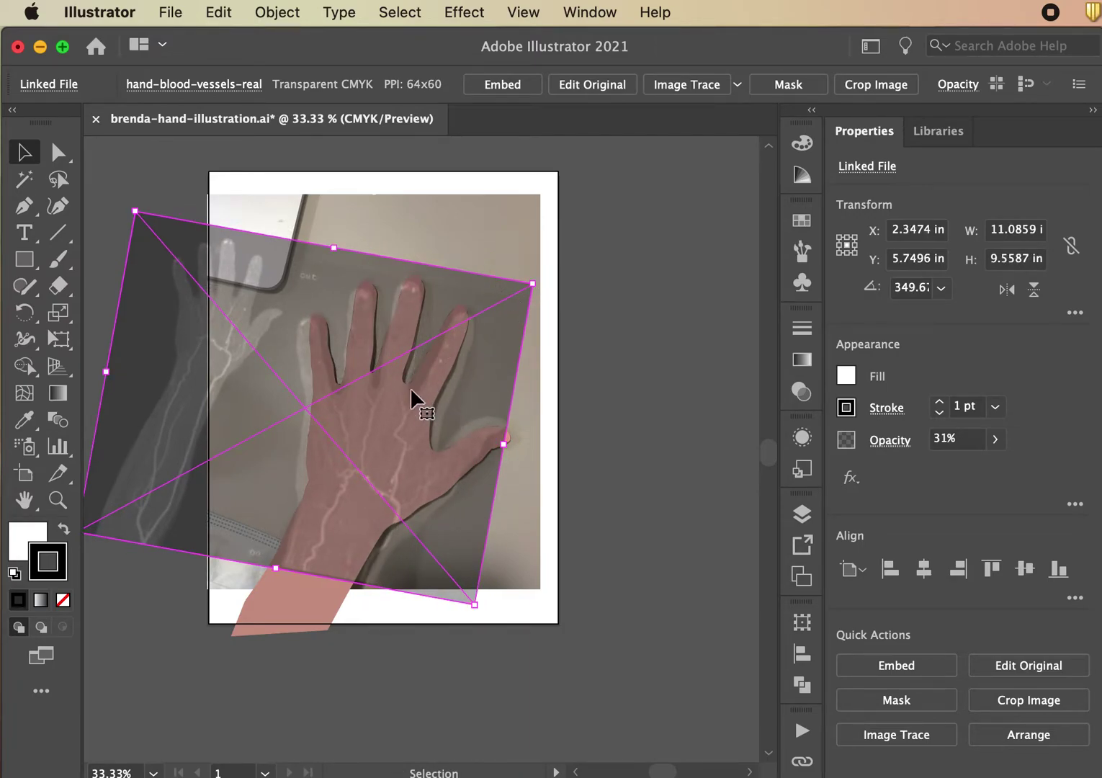
left_click_drag(472, 330, 470, 322)
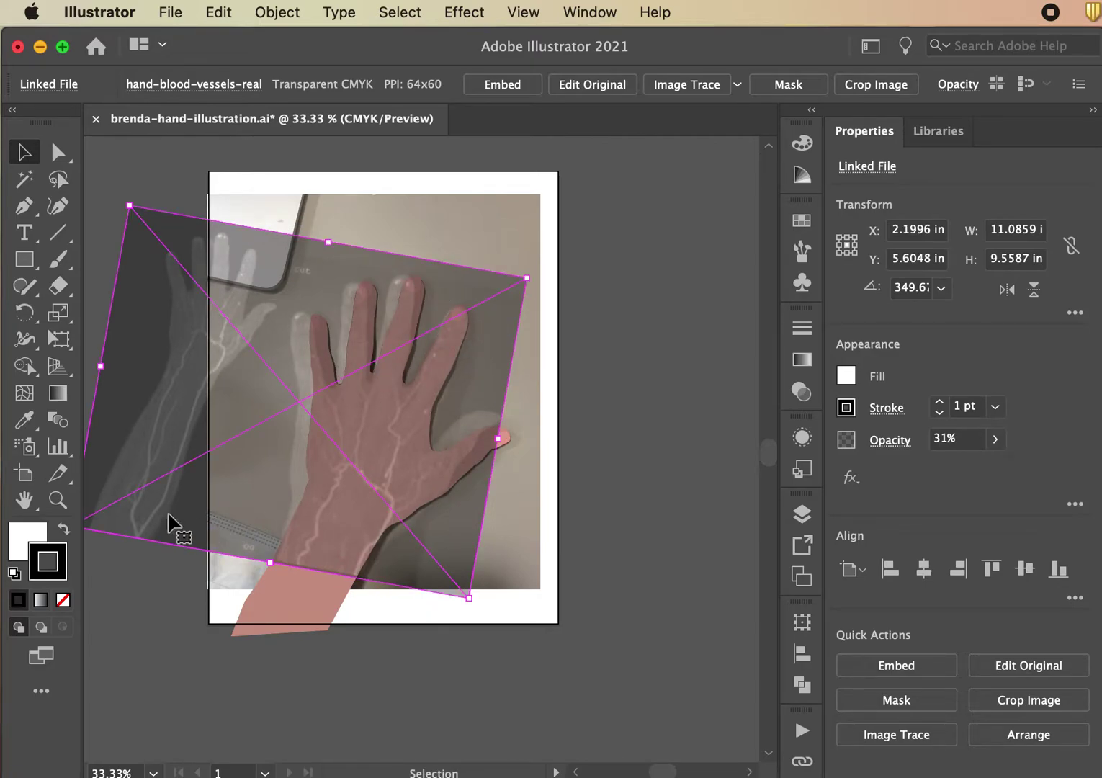
Step: Fine-tune the x-ray to about 347° rotation and 10.6282 × 9.291 in, then deselect it
scroll(180, 522, "left", 5)
mouse_move(163, 519)
left_mouse_down()
mouse_move(185, 509)
mouse_move(178, 515)
left_mouse_up()
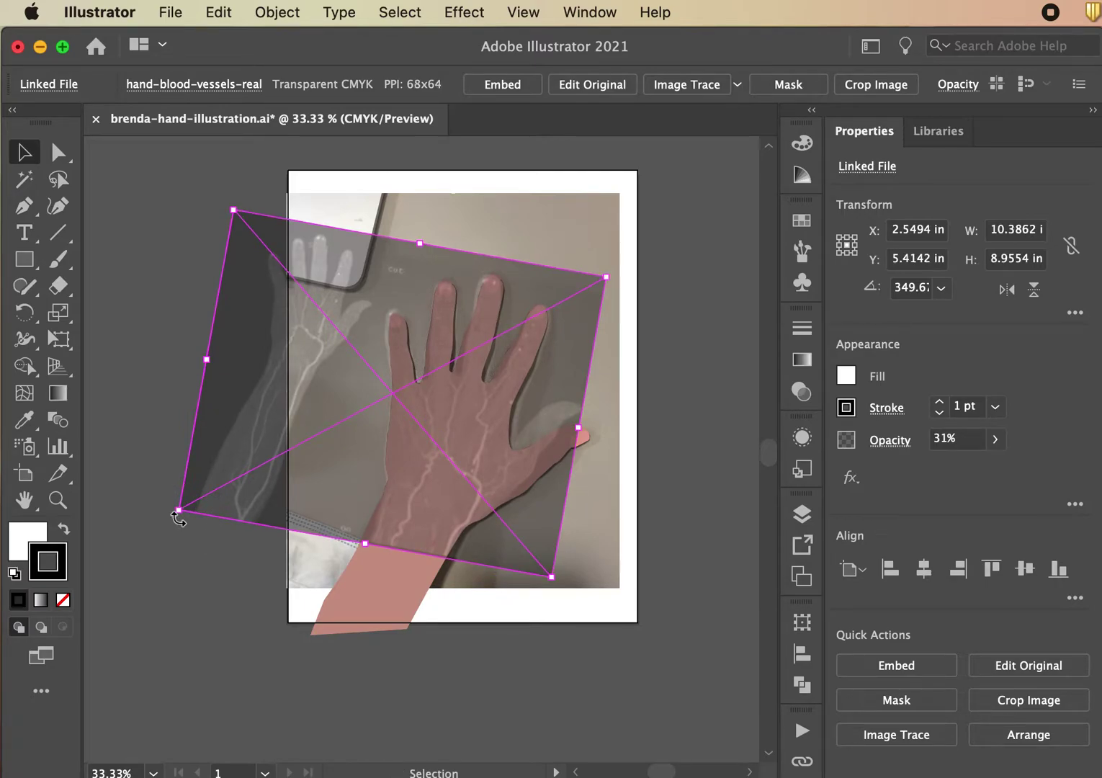
left_click_drag(618, 273, 629, 285)
left_click_drag(533, 325, 528, 325)
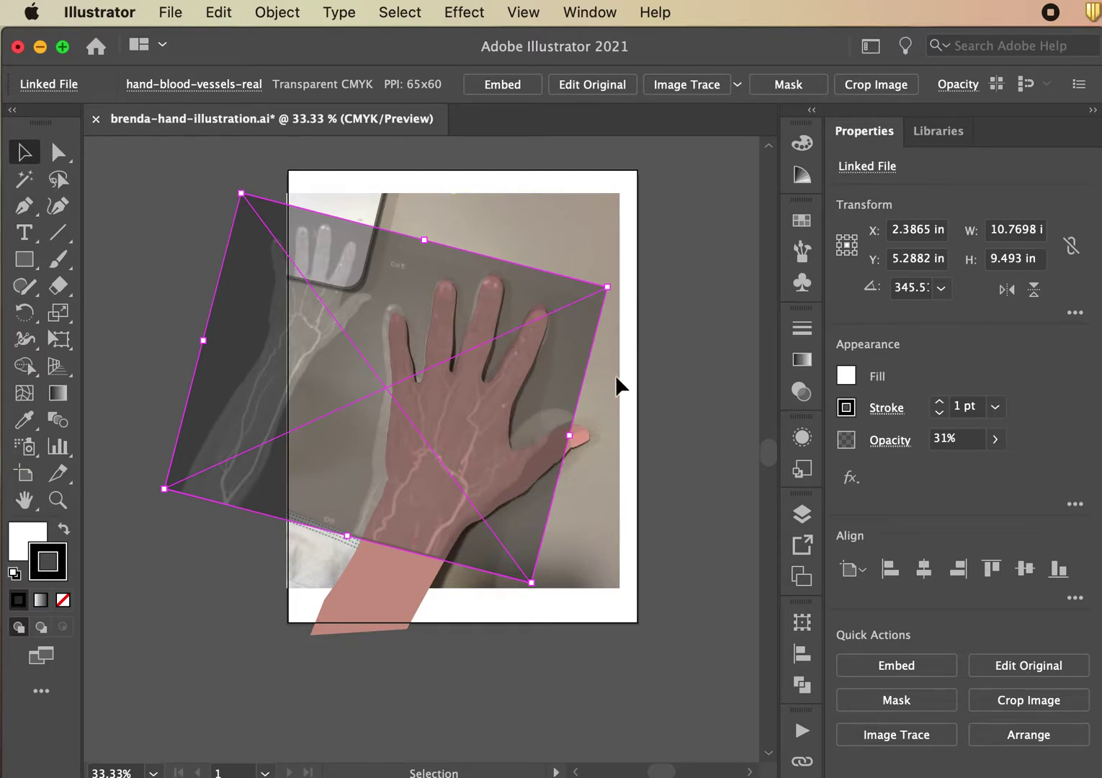
left_click_drag(499, 425, 504, 427)
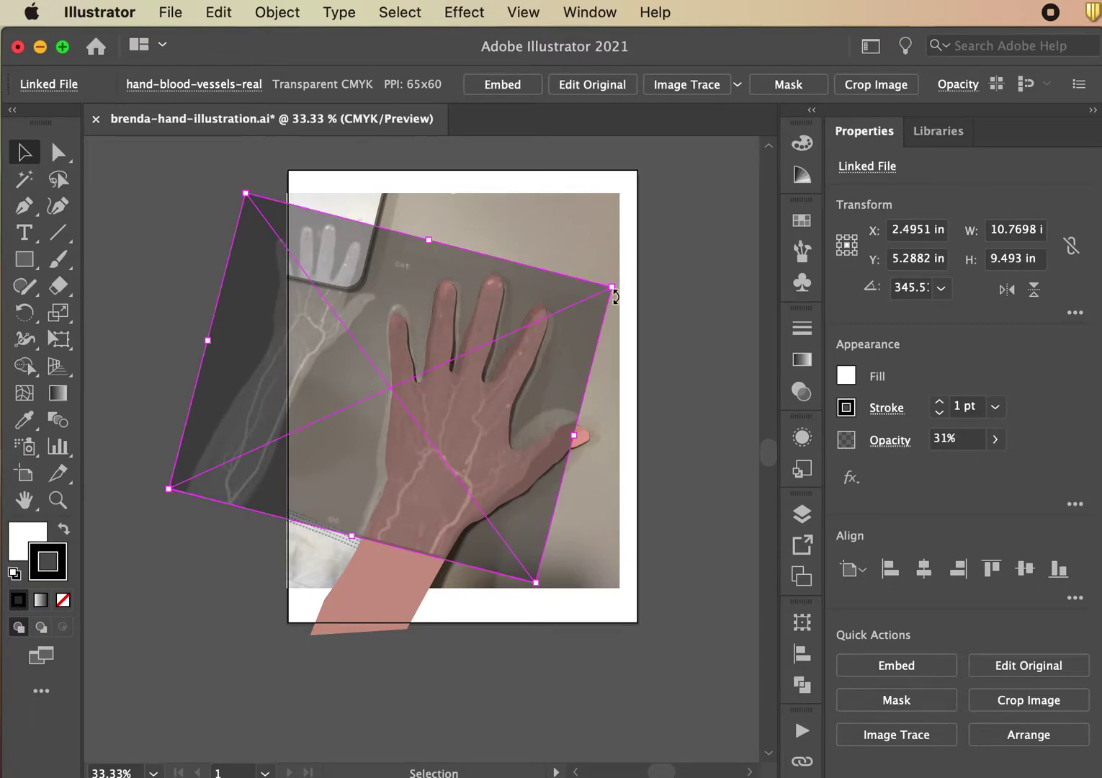
left_click_drag(621, 287, 619, 280)
left_click_drag(487, 386, 491, 391)
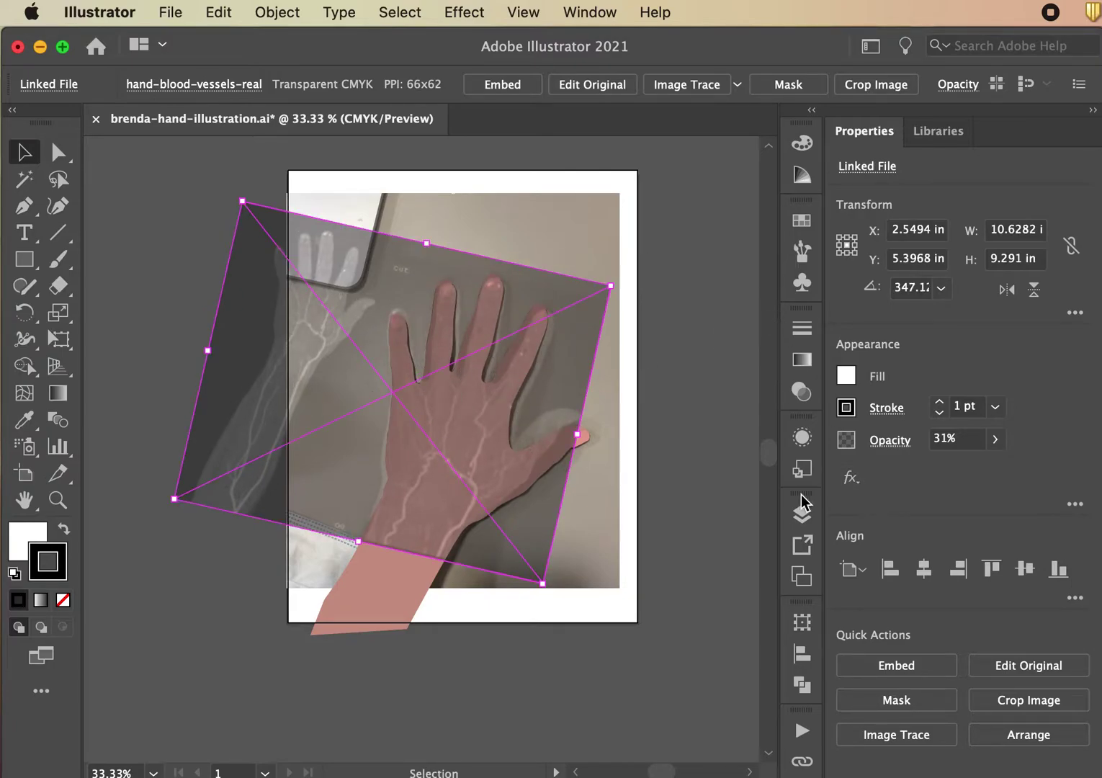
left_click(697, 508)
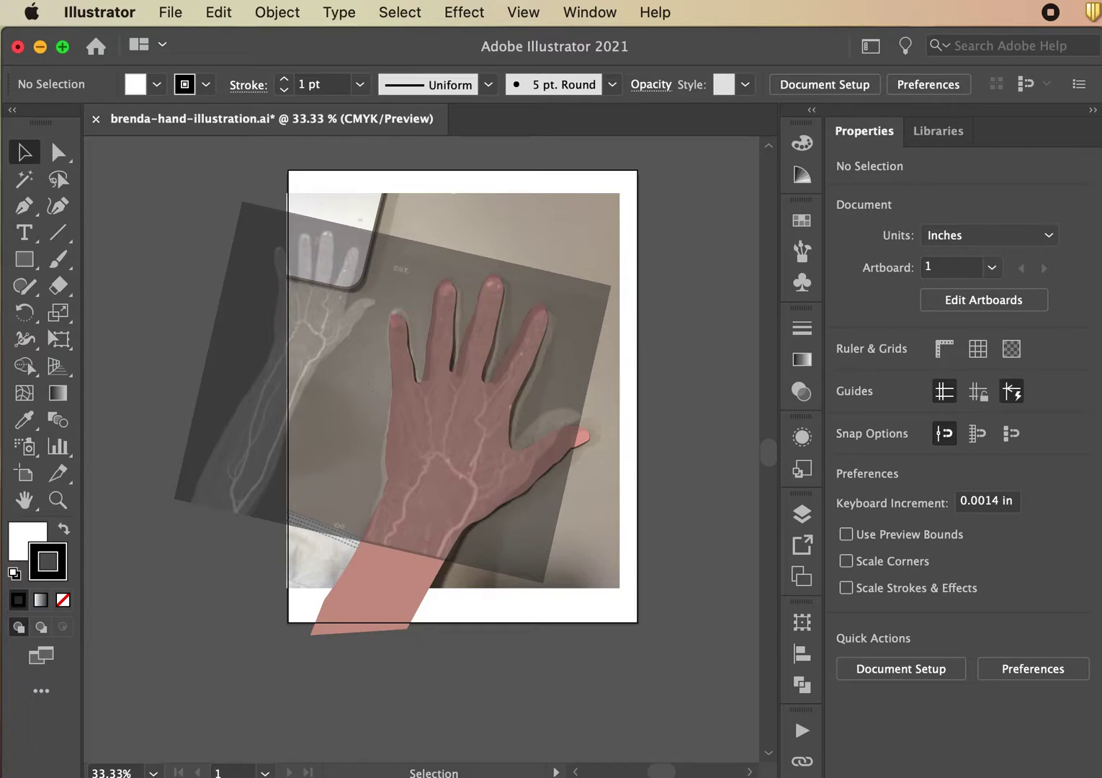
Step: Lock the vessel template layer, compare it by toggling visibility, and add a new layer above it
left_click(806, 513)
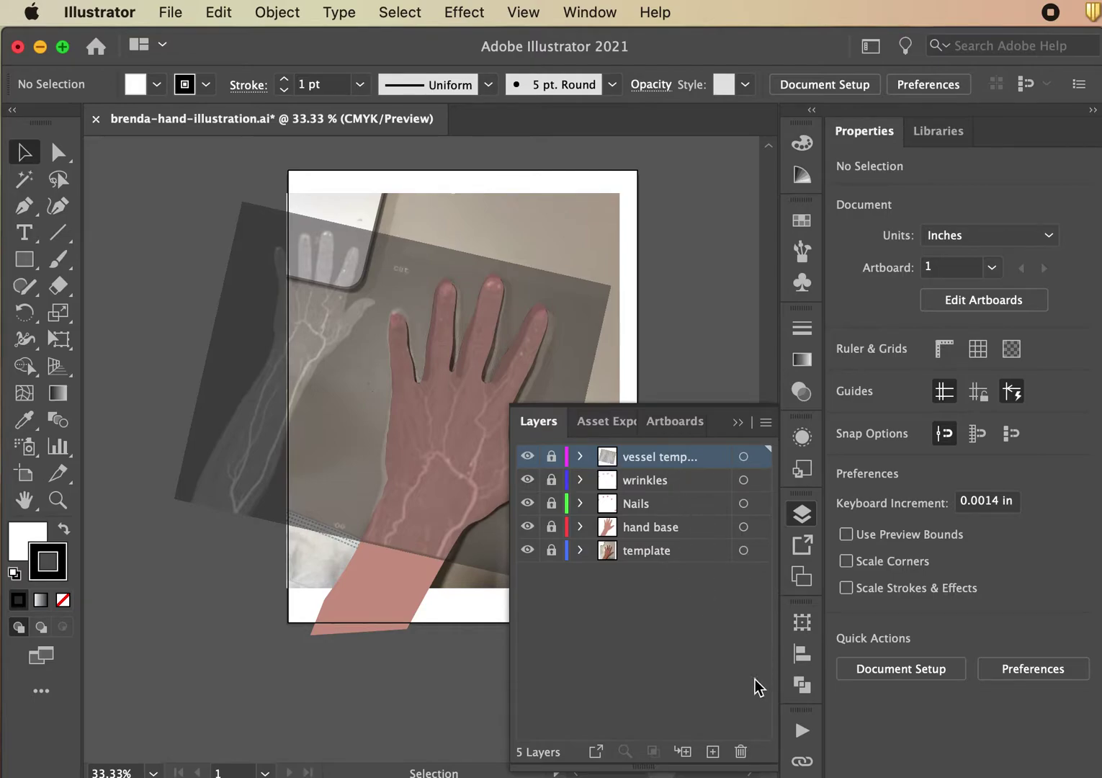
left_click(552, 456)
left_click(526, 457)
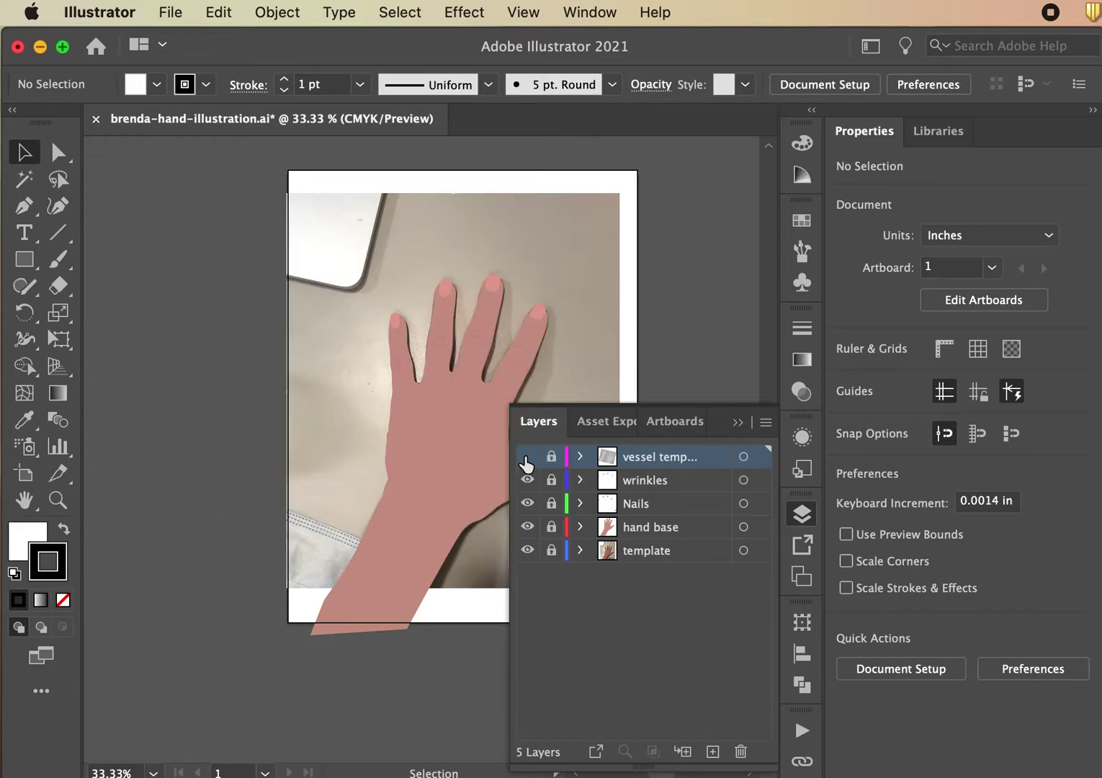
mouse_move(460, 491)
left_mouse_down()
mouse_move(306, 466)
mouse_move(313, 531)
left_mouse_up()
left_click(527, 456)
left_click(528, 457)
left_click(527, 457)
left_click(527, 456)
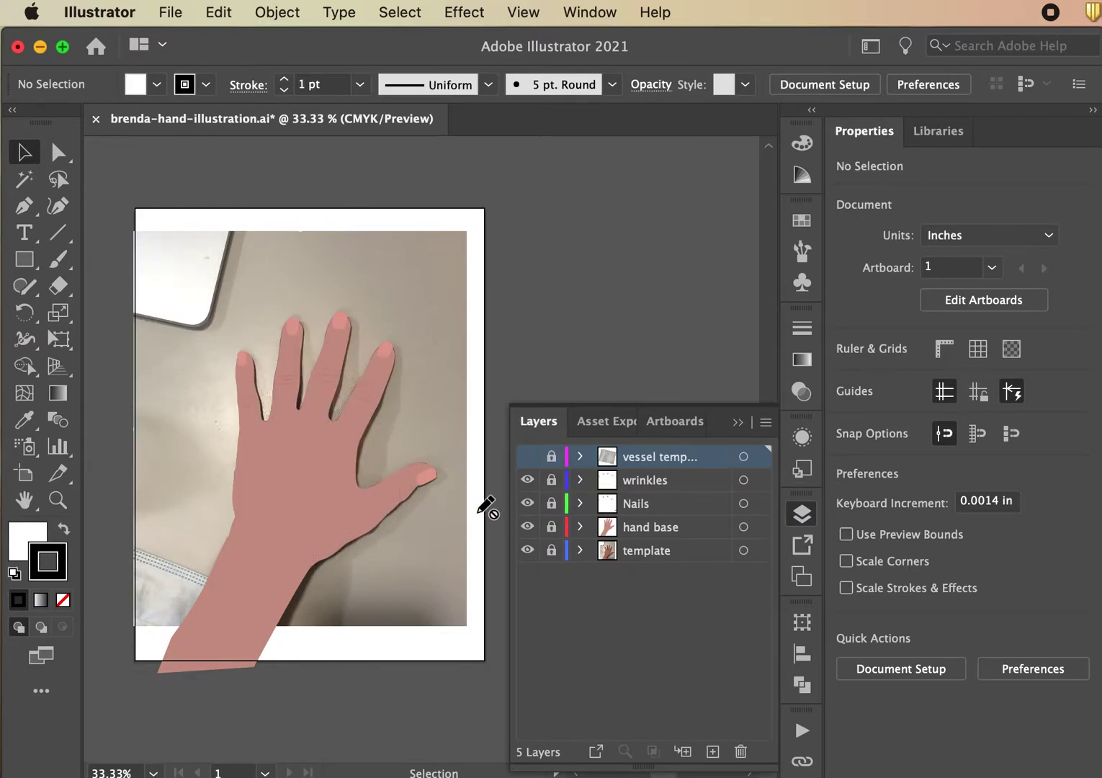
left_click(528, 457)
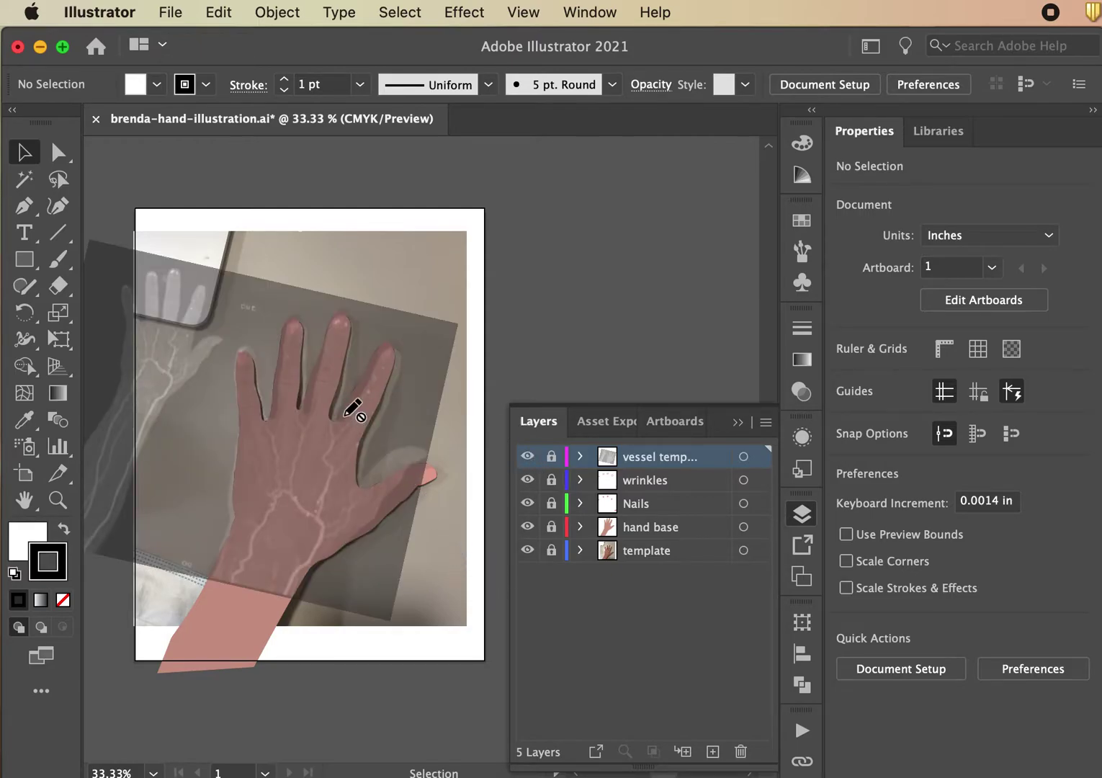
left_click(712, 751)
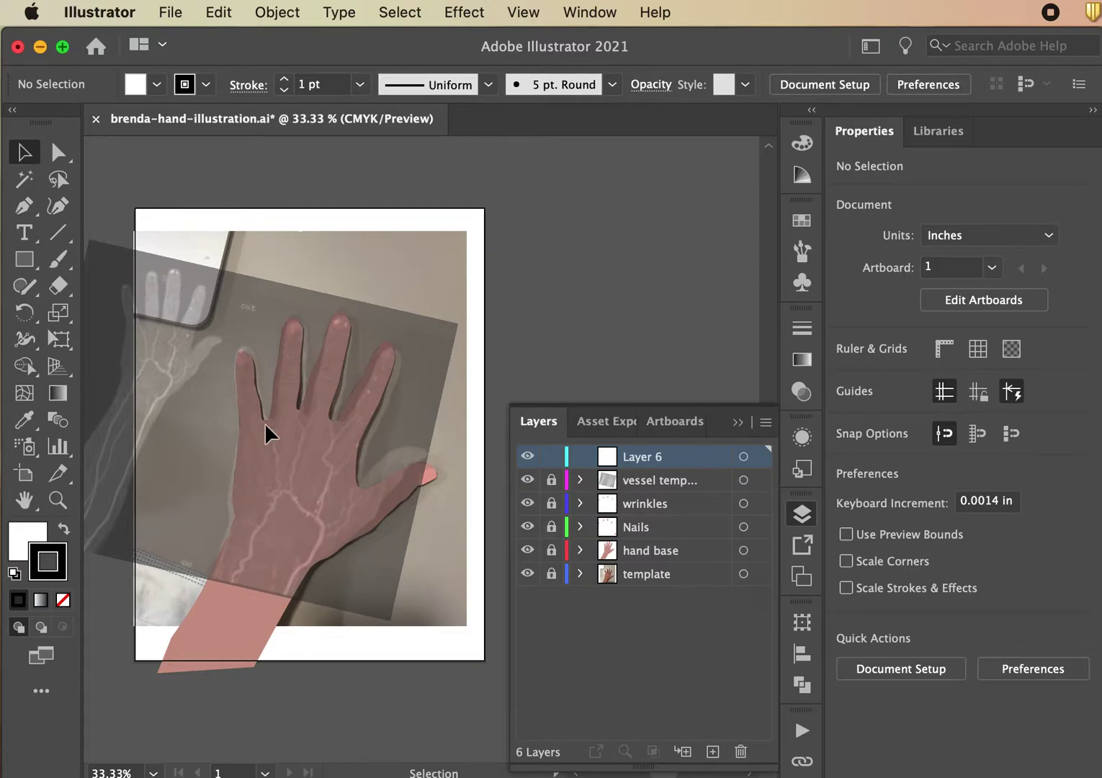
Step: Rename Layer 6 to 'vessels' and zoom in on the hand and wrist
double_click(647, 455)
type("vessels")
key("Return")
key("super+equal")
key("super+equal")
left_click_drag(339, 534, 522, 432)
Step: Select the Pen tool and set the fill to None
left_click(24, 208)
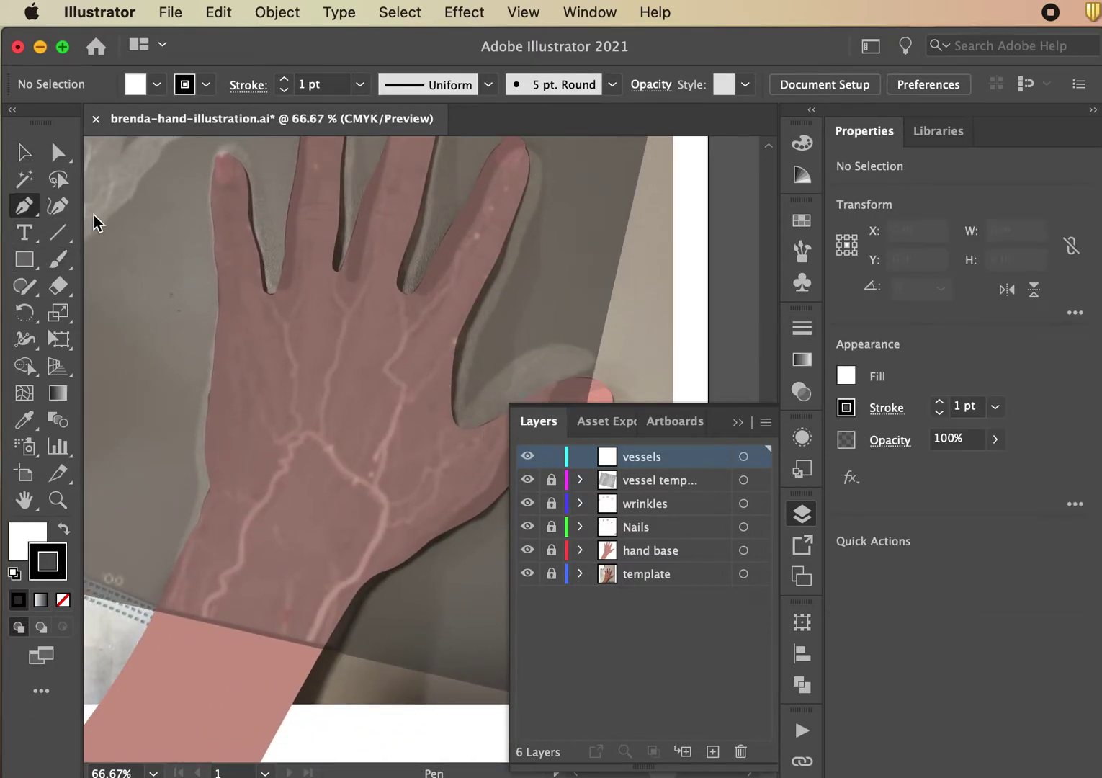
left_click(156, 84)
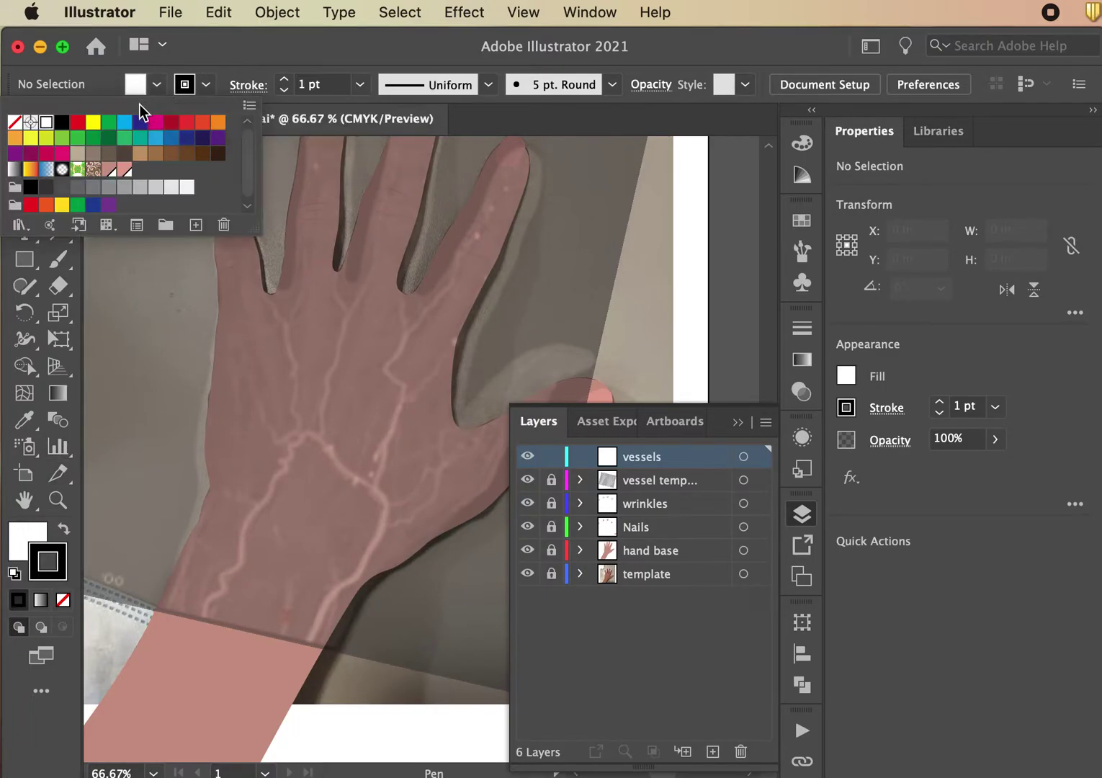
left_click(15, 121)
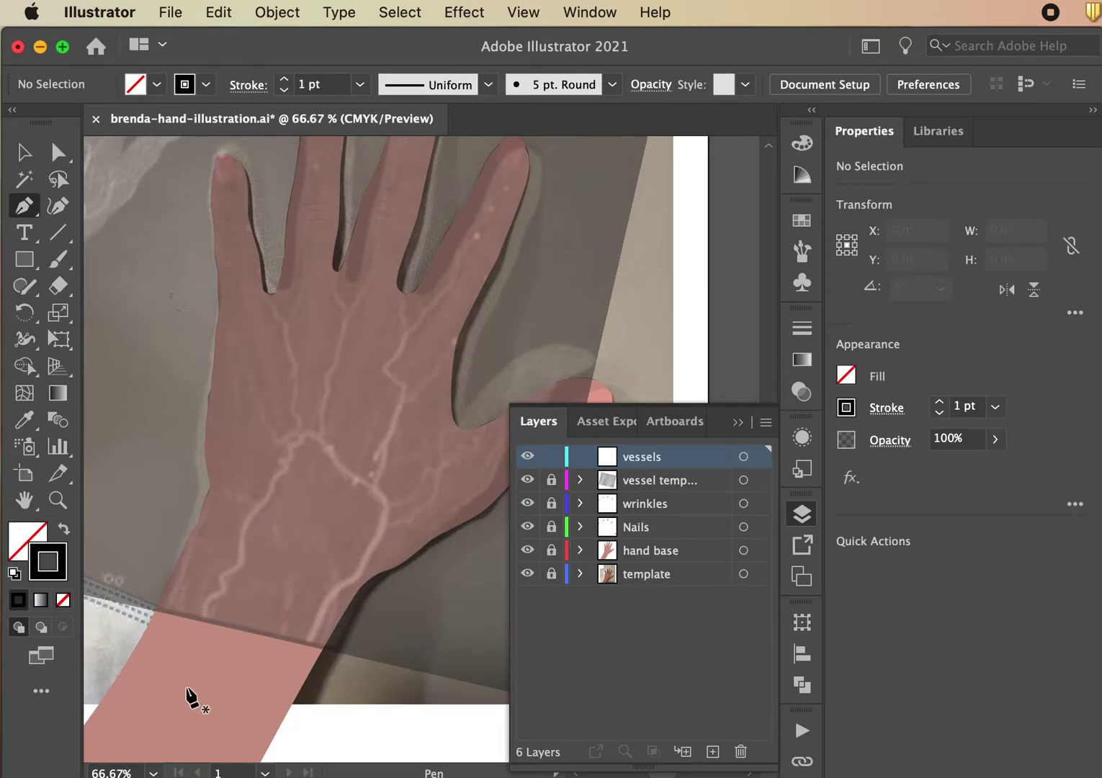
key("super+minus")
key("super+minus")
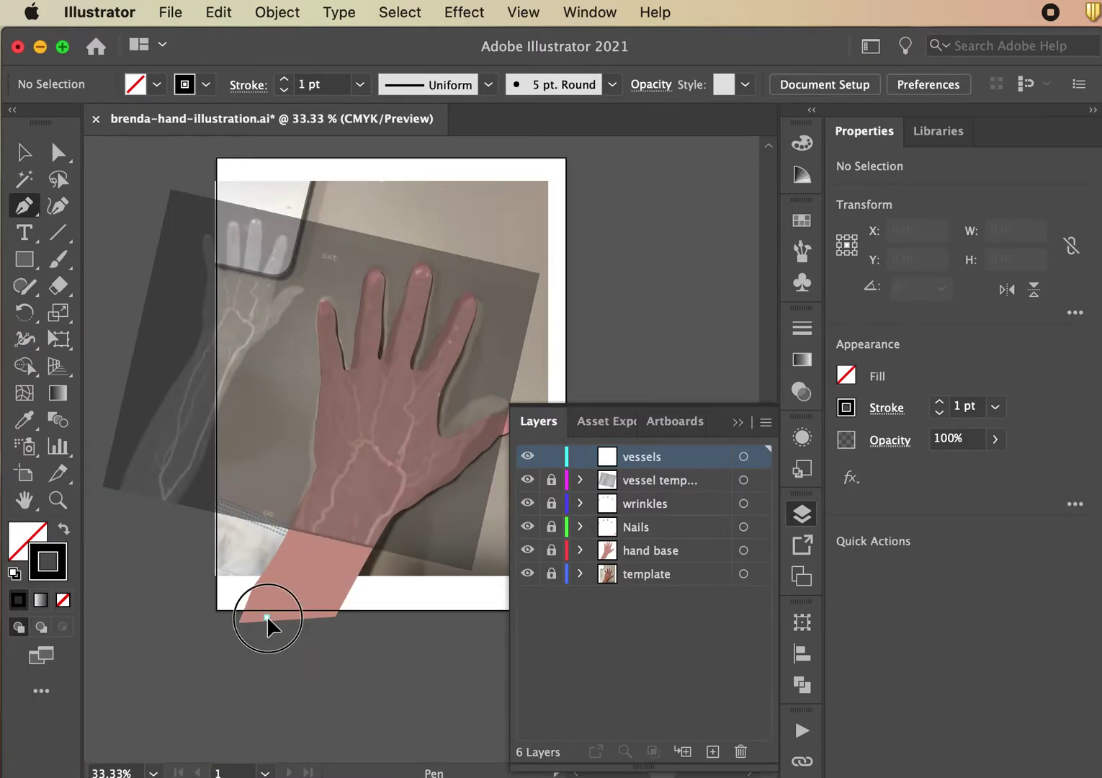
left_click(267, 617)
left_click_drag(350, 458, 359, 437)
left_click(322, 317)
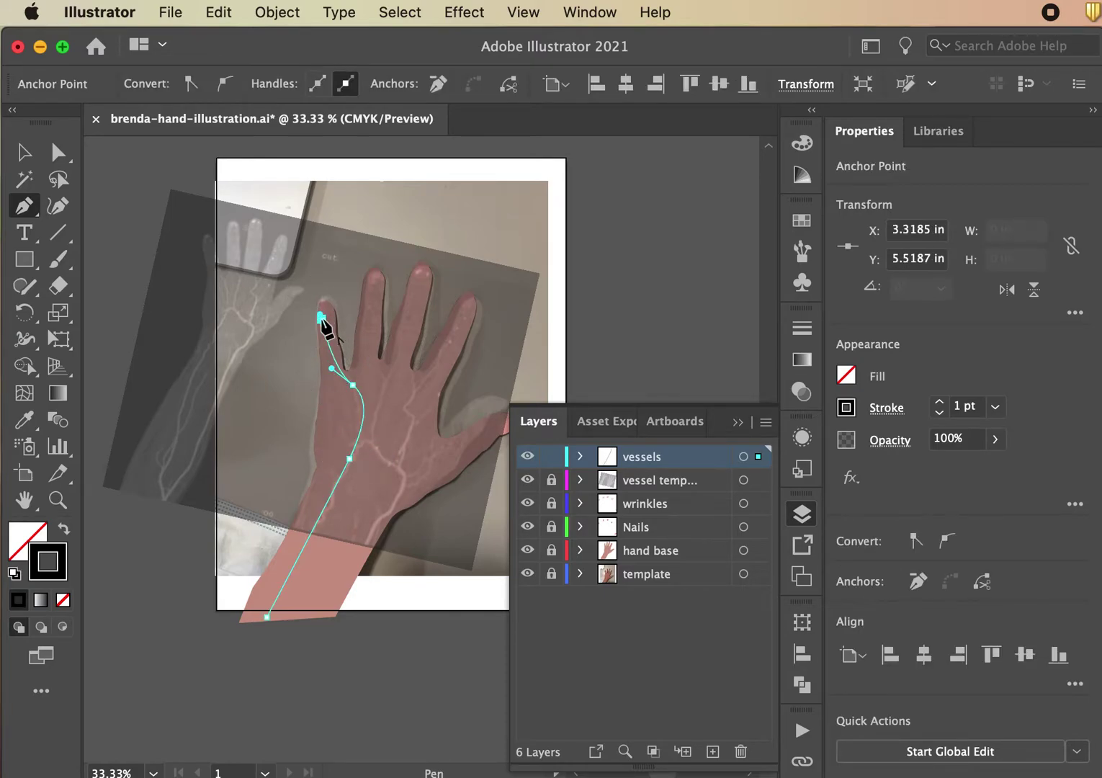
left_click(364, 386)
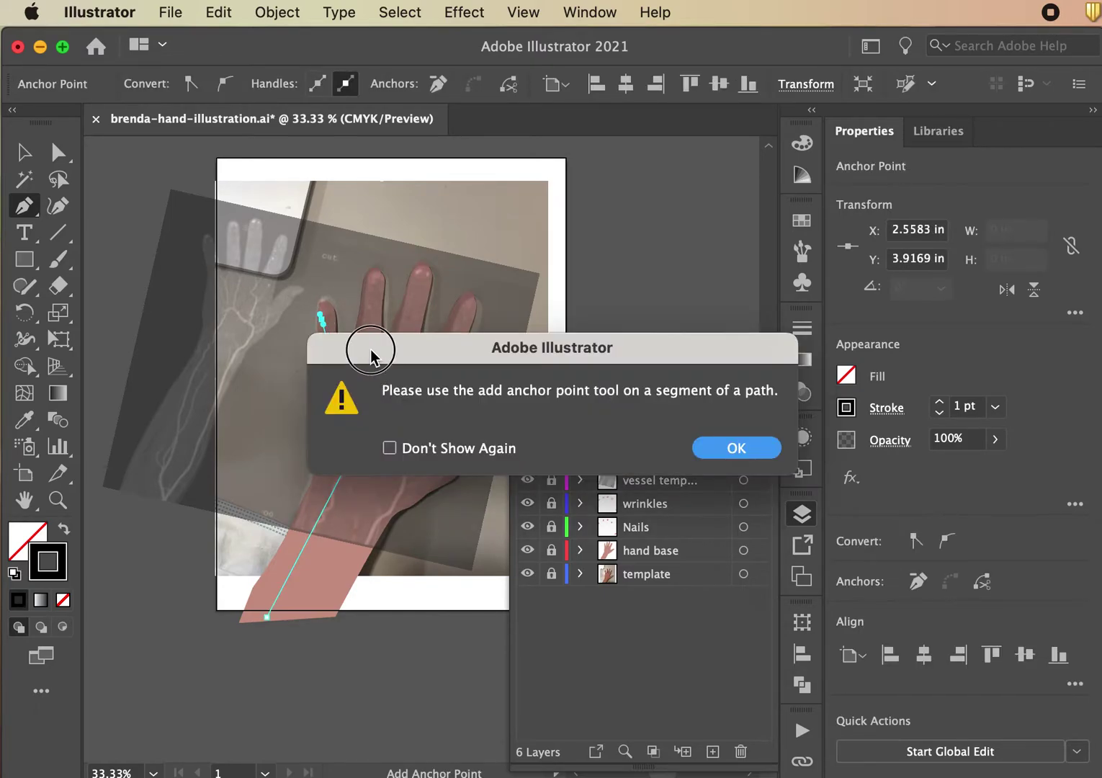
left_click(750, 454)
left_click_drag(363, 375, 380, 271)
left_click_drag(368, 447, 380, 423)
left_click_drag(414, 311, 418, 288)
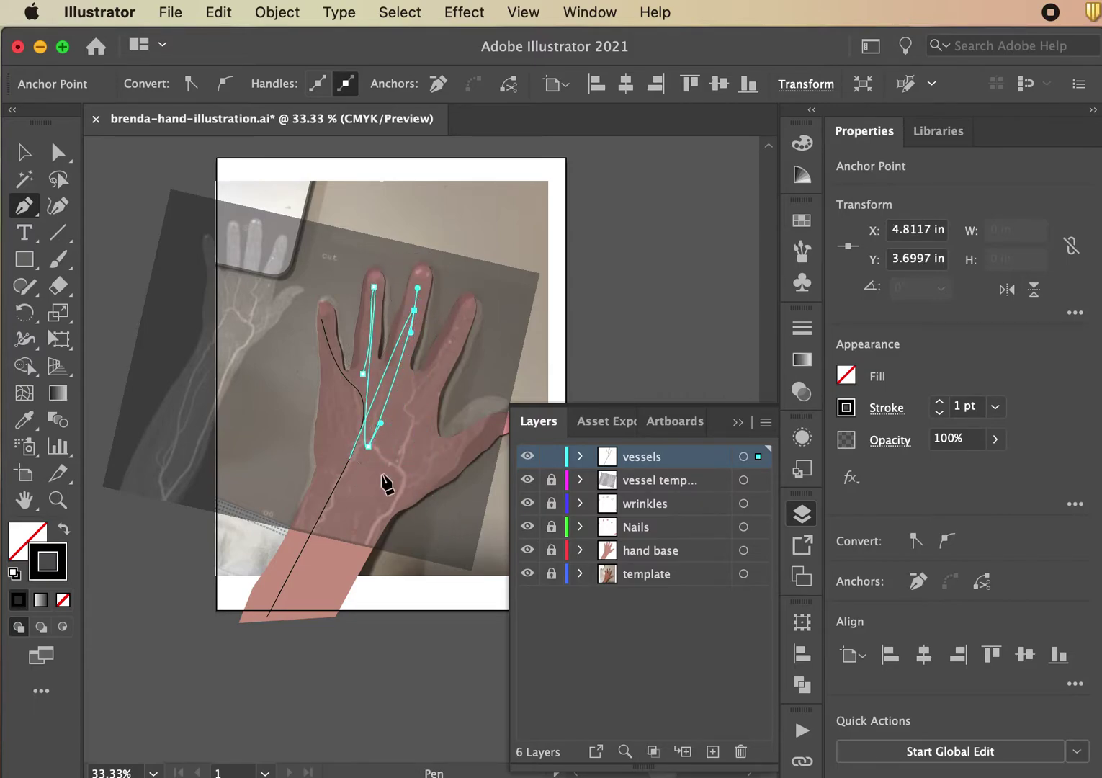
left_click(24, 153)
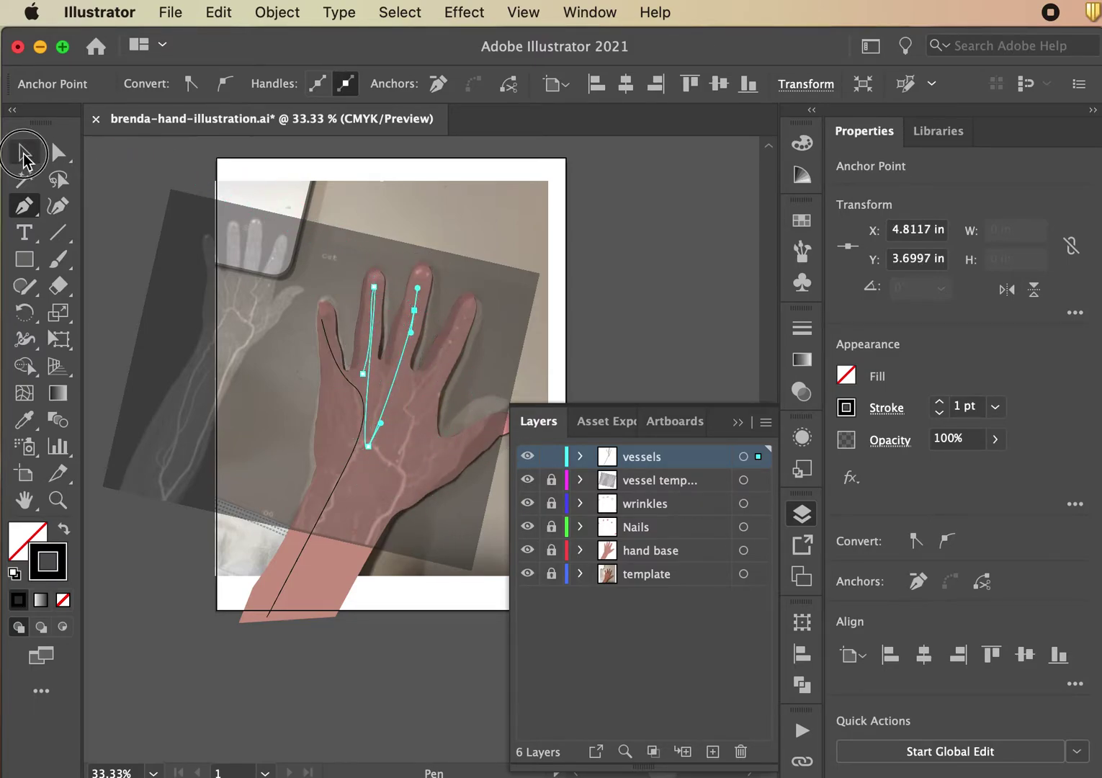
left_click(295, 257)
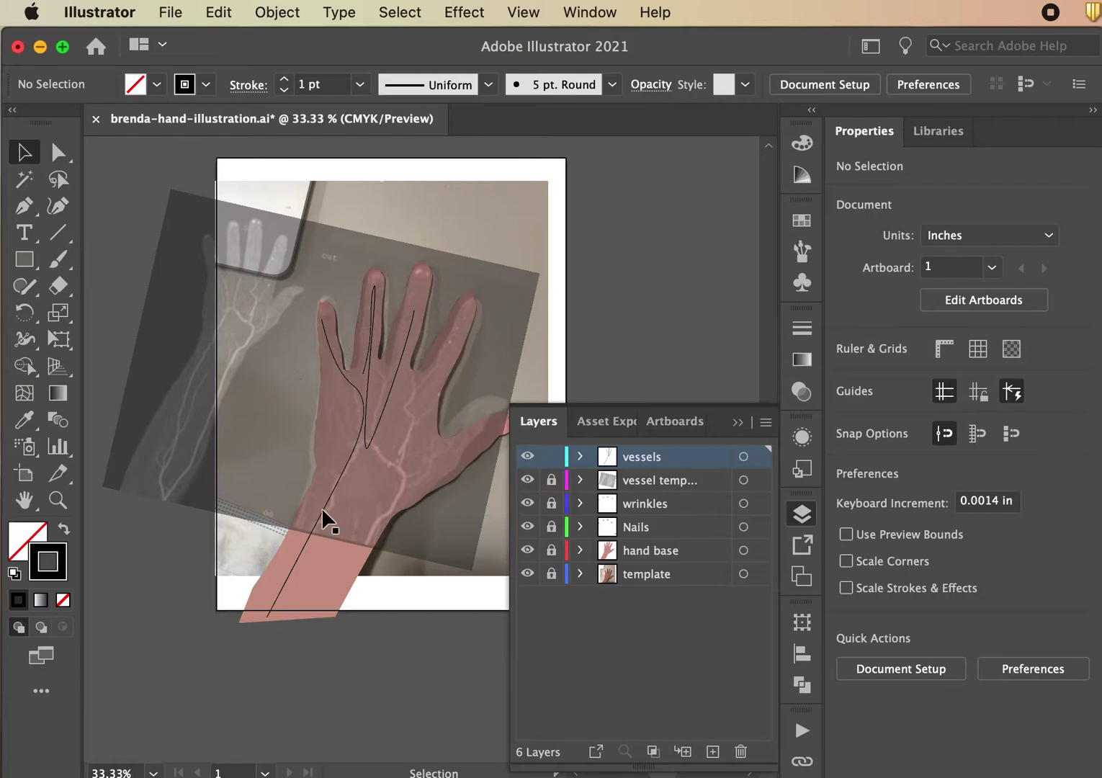
left_click_drag(289, 285, 437, 495)
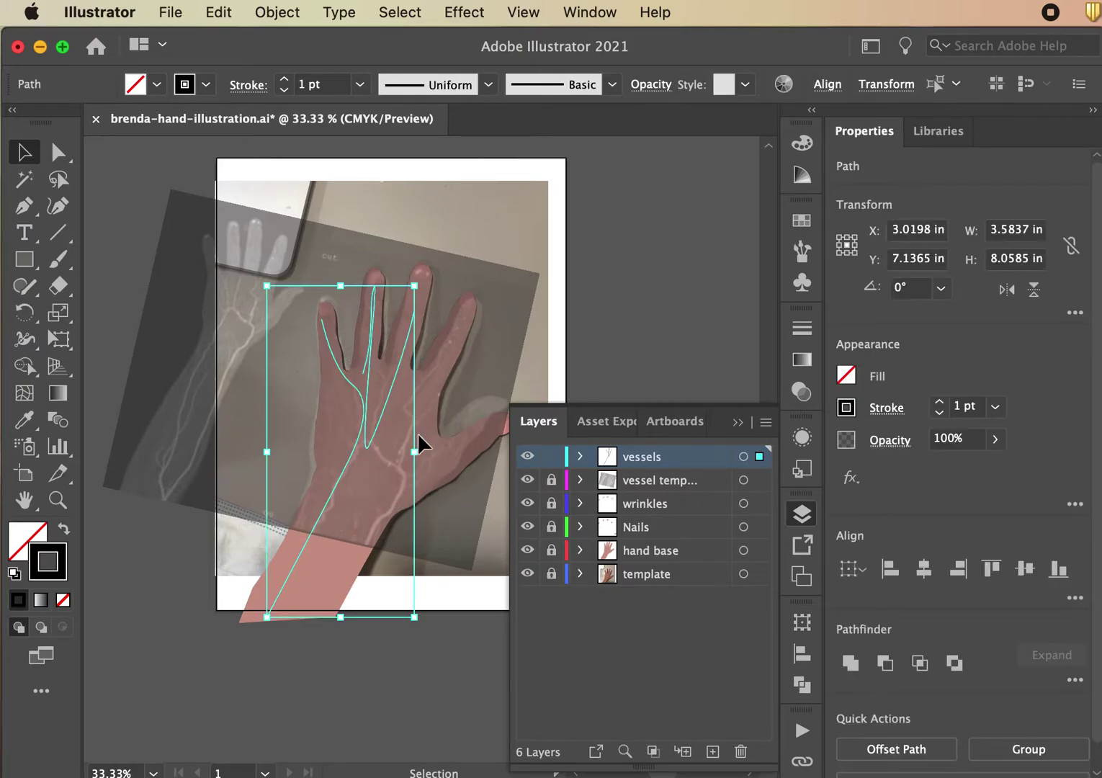
key("Delete")
key("super+equal")
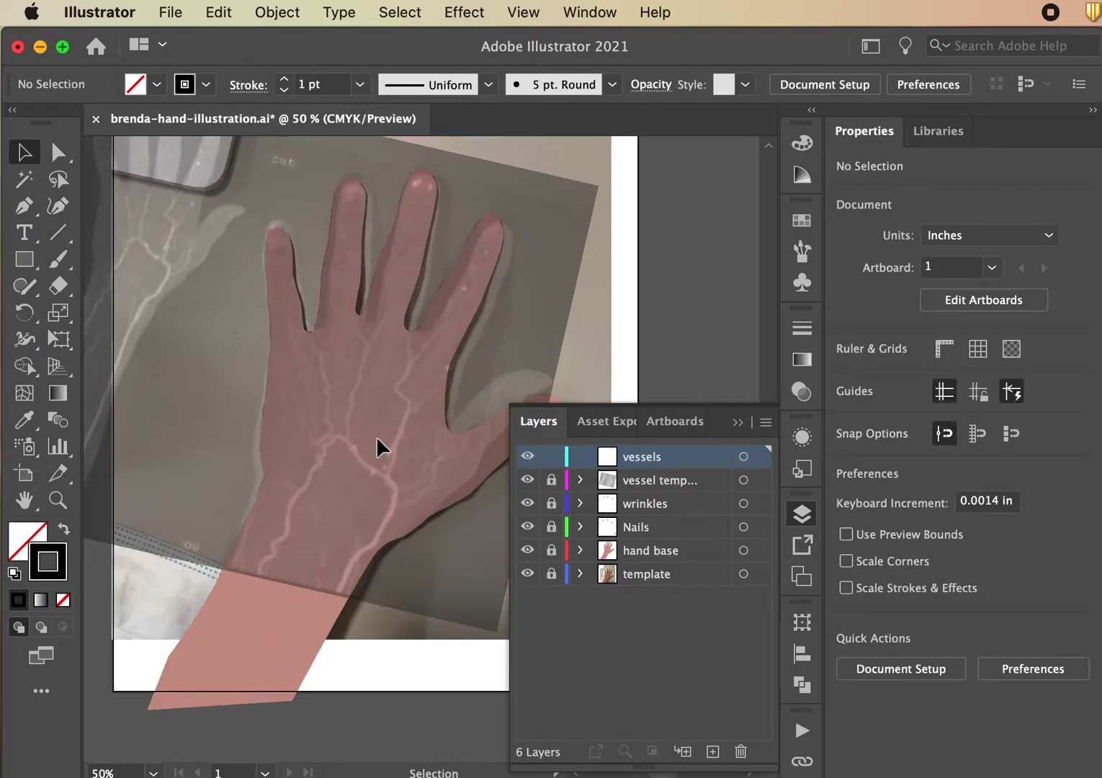
left_click_drag(448, 408, 405, 461)
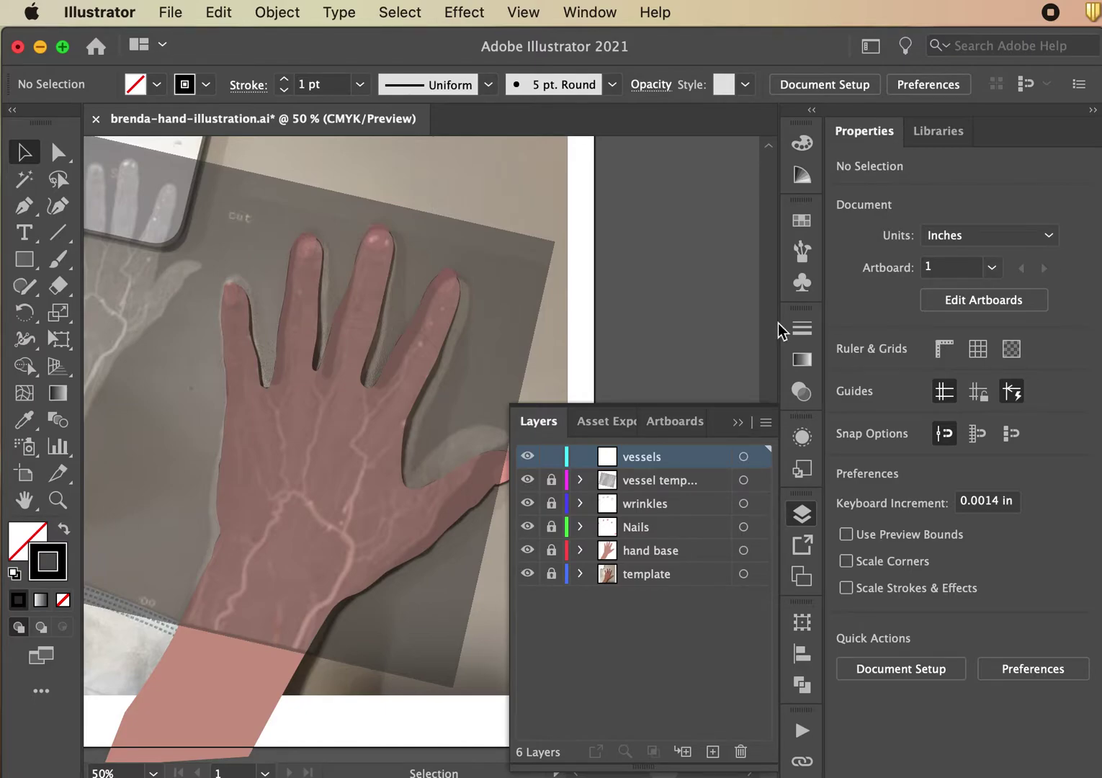
scroll(375, 475, "down", 2)
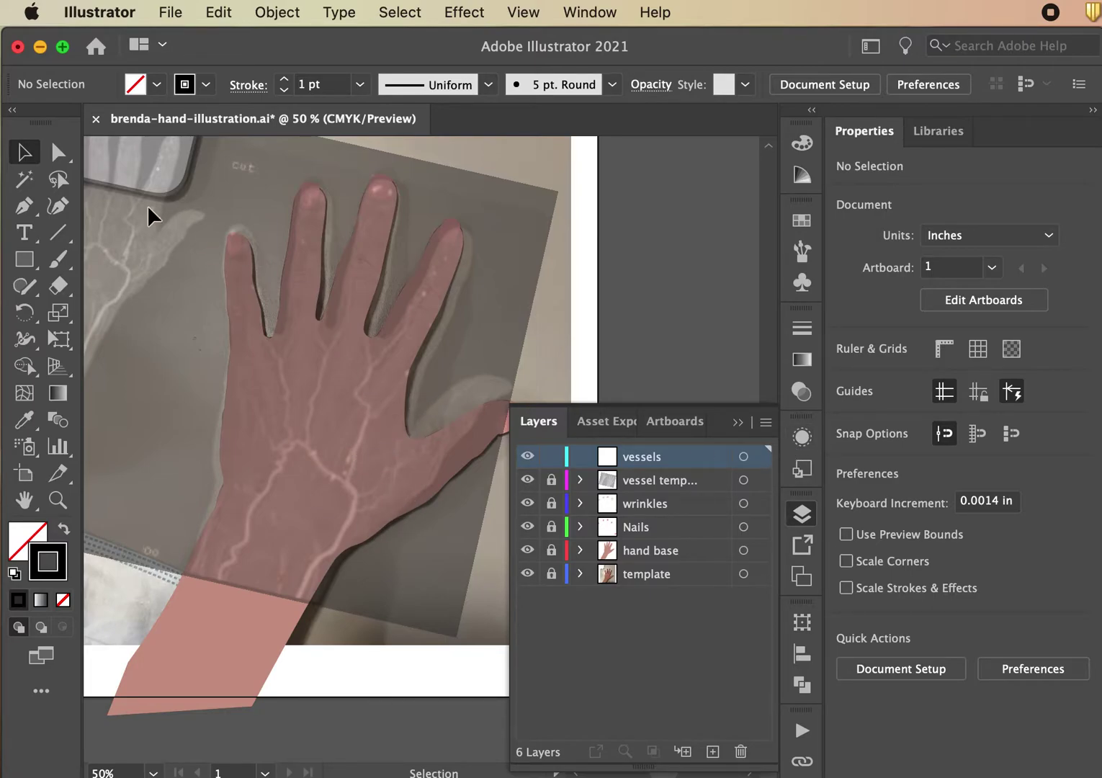
Step: Draw a smooth Pen path from the forearm bottom up around the wrist and back down, then deselect it
left_click(39, 203)
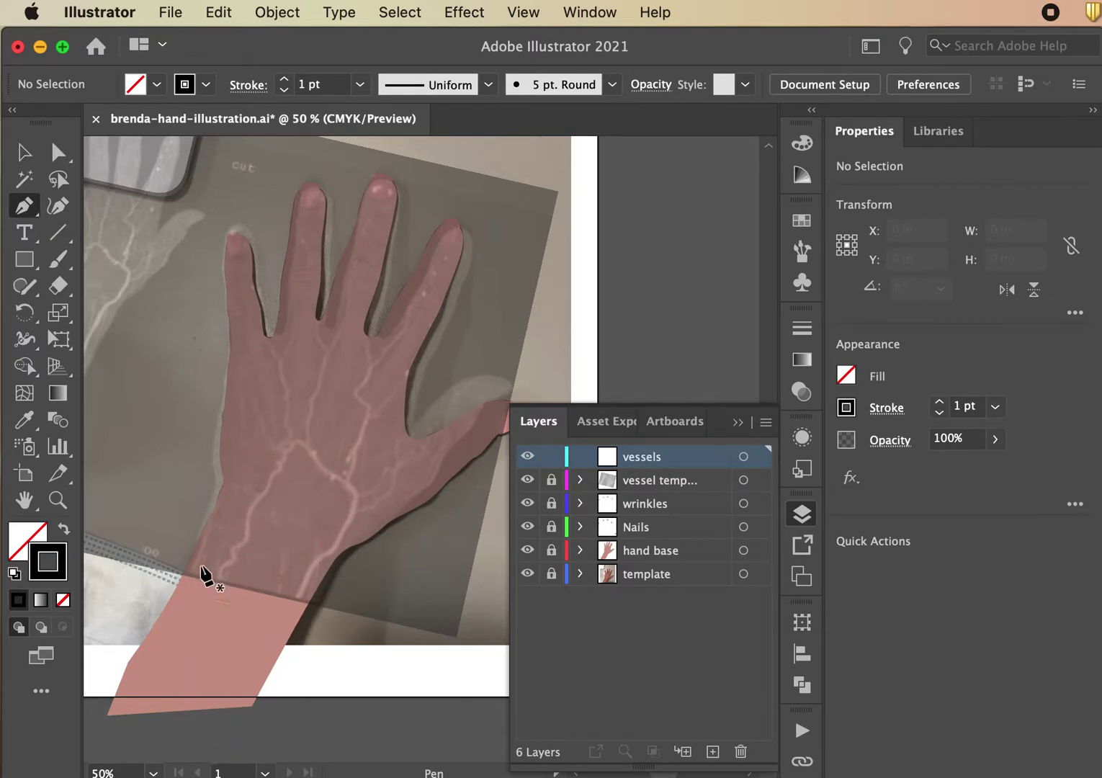
left_click(138, 706)
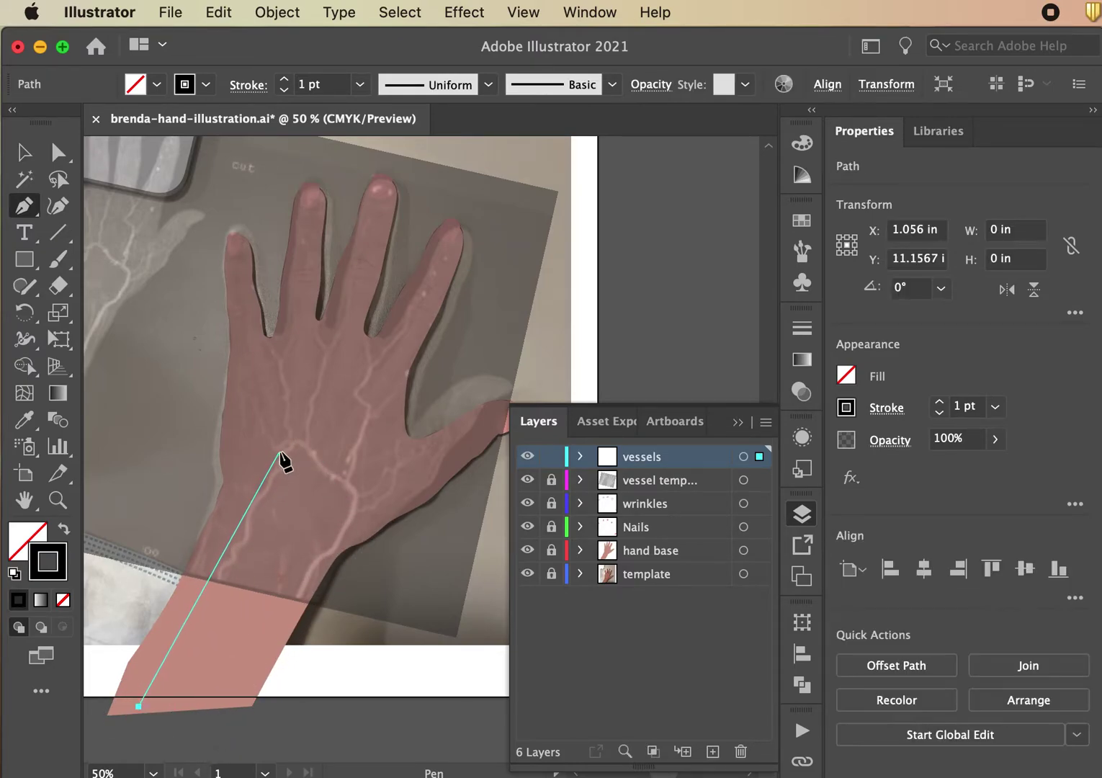
left_click_drag(253, 513, 346, 486)
mouse_move(357, 507)
left_mouse_down()
mouse_move(363, 524)
mouse_move(359, 511)
mouse_move(354, 521)
left_mouse_up()
mouse_move(321, 557)
left_mouse_down()
mouse_move(327, 570)
mouse_move(321, 556)
mouse_move(306, 565)
left_mouse_up()
left_click_drag(285, 628, 275, 648)
mouse_move(235, 710)
left_mouse_down()
mouse_move(221, 721)
mouse_move(234, 709)
left_mouse_up()
left_click(24, 152)
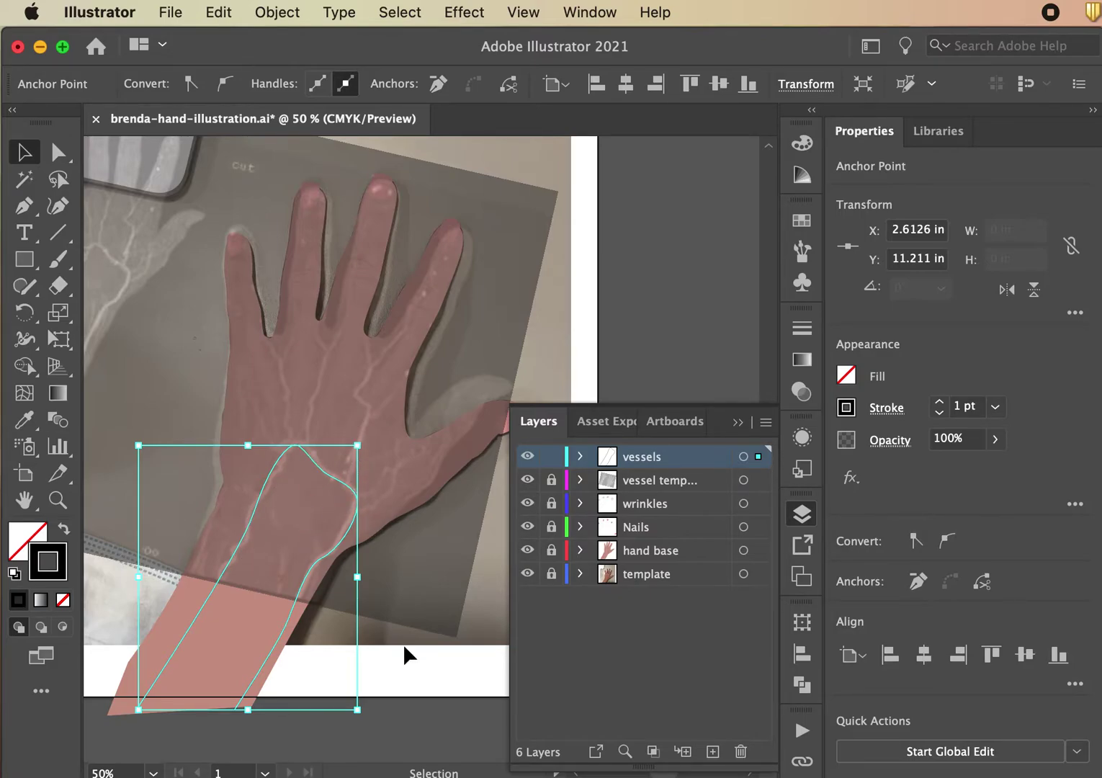
left_click(420, 688)
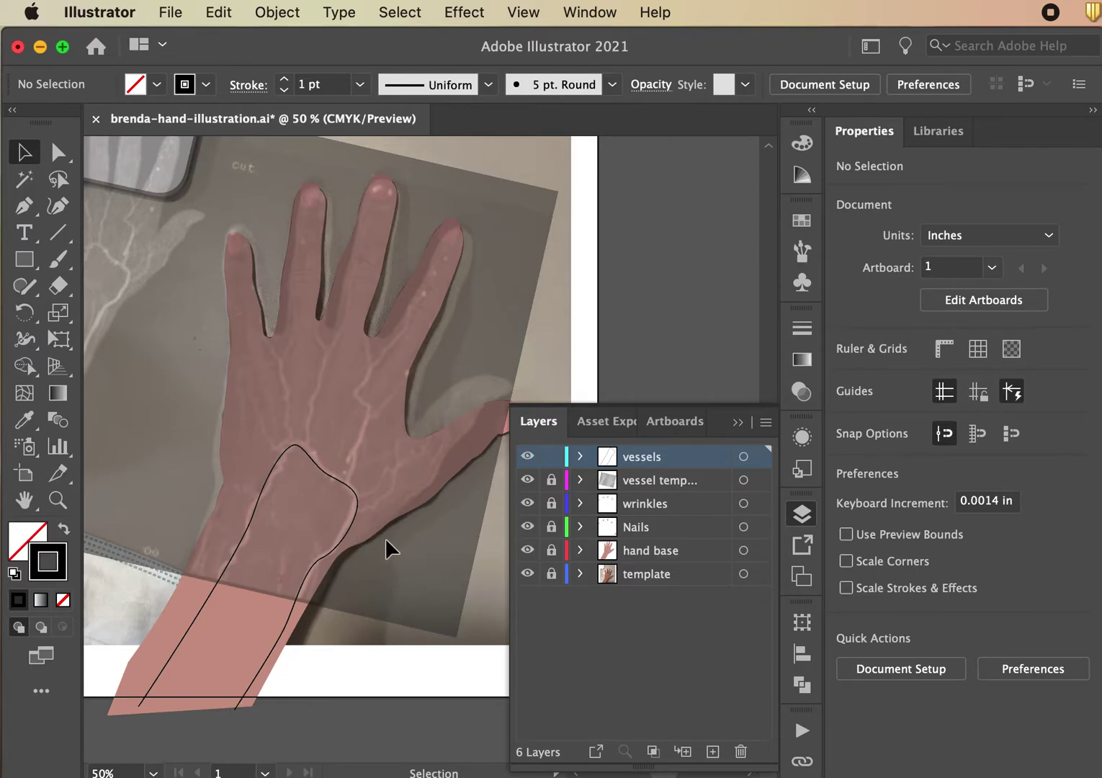
scroll(409, 561, "right", 2)
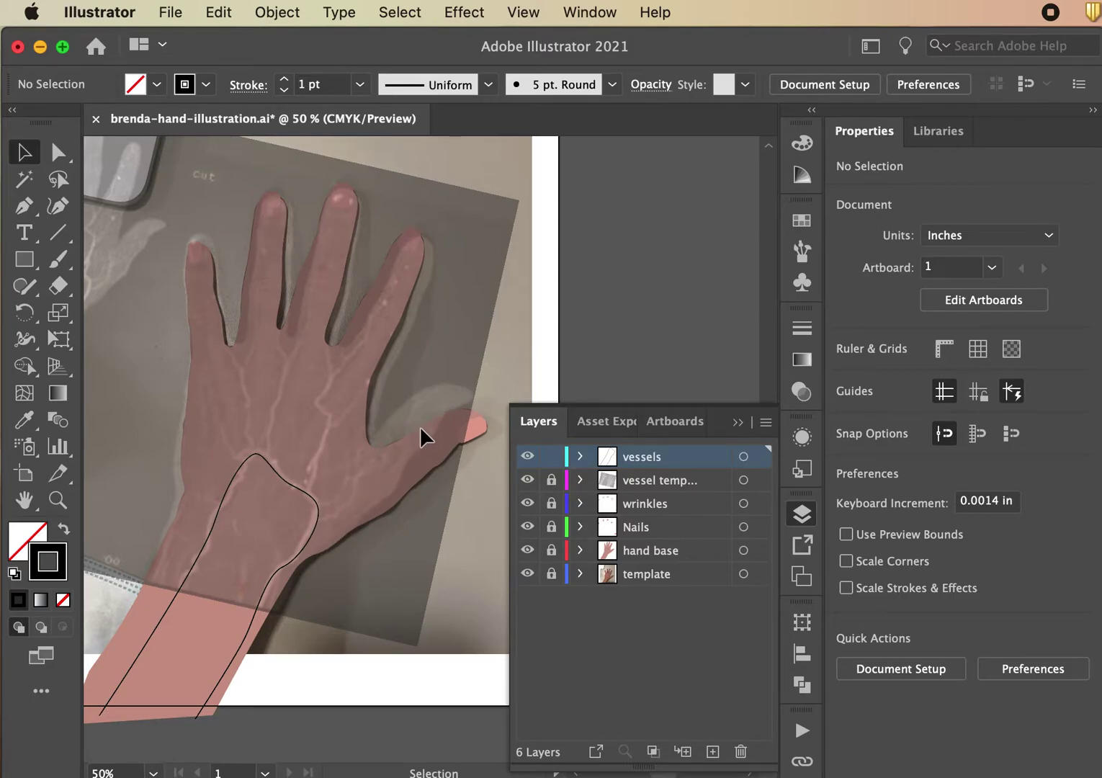
Step: Trace a vein path from the wrist curving along the thumb, then deselect it
left_click(24, 205)
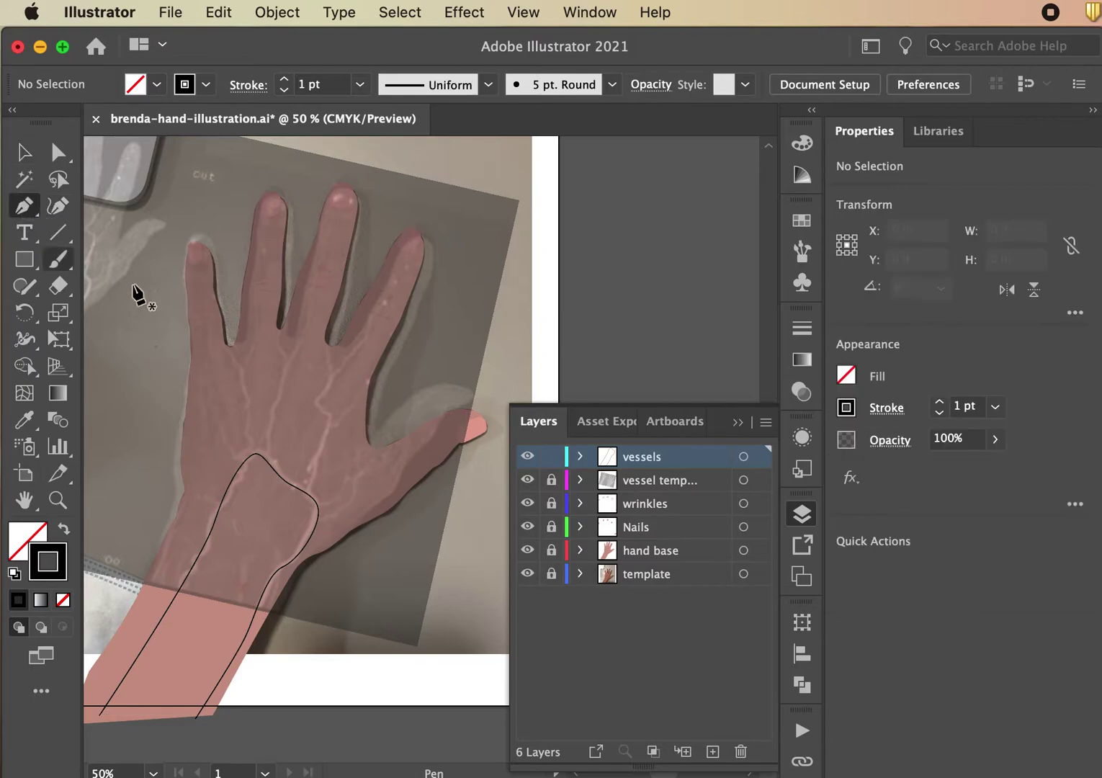
left_click(318, 525)
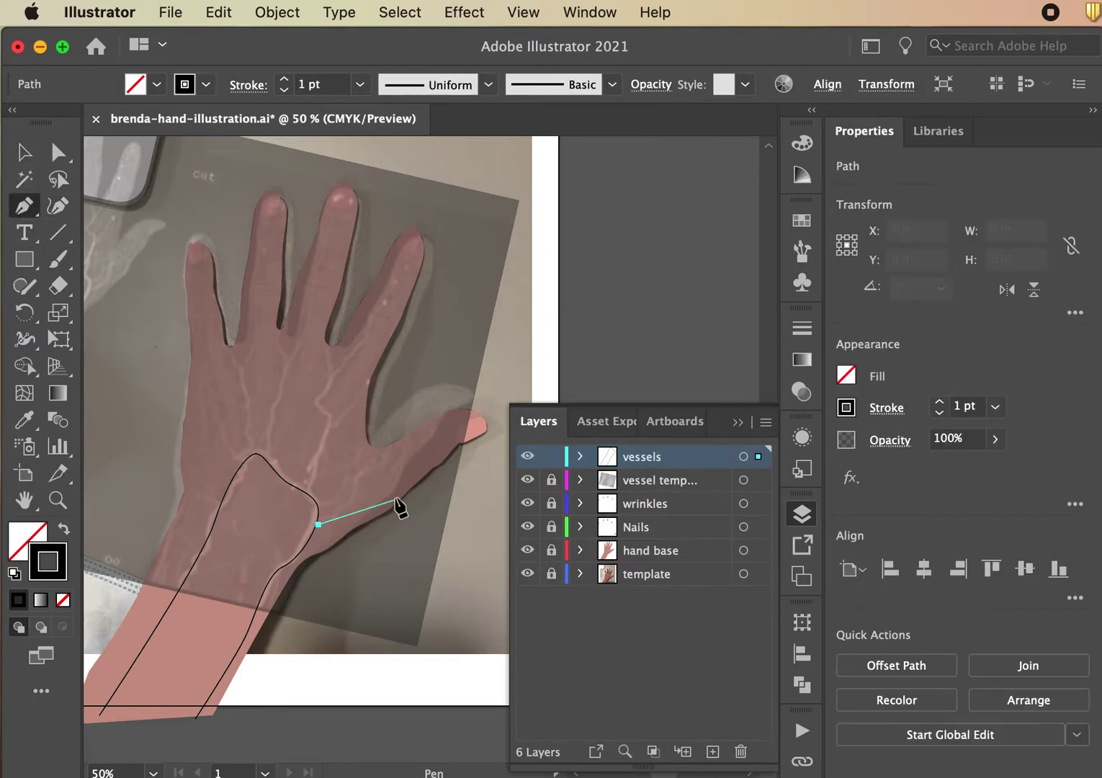
left_click(375, 488)
left_click_drag(375, 493, 385, 476)
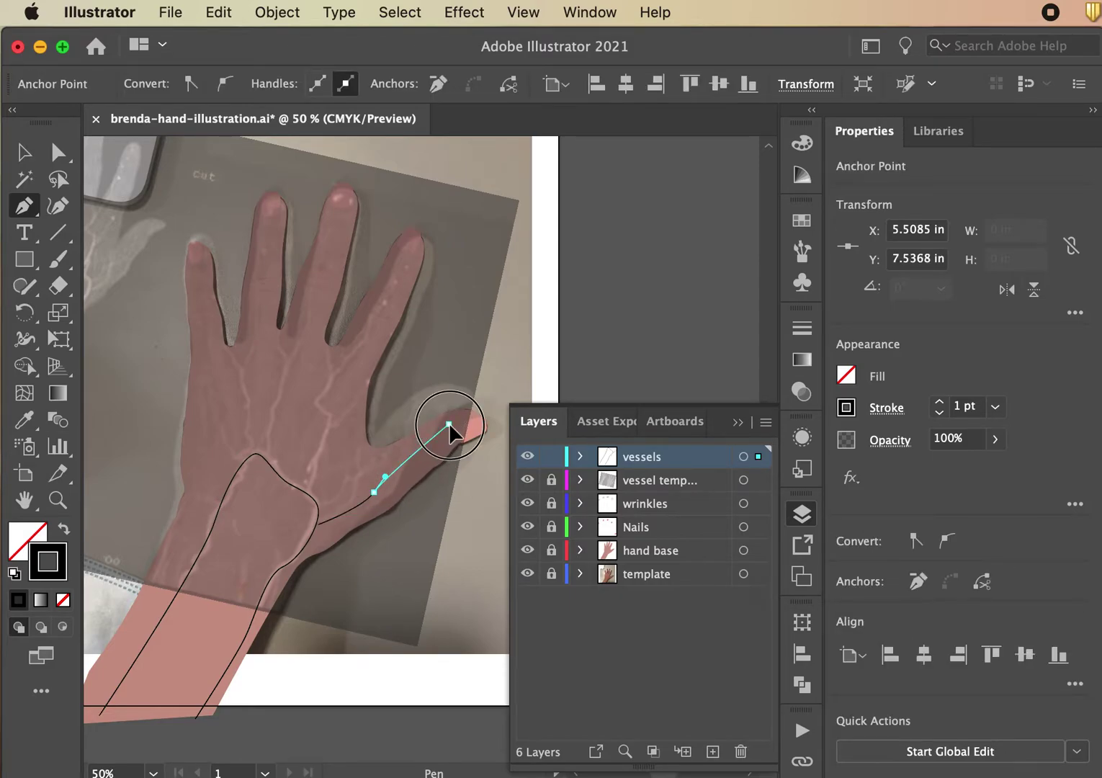
mouse_move(466, 418)
left_mouse_down()
mouse_move(479, 412)
mouse_move(457, 417)
left_mouse_up()
left_click(59, 154)
left_click(476, 583)
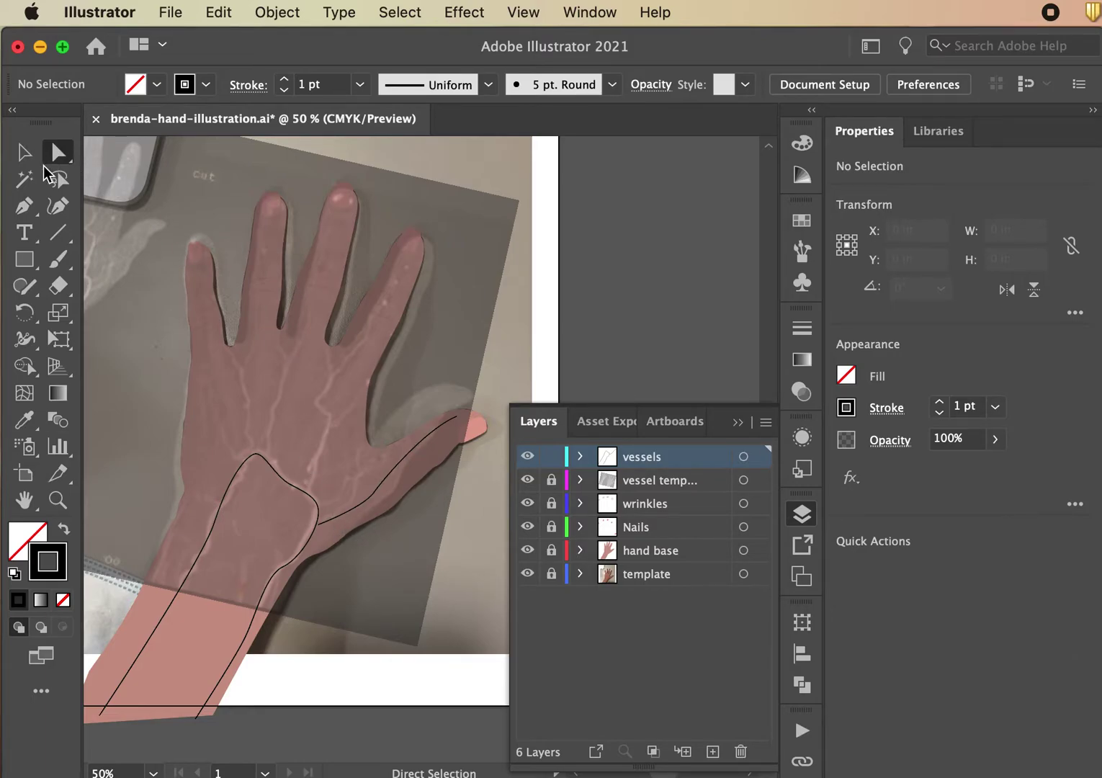
Step: Trace a branch vein from the wrist up the back of the hand toward the fingers, checking it against the template
left_click(23, 205)
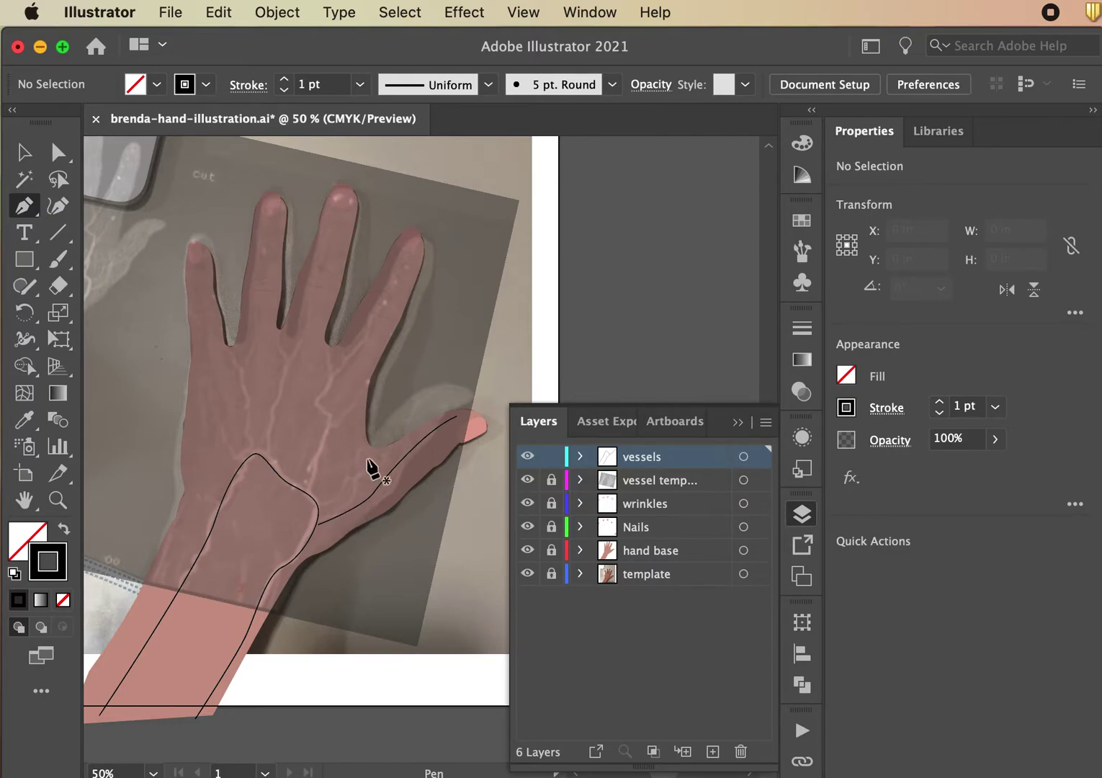
left_click(331, 518)
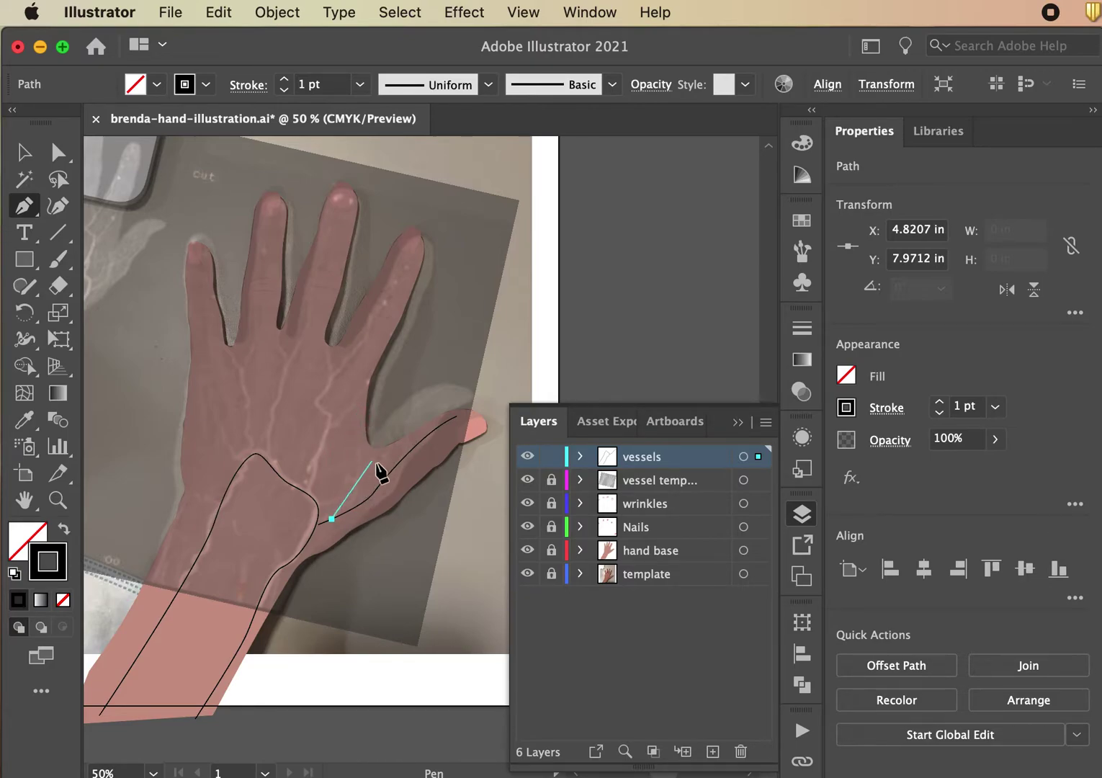
left_click_drag(361, 432, 360, 425)
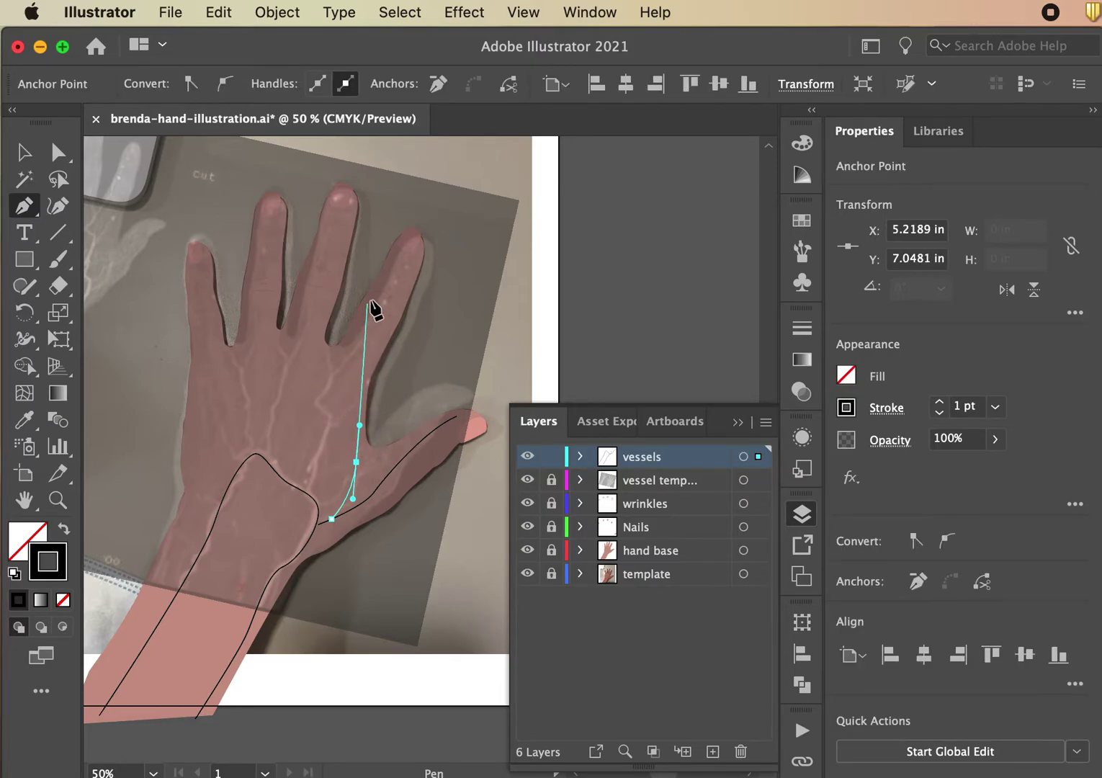
left_click_drag(365, 364, 374, 345)
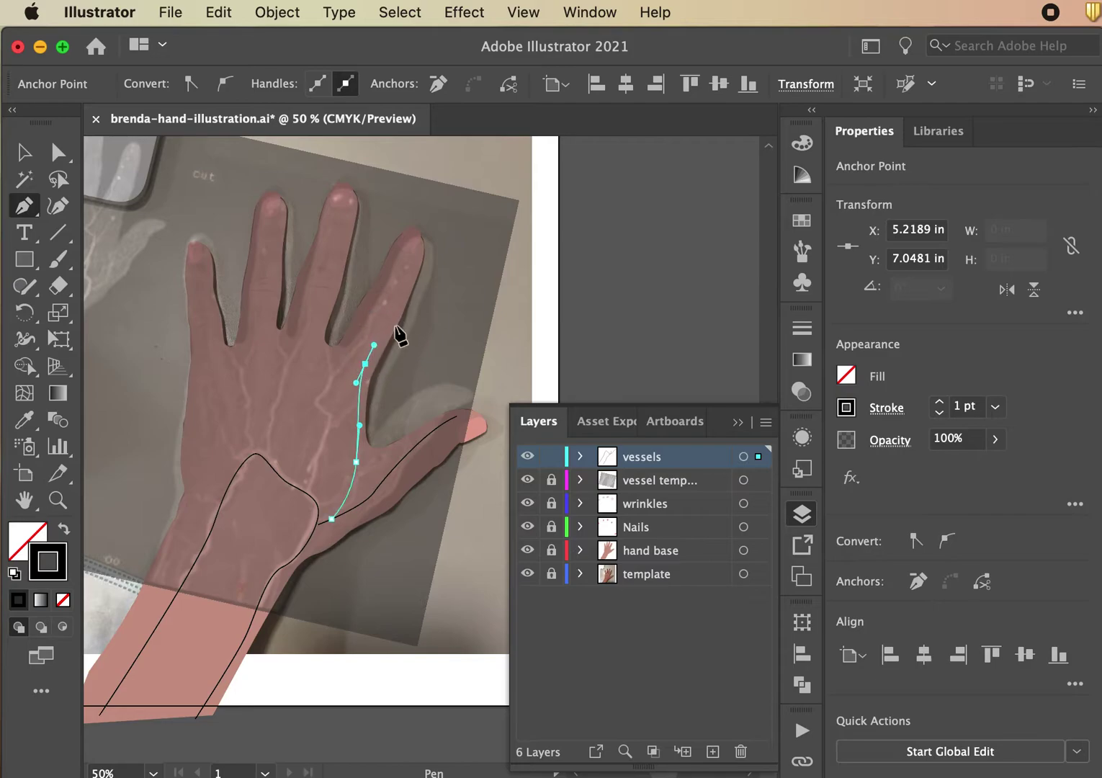
left_click_drag(419, 253, 420, 237)
left_click(24, 151)
left_click(191, 202)
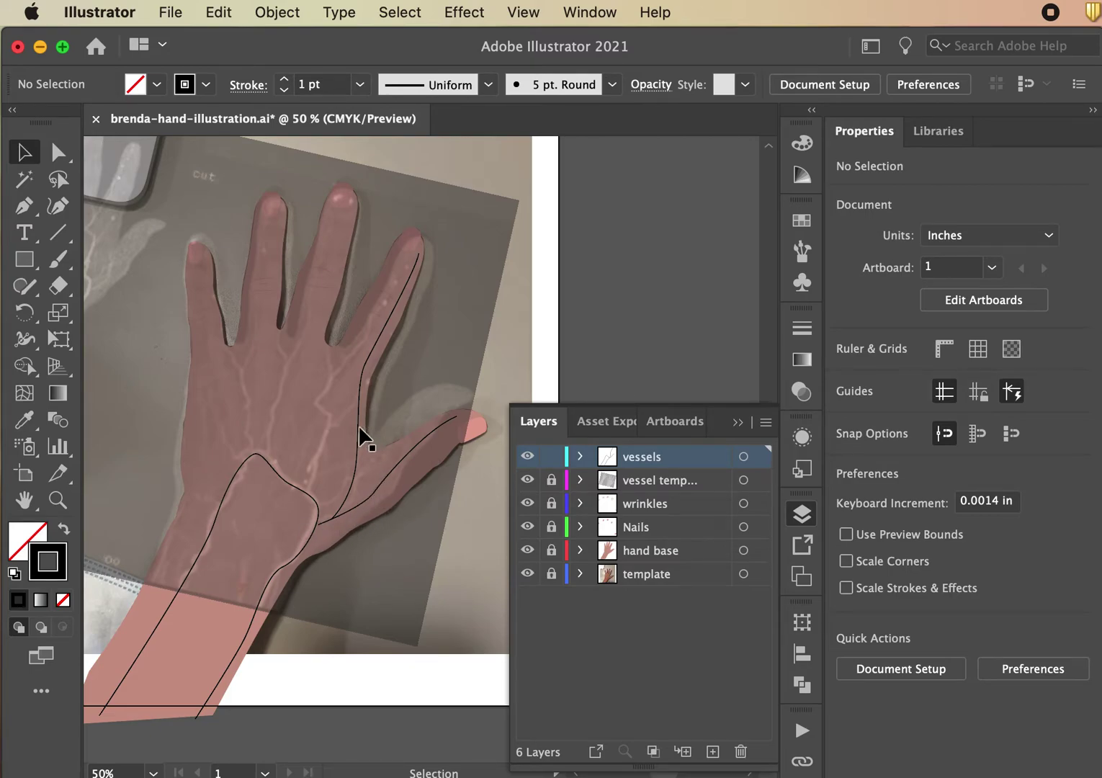
left_click(525, 481)
left_click(526, 481)
Step: Draw a curved vein path from the wrist line up to the index fingertip
left_click(527, 481)
left_click(527, 481)
left_click(29, 211)
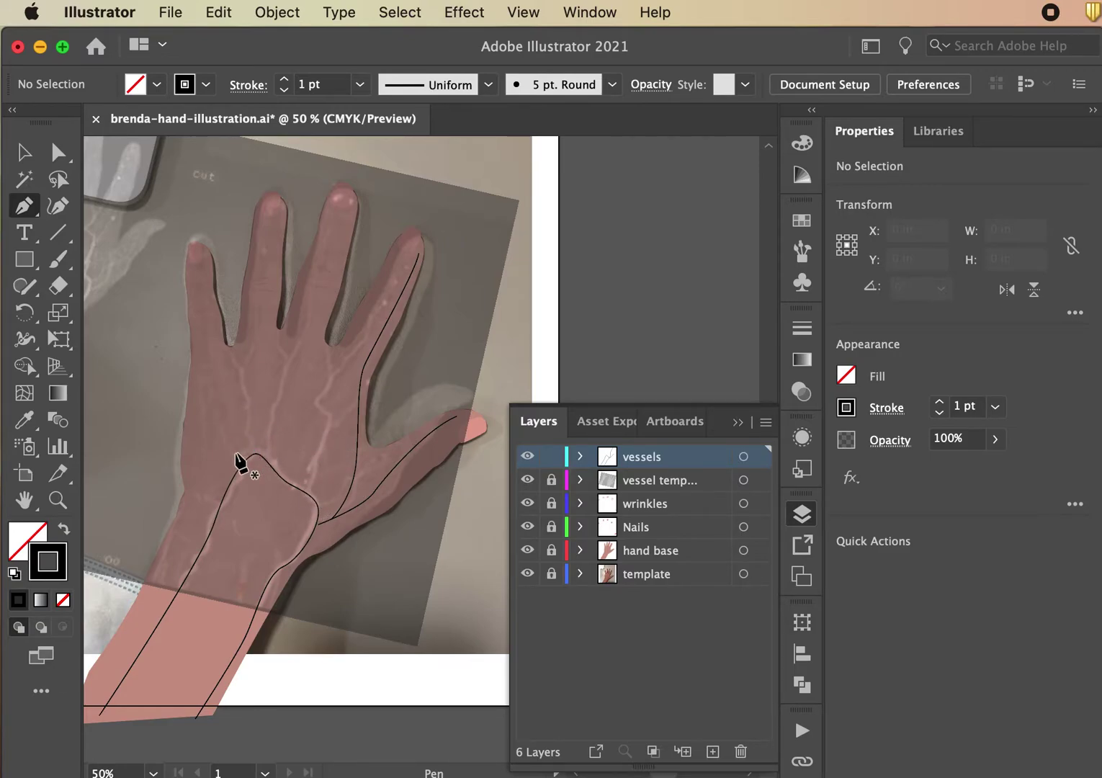
left_click(307, 494)
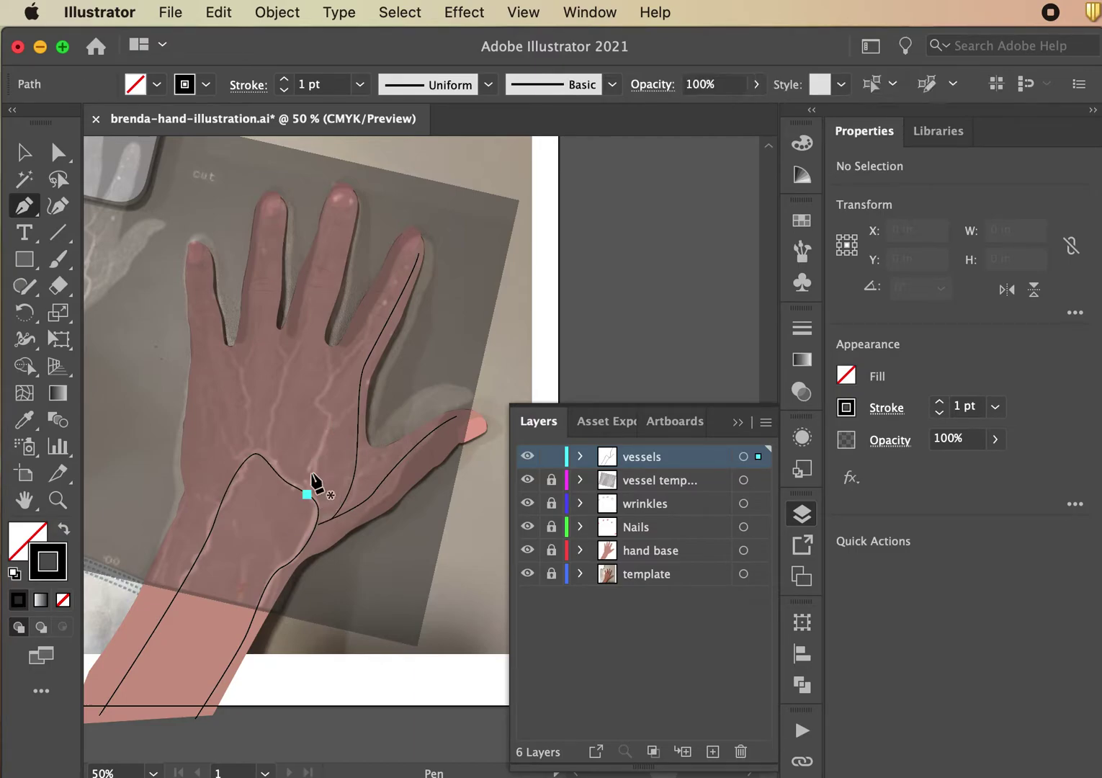
mouse_move(326, 373)
left_mouse_down()
mouse_move(346, 372)
mouse_move(345, 360)
left_mouse_up()
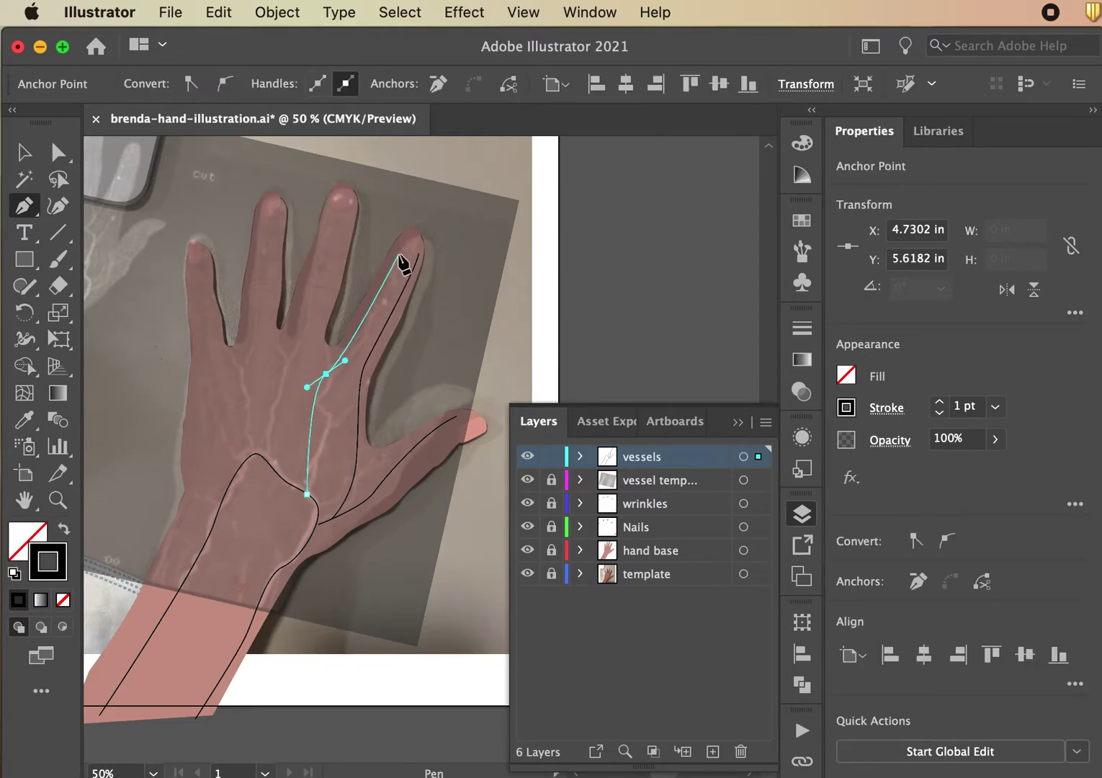
left_click(401, 238)
left_click(24, 152)
Step: Branch a curved vein from its mid anchor to the middle fingertip, then select the bend anchor
left_click(94, 248)
left_click(24, 207)
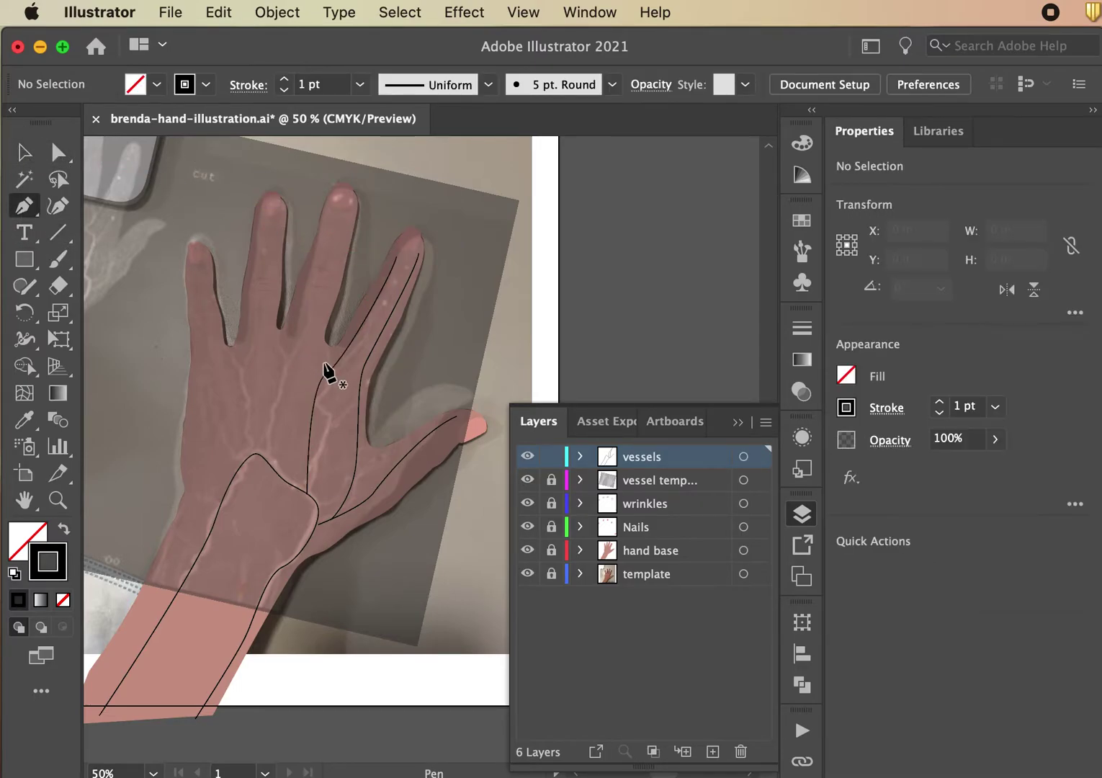
left_click(326, 374)
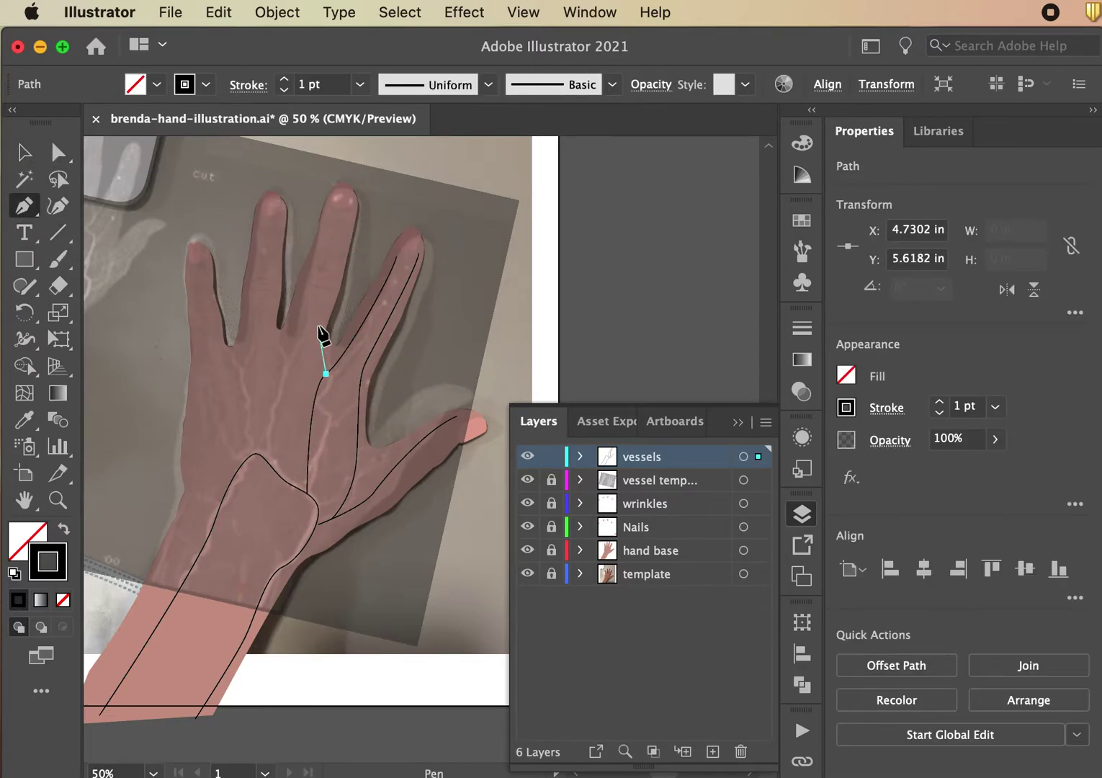
left_click_drag(315, 318, 322, 303)
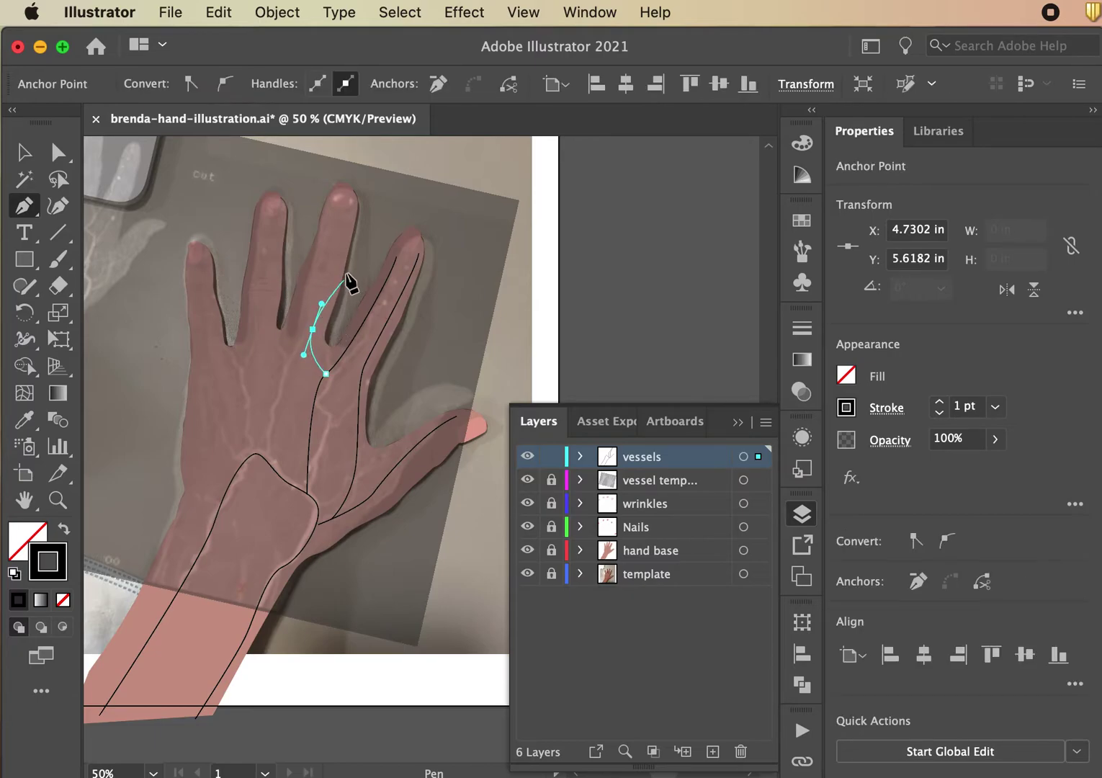
left_click(352, 213)
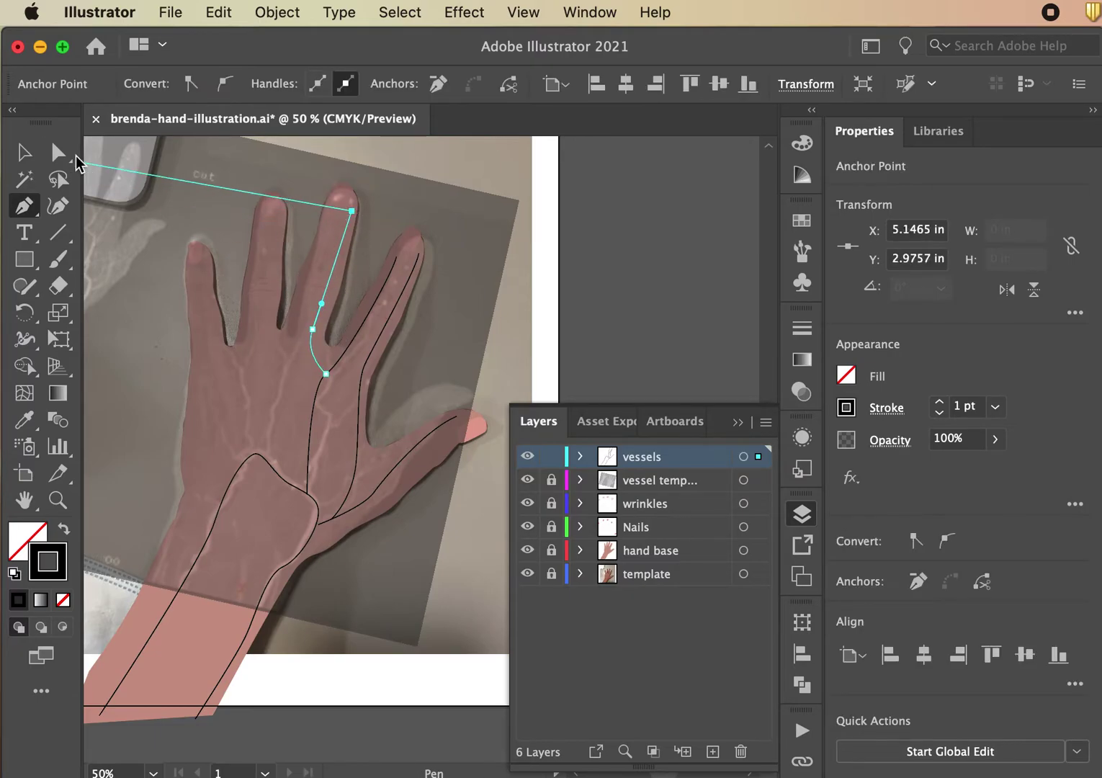
key("v")
left_click(453, 359)
left_click(58, 152)
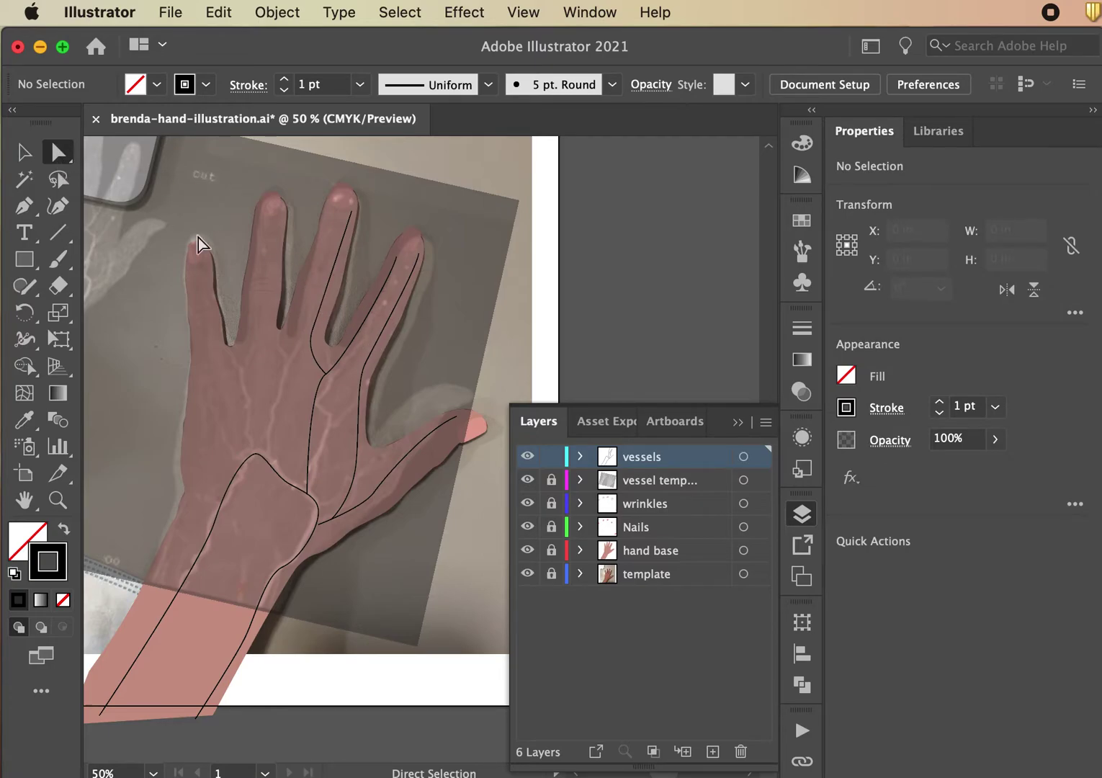
left_click(313, 331)
Step: Nudge the branch's curve anchor down-right, then briefly hide the vein lines to check the photo
left_click_drag(312, 330, 326, 373)
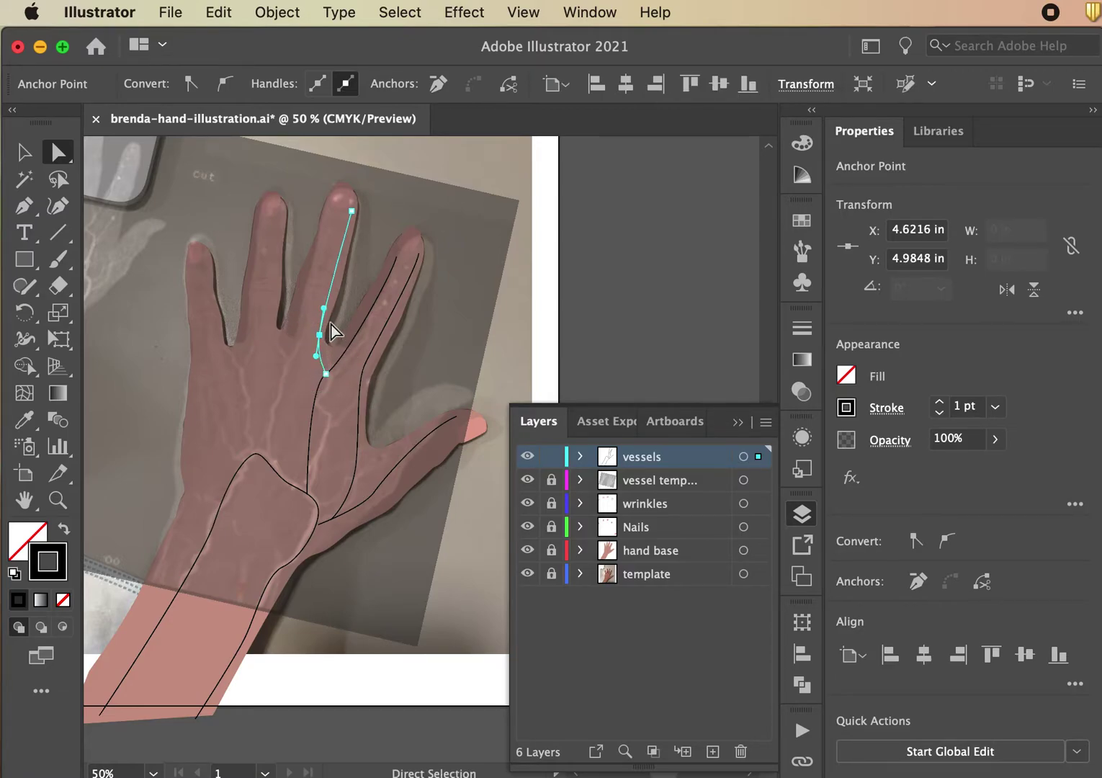
left_click(409, 336)
left_click(528, 457)
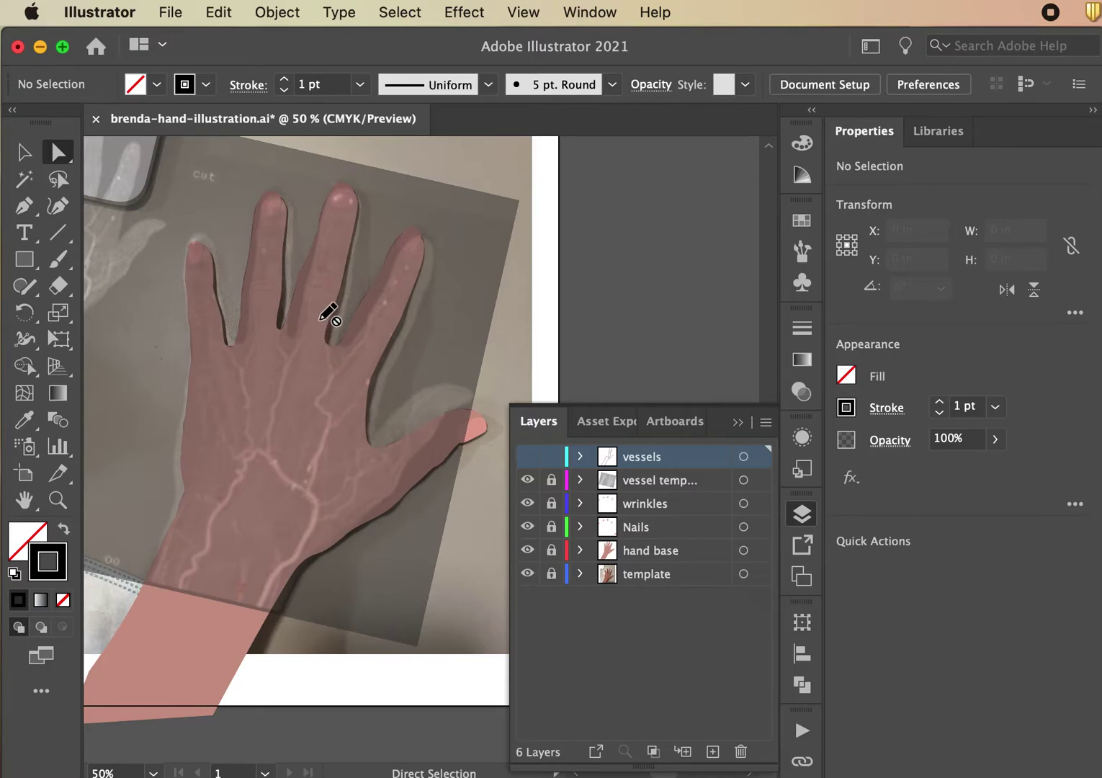
left_click(528, 456)
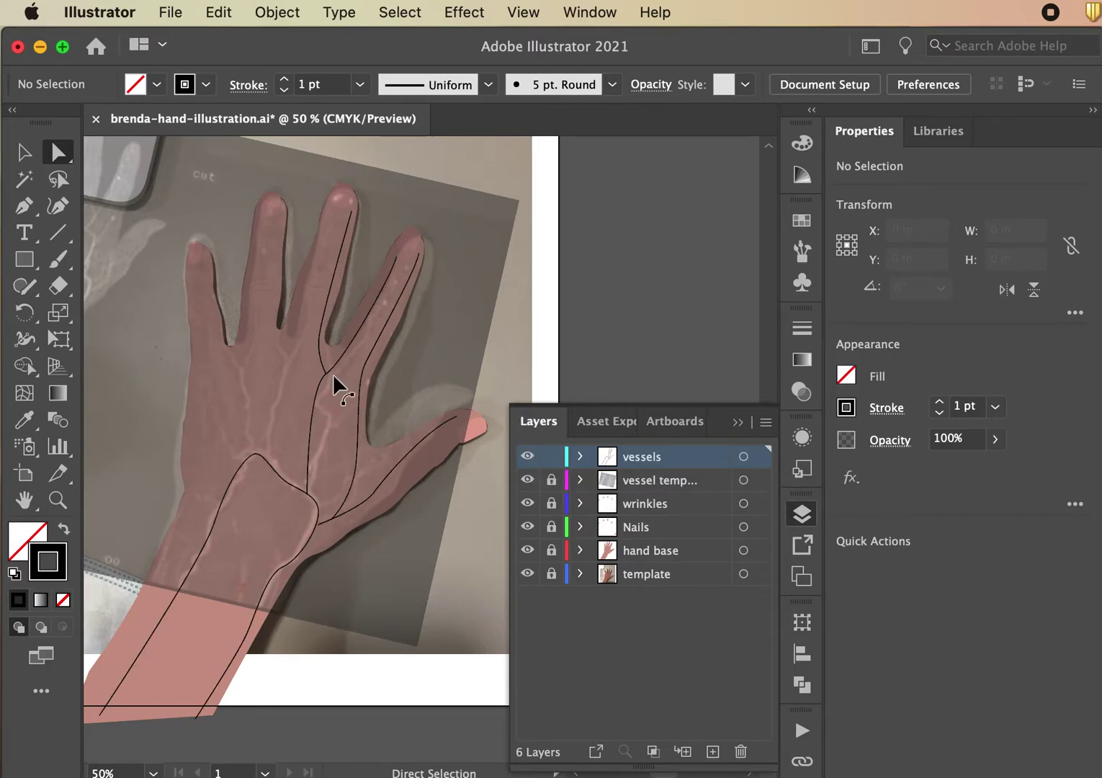
Step: Draw a curved vein from the wrist outline through the palm to the middle fingertip
left_click(24, 206)
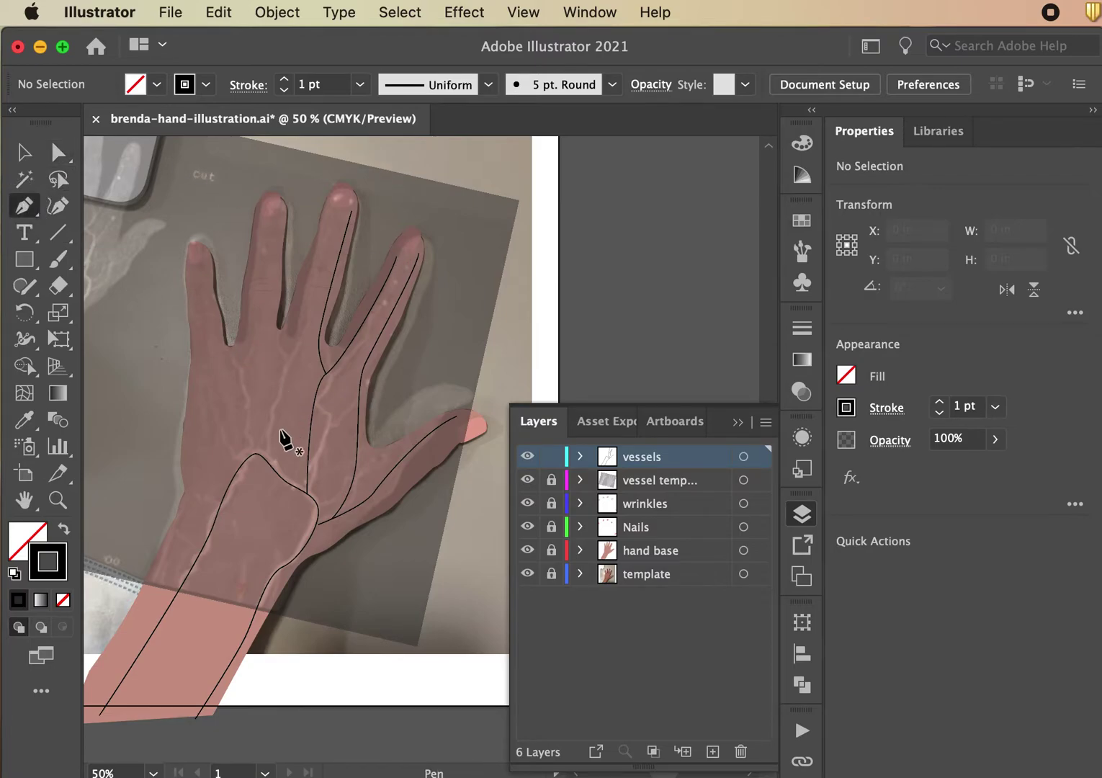
left_click(266, 454)
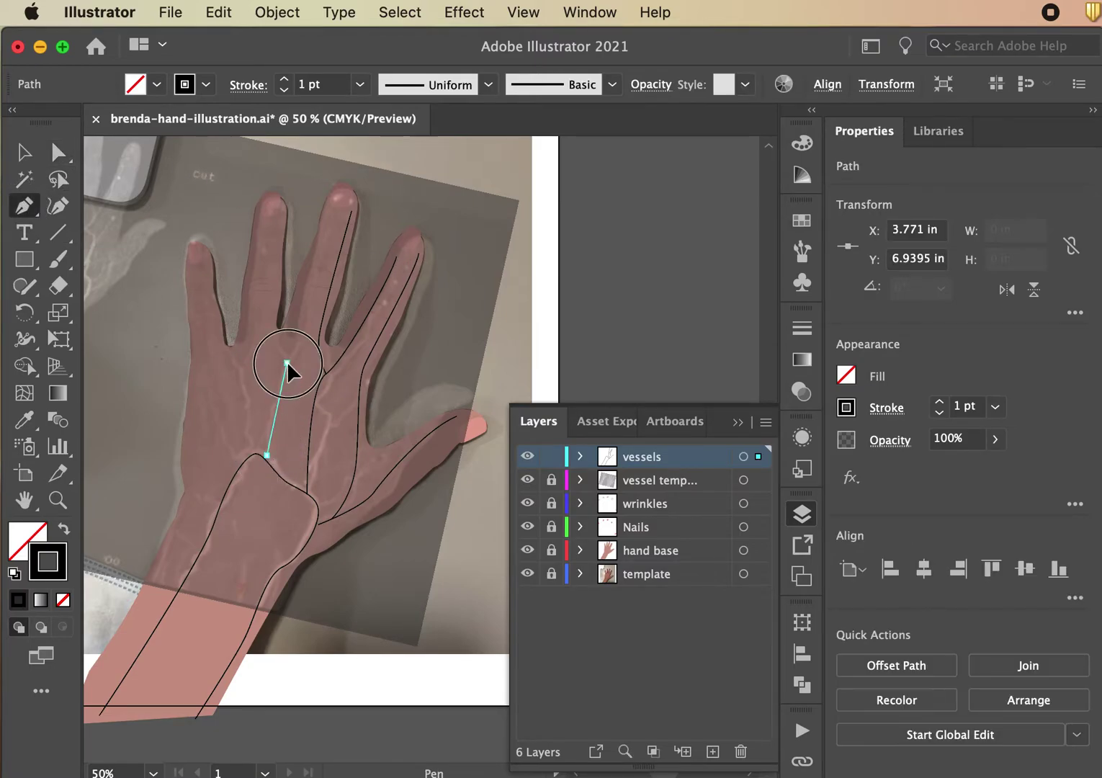
left_click_drag(299, 338, 299, 338)
left_click_drag(328, 213, 334, 186)
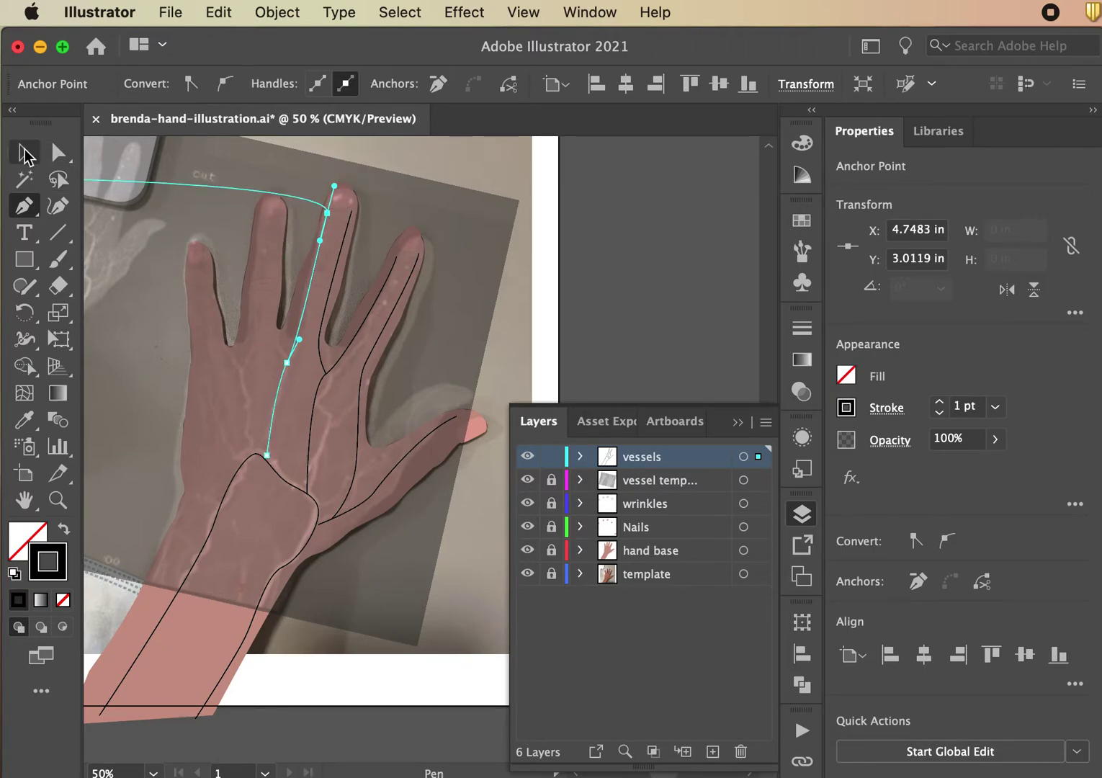
left_click(25, 153)
left_click(137, 180)
Step: Branch a curved vein off it to the ring fingertip and shift its curve anchor slightly right
left_click(24, 206)
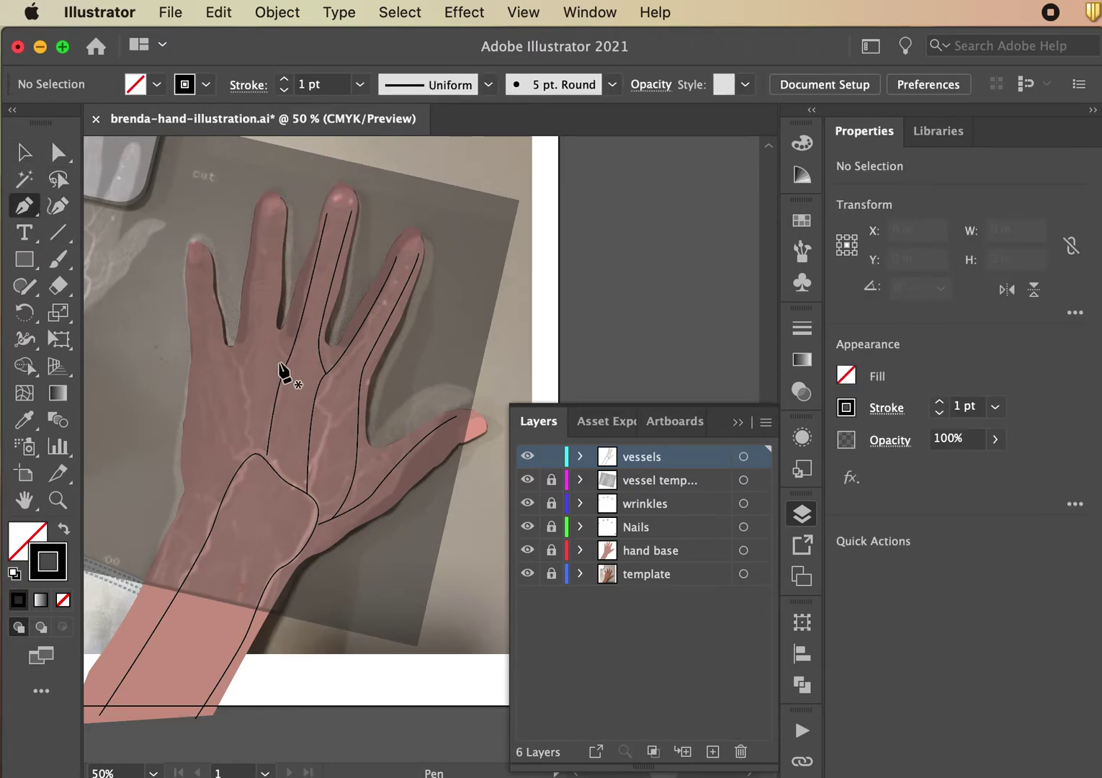
left_click(286, 362)
left_click_drag(264, 326, 268, 306)
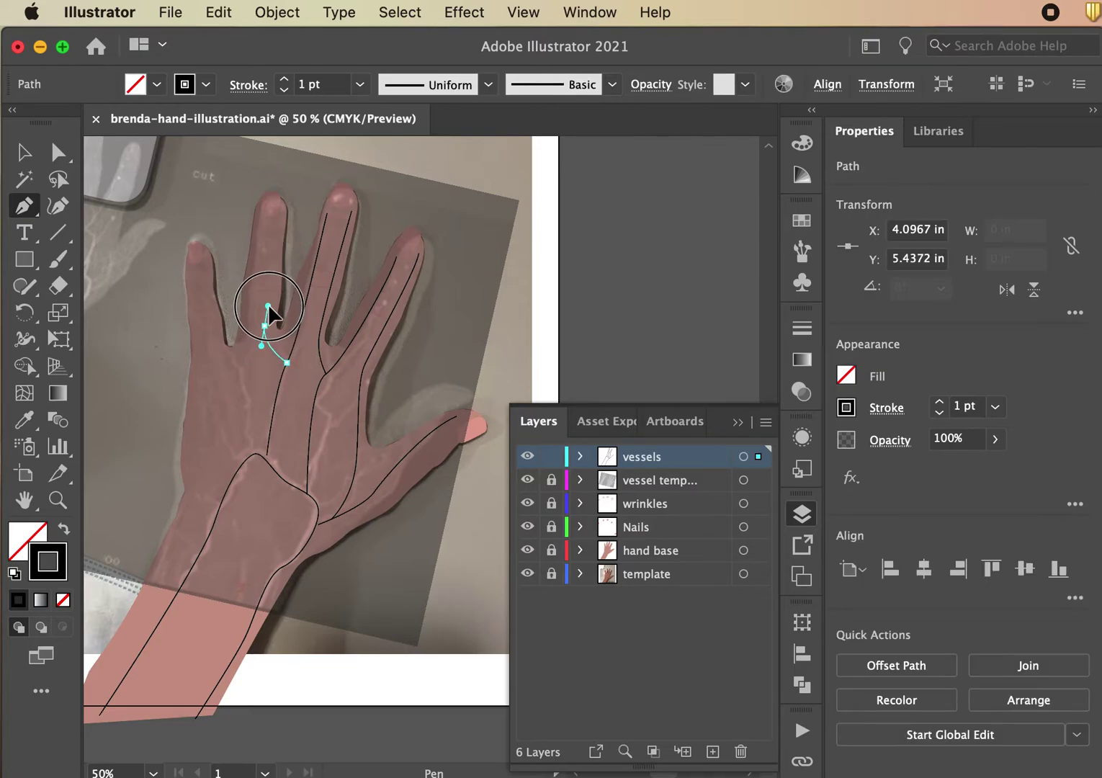
left_click(281, 212)
left_click(58, 153)
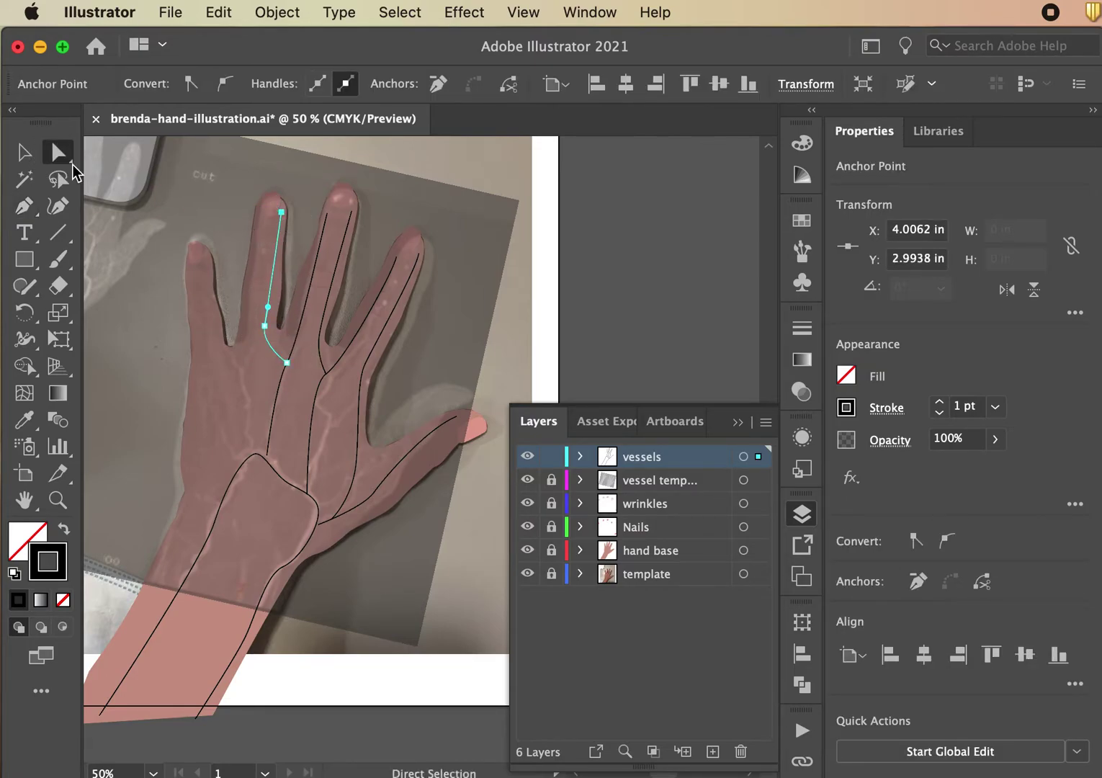
mouse_move(265, 326)
left_mouse_down()
mouse_move(276, 321)
mouse_move(273, 337)
mouse_move(269, 326)
left_mouse_up()
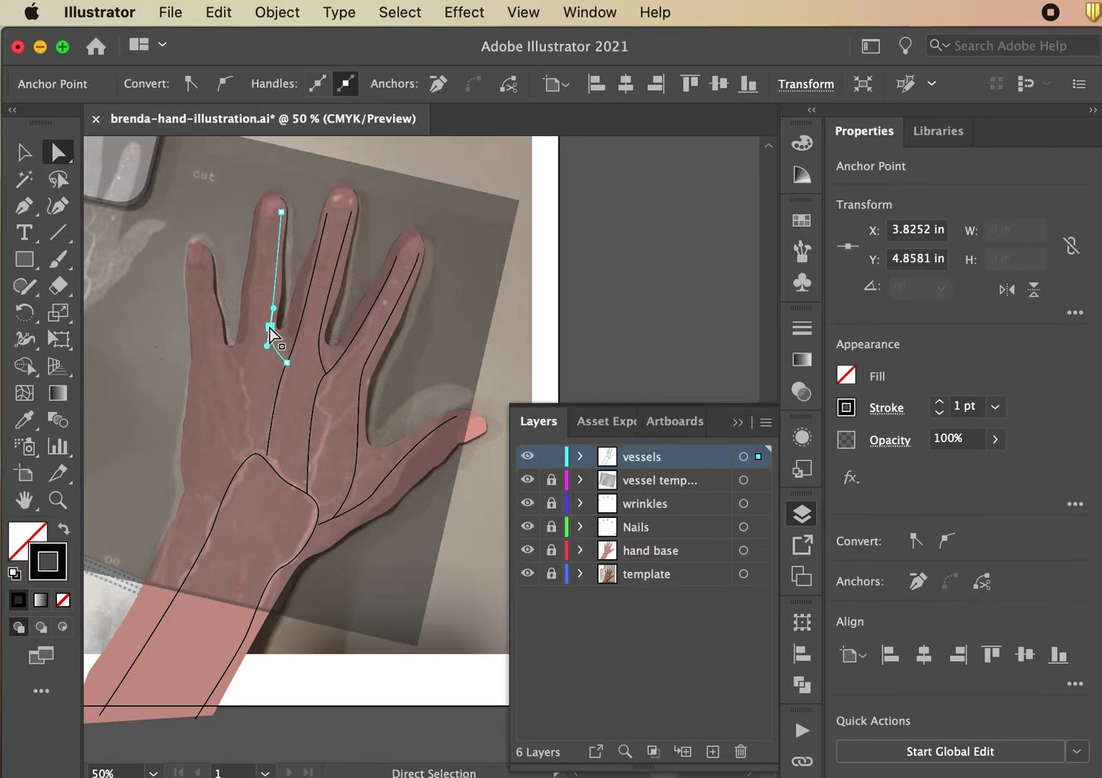
left_click(259, 297)
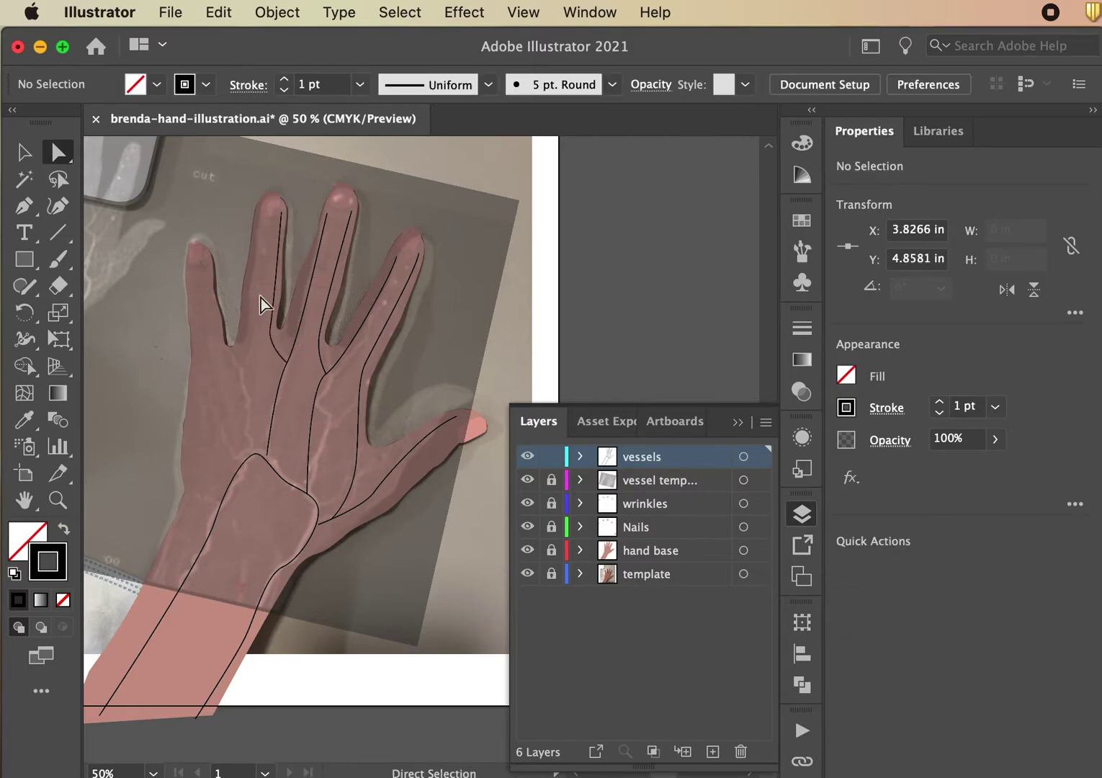
key("super+equal")
key("super+equal")
Step: Smooth the ring-finger branch by pulling out its handles and lowering its bottom anchor
scroll(460, 389, "left", 10)
scroll(460, 388, "up", 3)
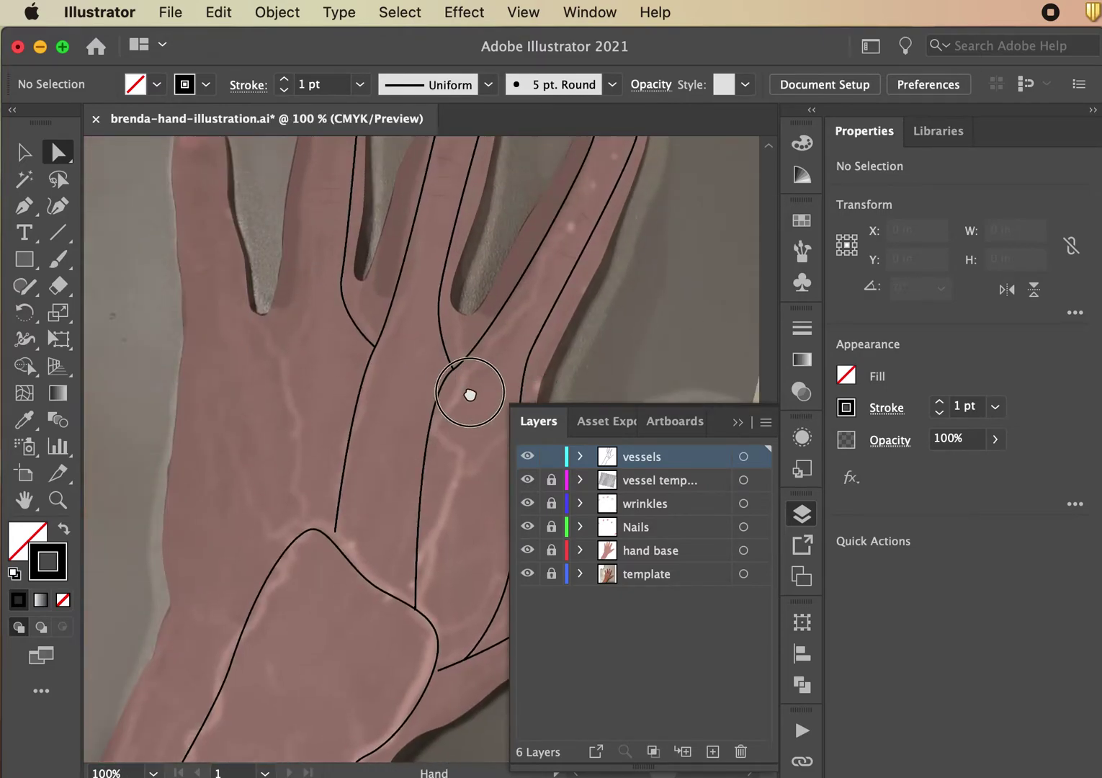
left_click(363, 289)
left_click_drag(363, 303, 367, 213)
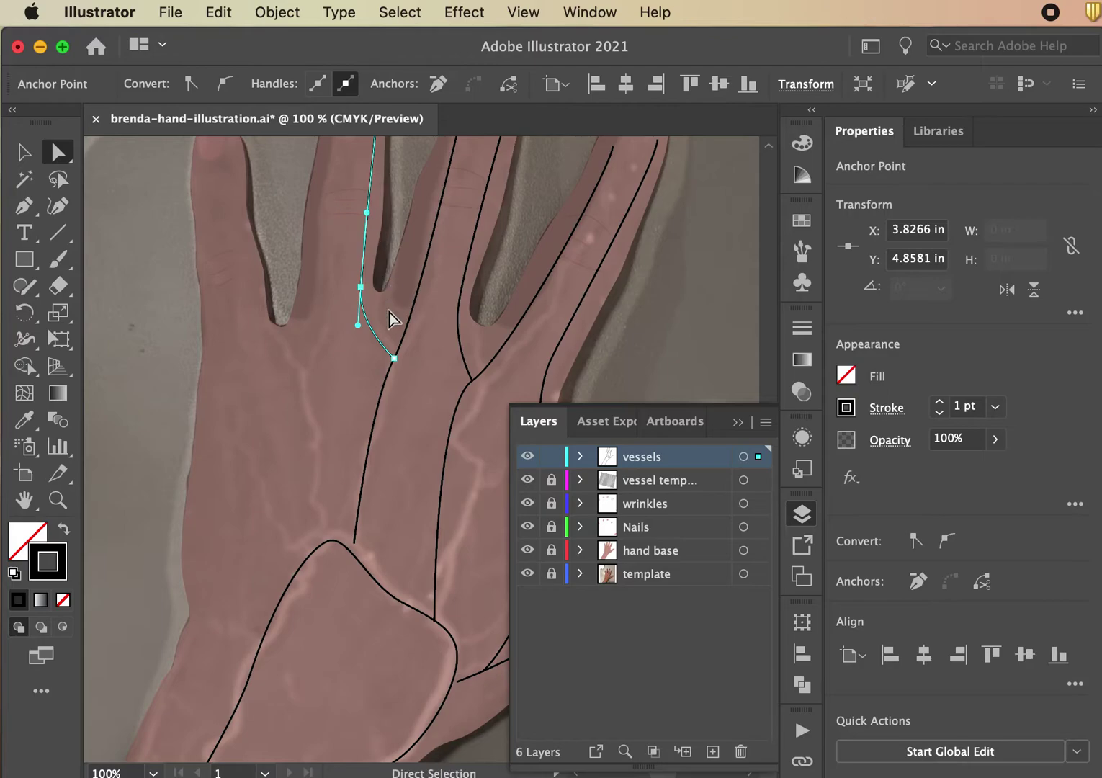
left_click_drag(358, 331, 356, 335)
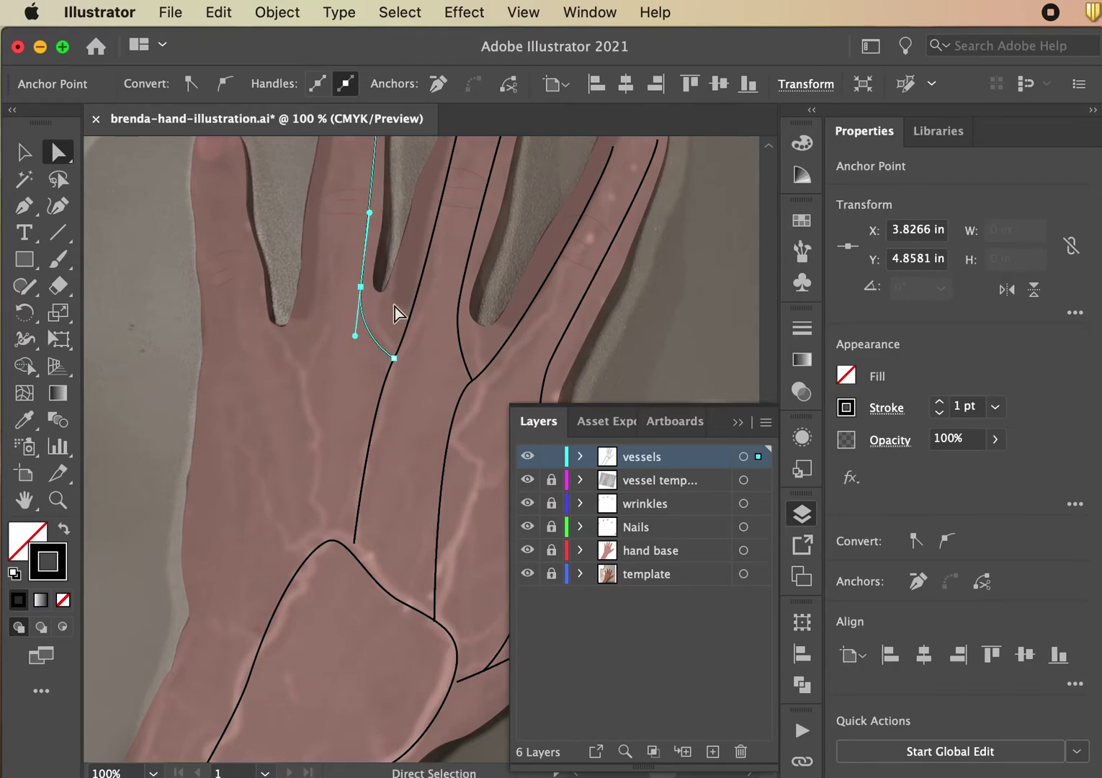
left_click(446, 355)
left_click_drag(355, 543, 356, 555)
left_click(441, 583)
Step: Move the thumb vein's lower end slightly down onto the wrist
left_click_drag(423, 569, 343, 511)
left_click(350, 516)
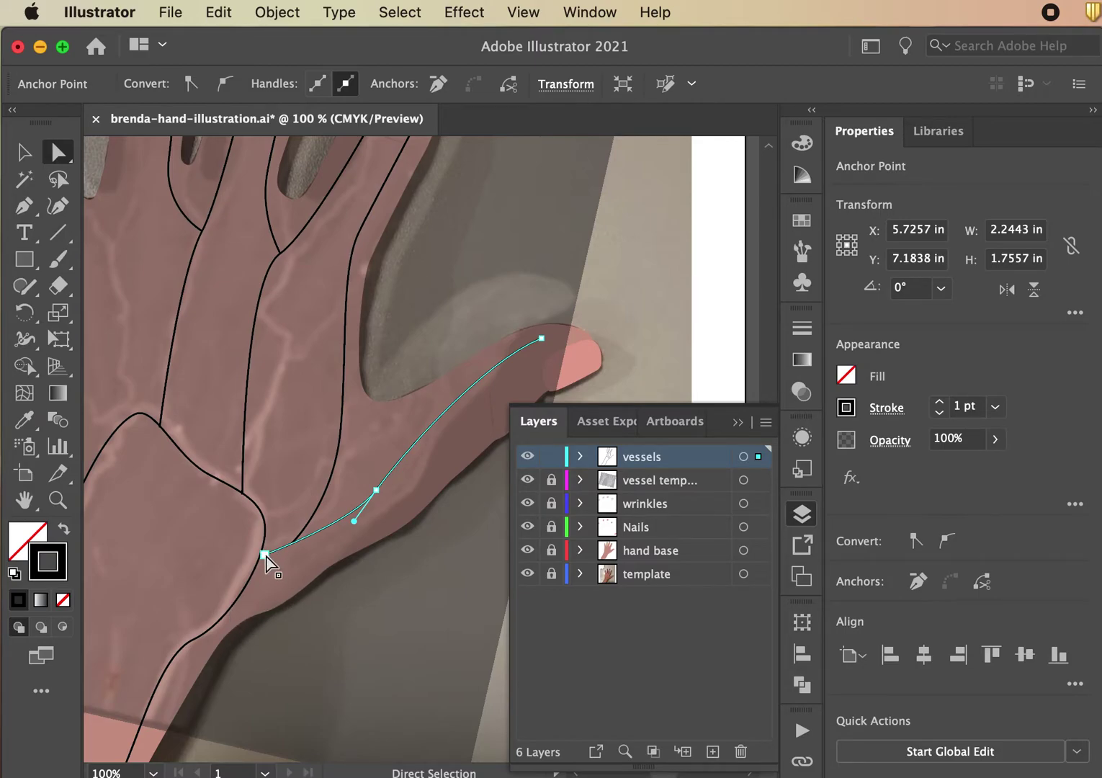
mouse_move(265, 556)
left_mouse_down()
mouse_move(258, 579)
mouse_move(313, 603)
mouse_move(264, 555)
left_mouse_up()
left_click(415, 595)
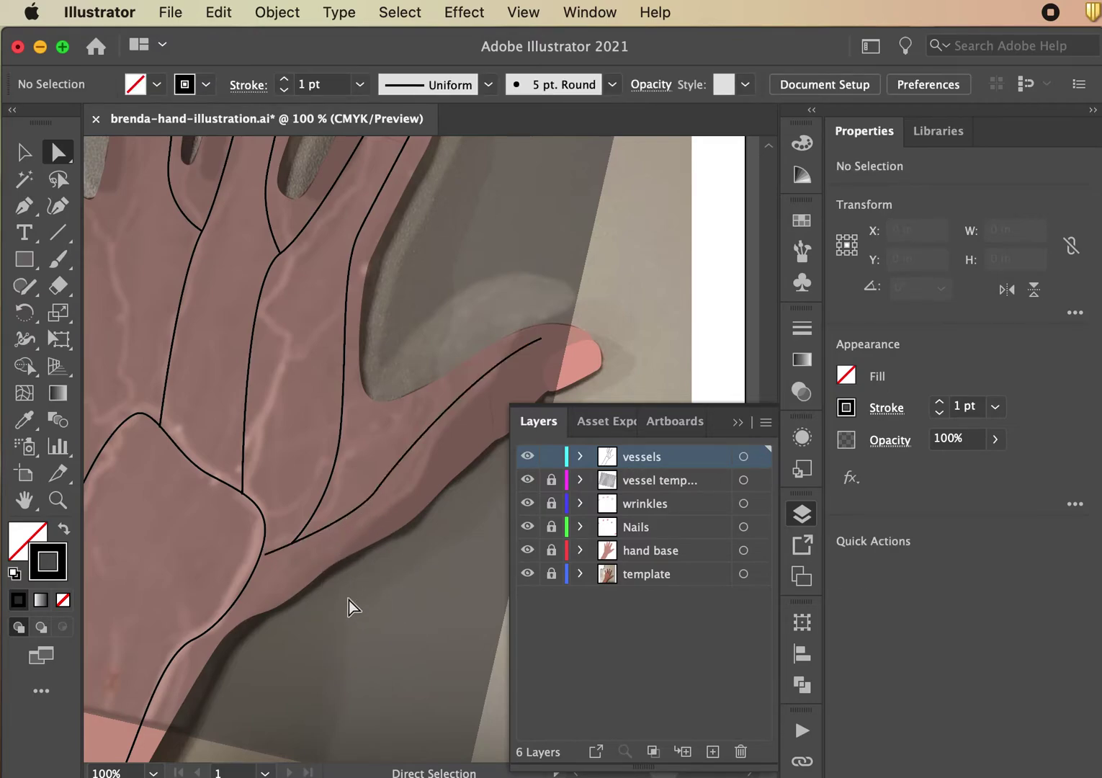
left_click(323, 531)
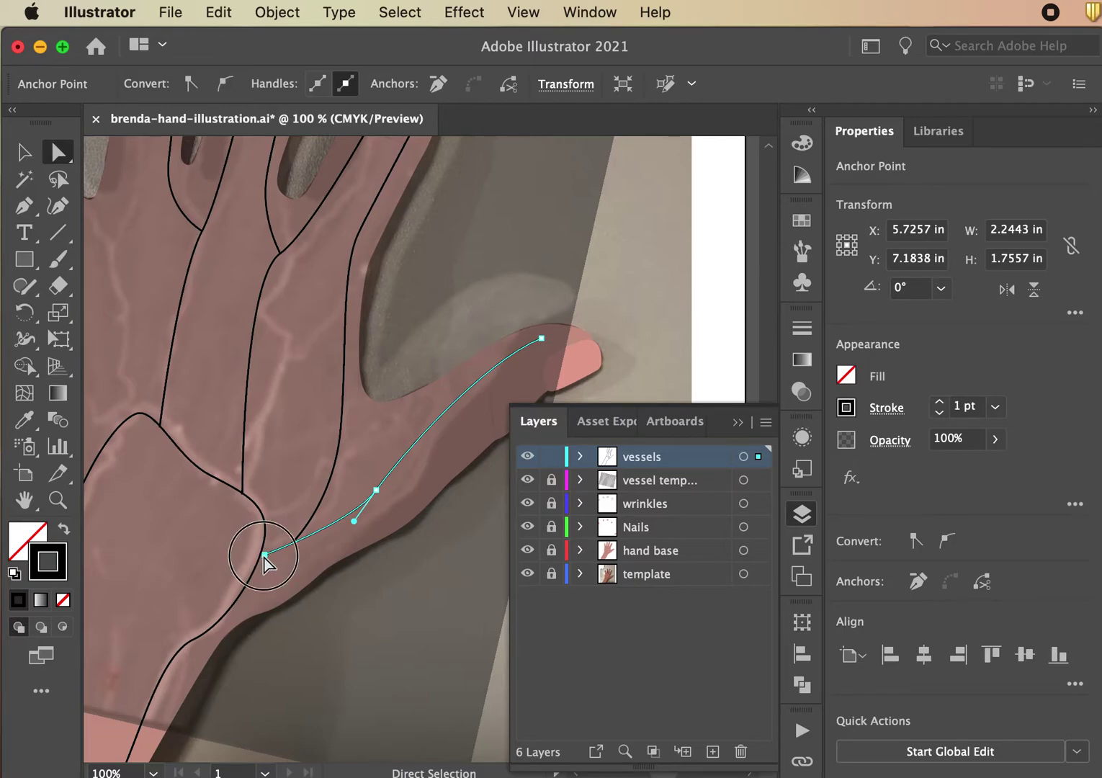
left_click(265, 555)
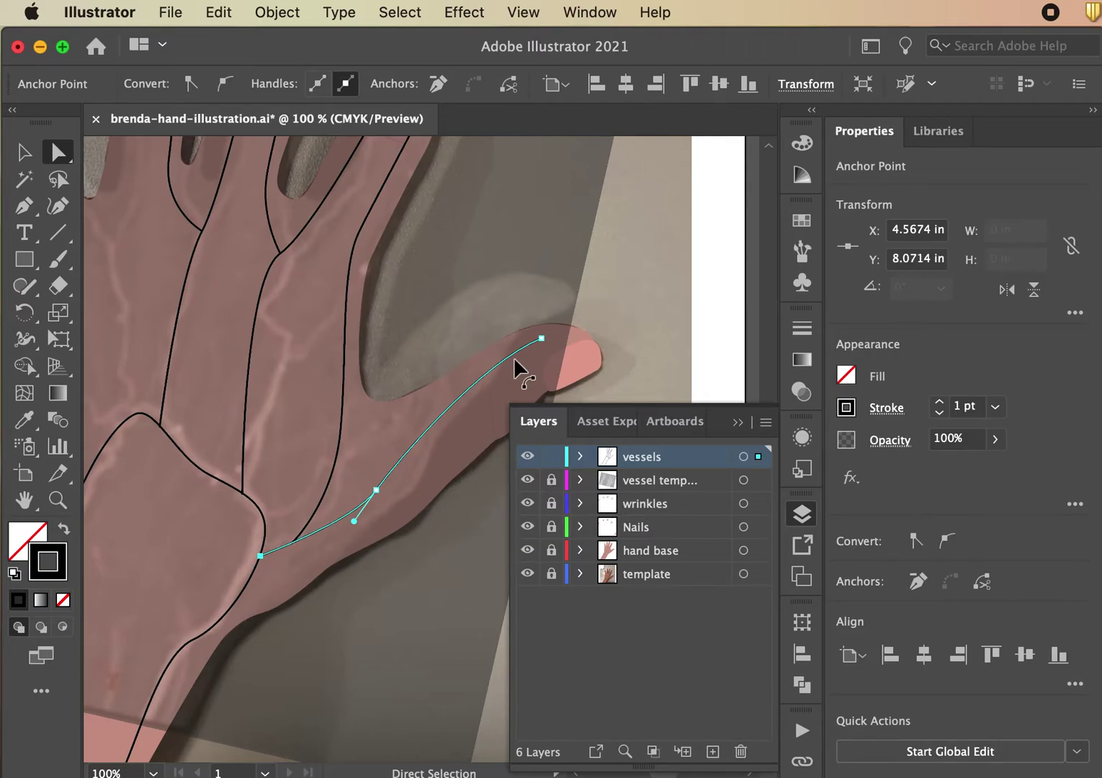
left_click(610, 345)
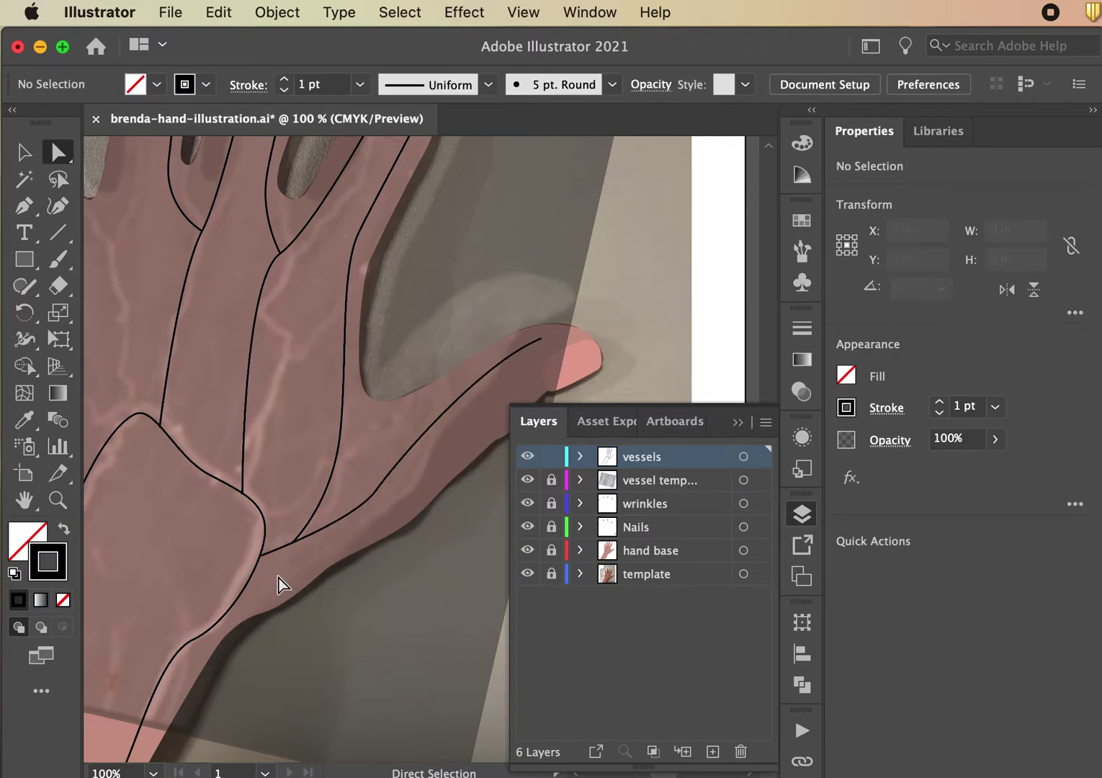
left_click_drag(293, 596, 312, 555)
Step: Draw a curved vein from the wrist outline up through the palm to a fingertip
key("p")
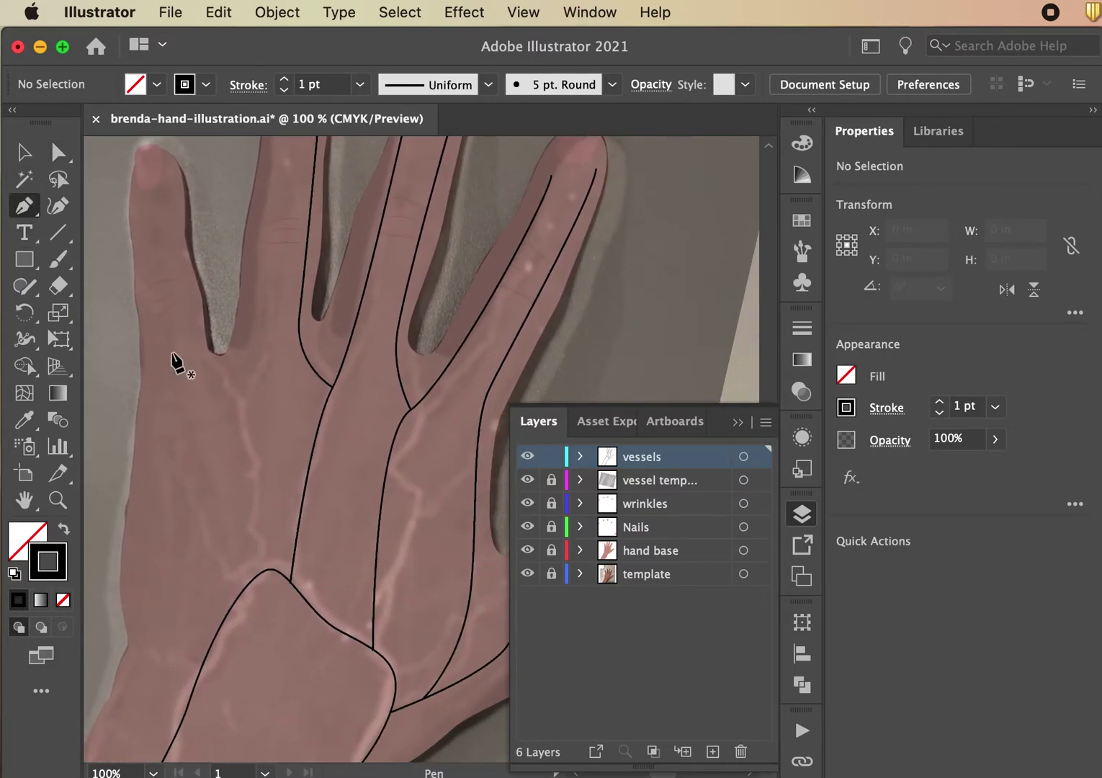
left_click(260, 569)
left_click_drag(240, 397, 279, 465)
left_click_drag(298, 246, 298, 216)
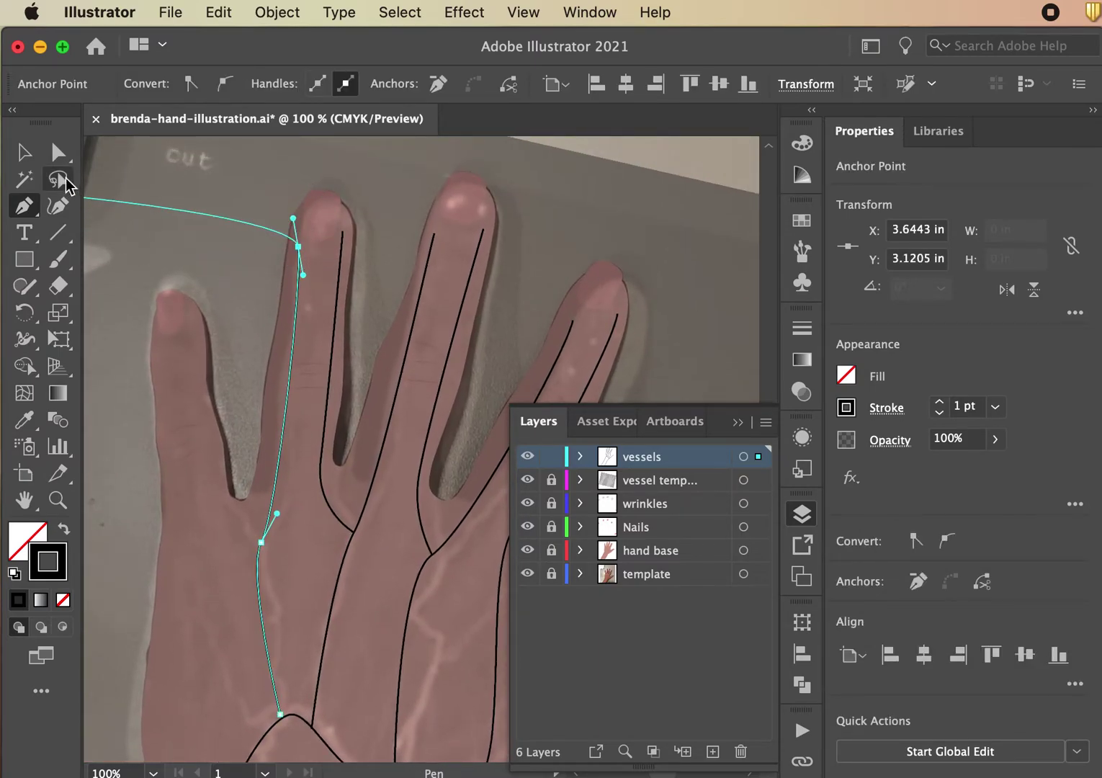
left_click(24, 152)
left_click(157, 284)
Step: Draw another curved vein from an existing line upward to a neighbouring fingertip
left_click(24, 205)
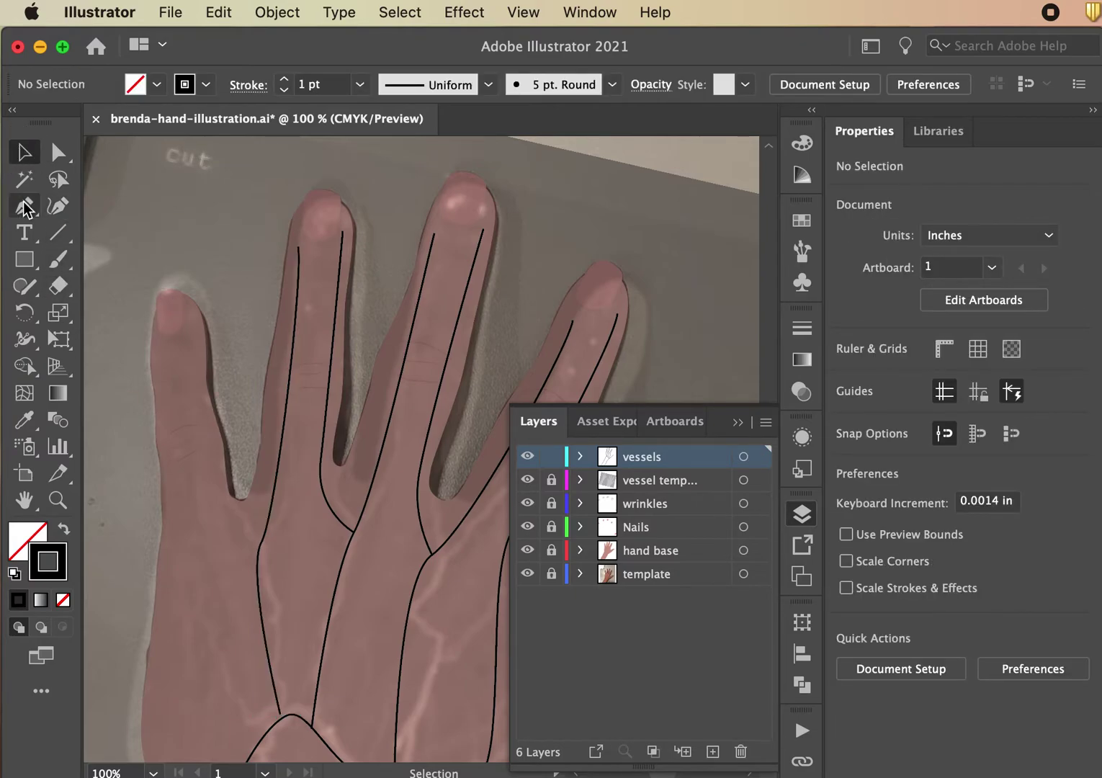
left_click(261, 541)
left_click_drag(214, 490, 209, 448)
left_click_drag(197, 328, 201, 308)
left_click(23, 151)
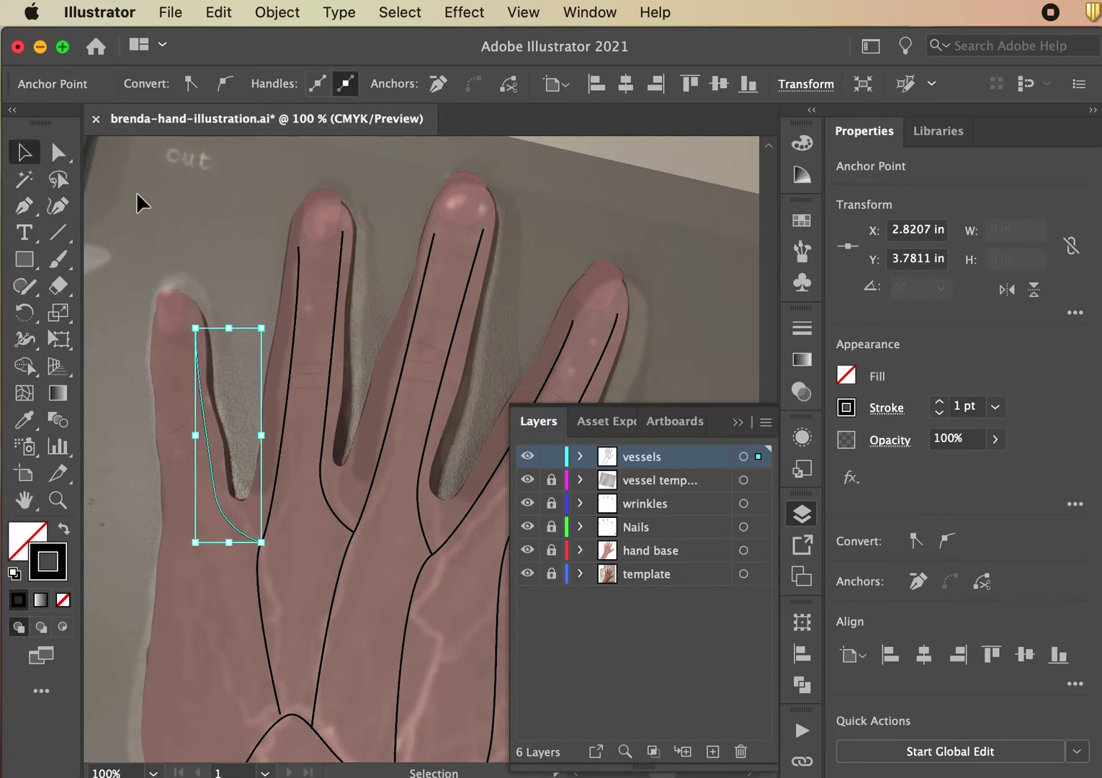
left_click(269, 520)
left_click_drag(310, 542, 386, 434)
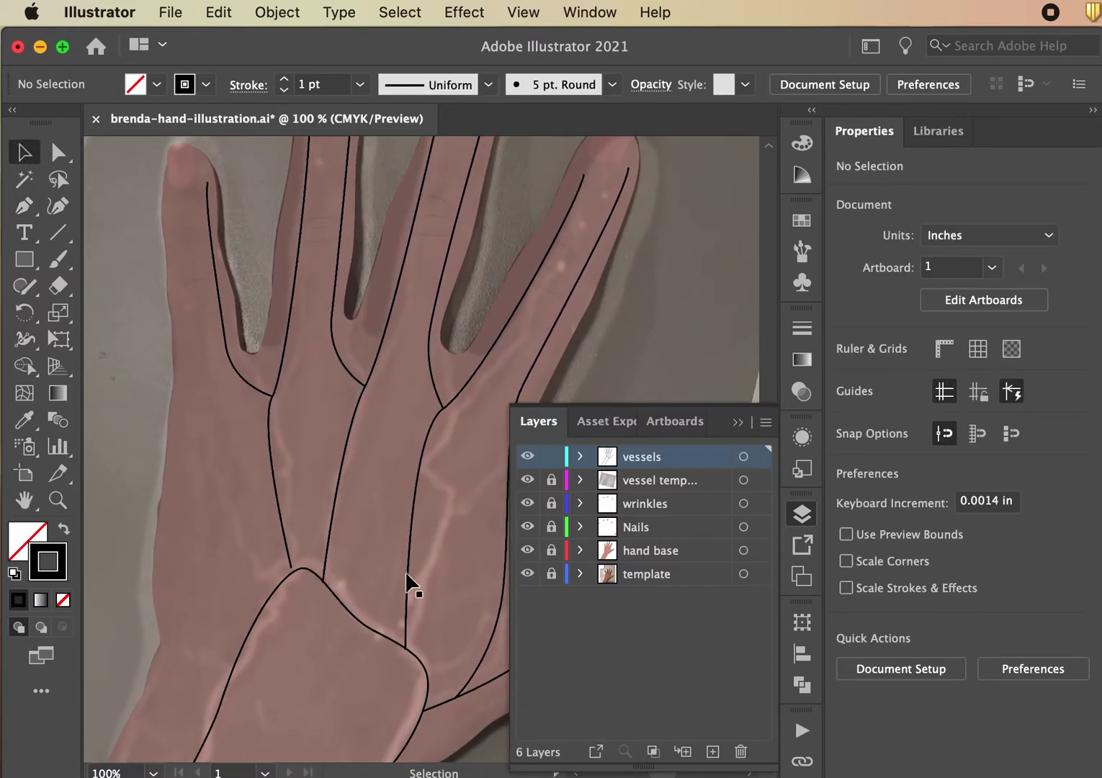
Step: Move the vessel junction anchor onto the wrist outline
left_click(57, 153)
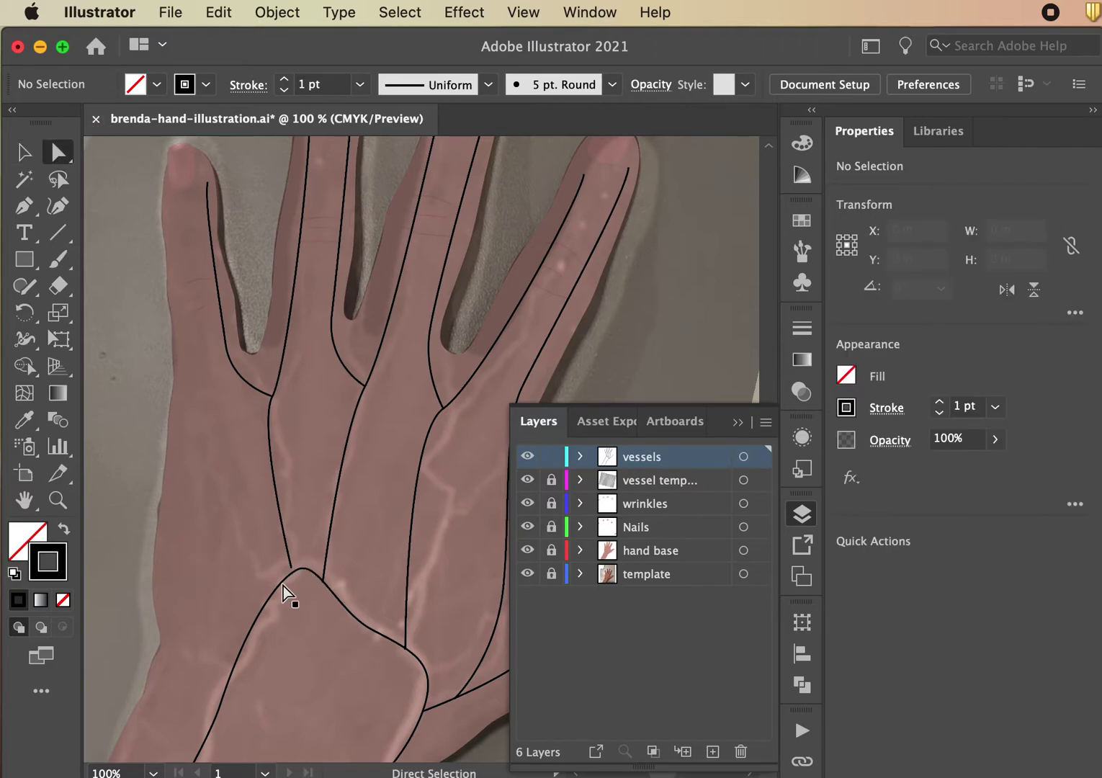
left_click(293, 569)
left_click_drag(292, 570, 292, 571)
left_click(144, 443)
left_click_drag(172, 536, 241, 540)
Step: Trace a curved vessel from the wrist junction up to the leftmost fingertip
left_click(24, 207)
scroll(254, 518, "right", 3)
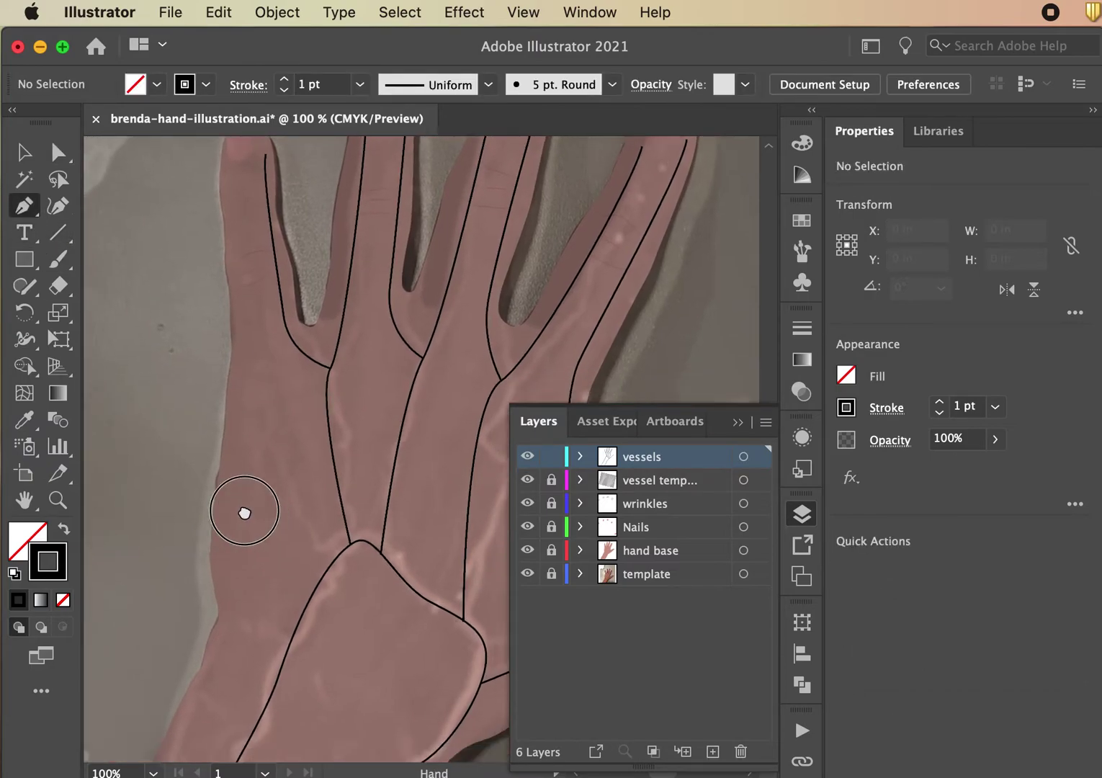
scroll(252, 526, "down", 5)
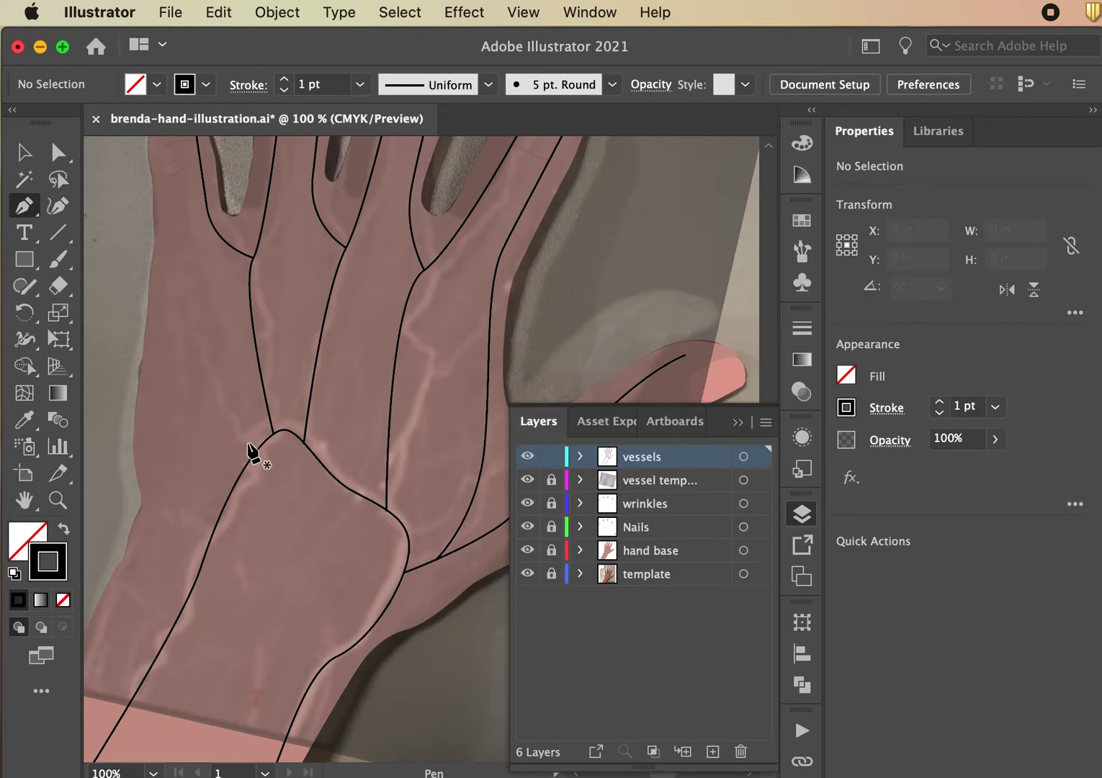
left_click_drag(244, 452, 243, 452)
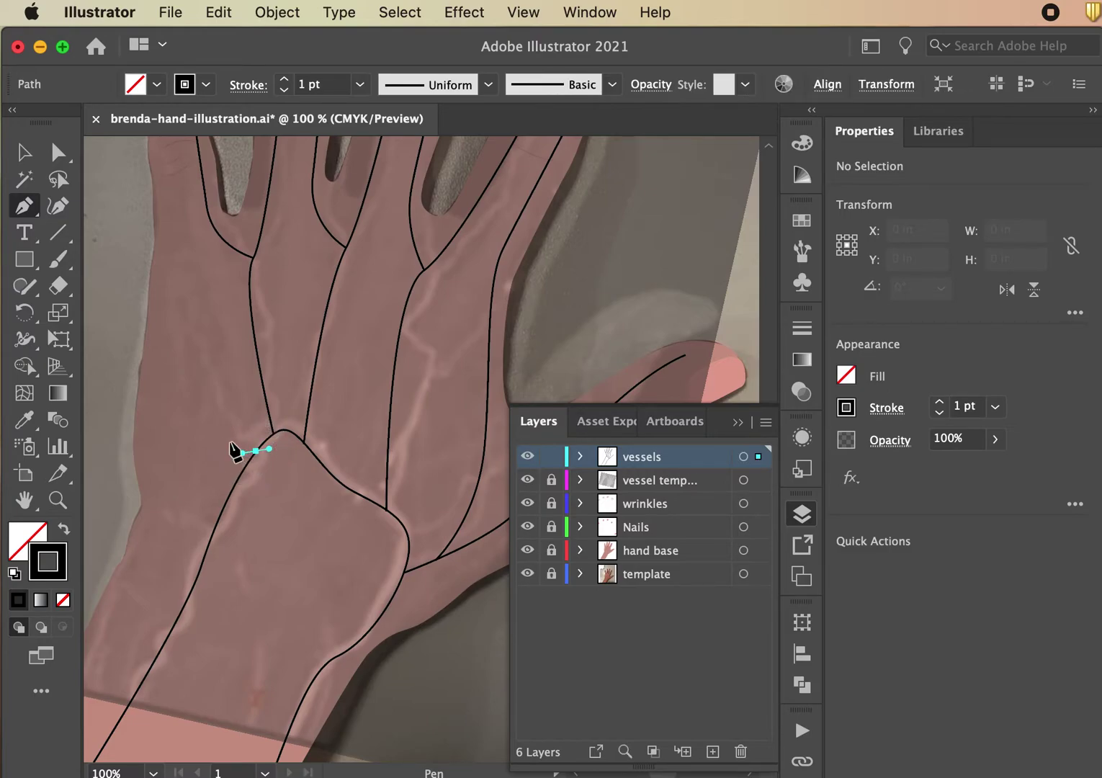
left_click_drag(198, 379, 192, 328)
scroll(214, 264, "up", 5)
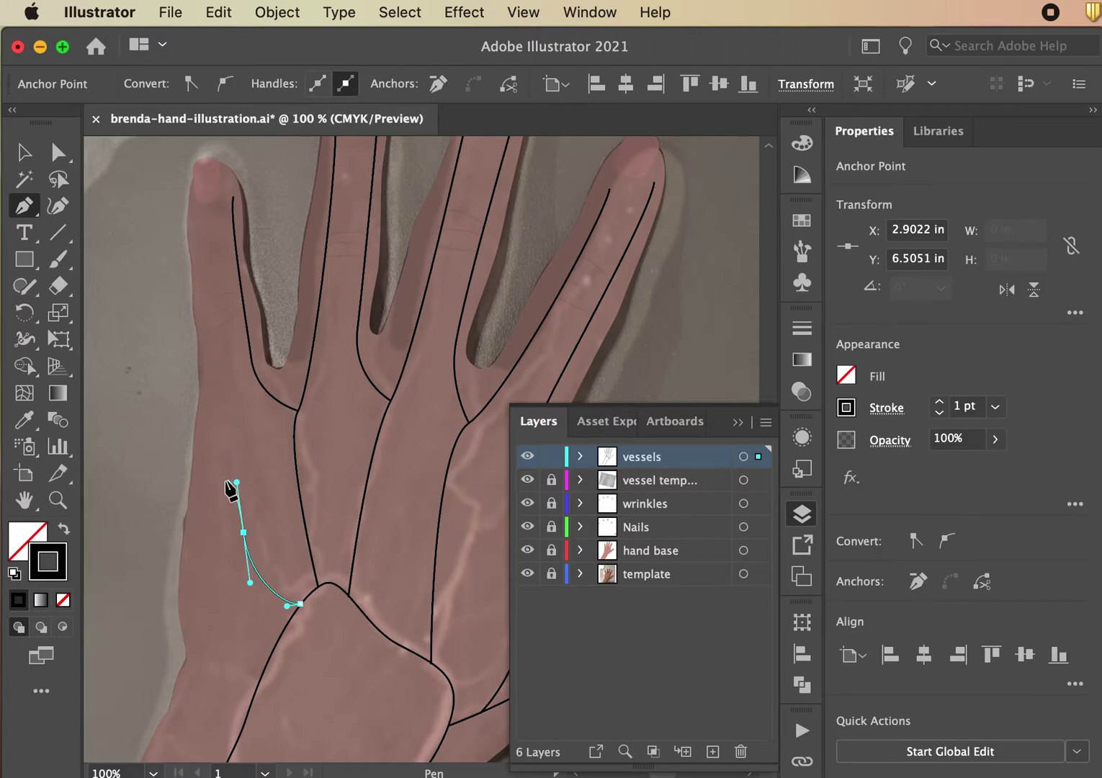
mouse_move(193, 236)
left_mouse_down()
mouse_move(203, 211)
mouse_move(189, 219)
left_mouse_up()
left_click(22, 153)
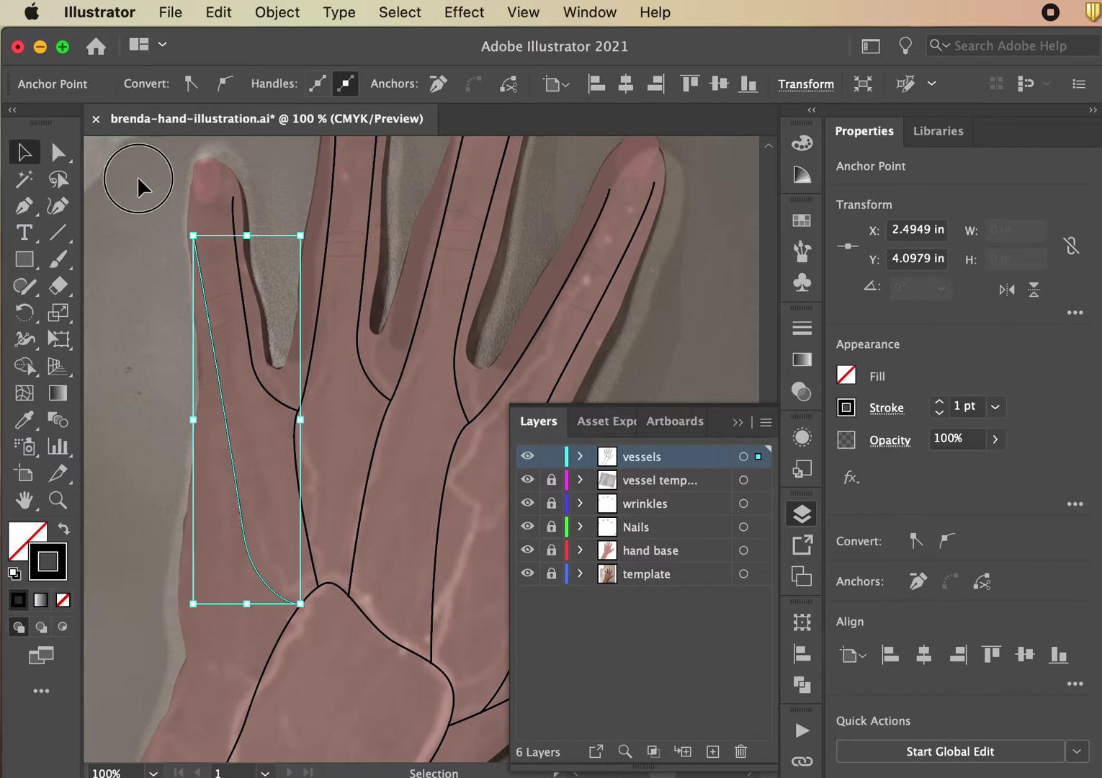
left_click(138, 180)
scroll(395, 529, "down", 3)
scroll(395, 528, "right", 3)
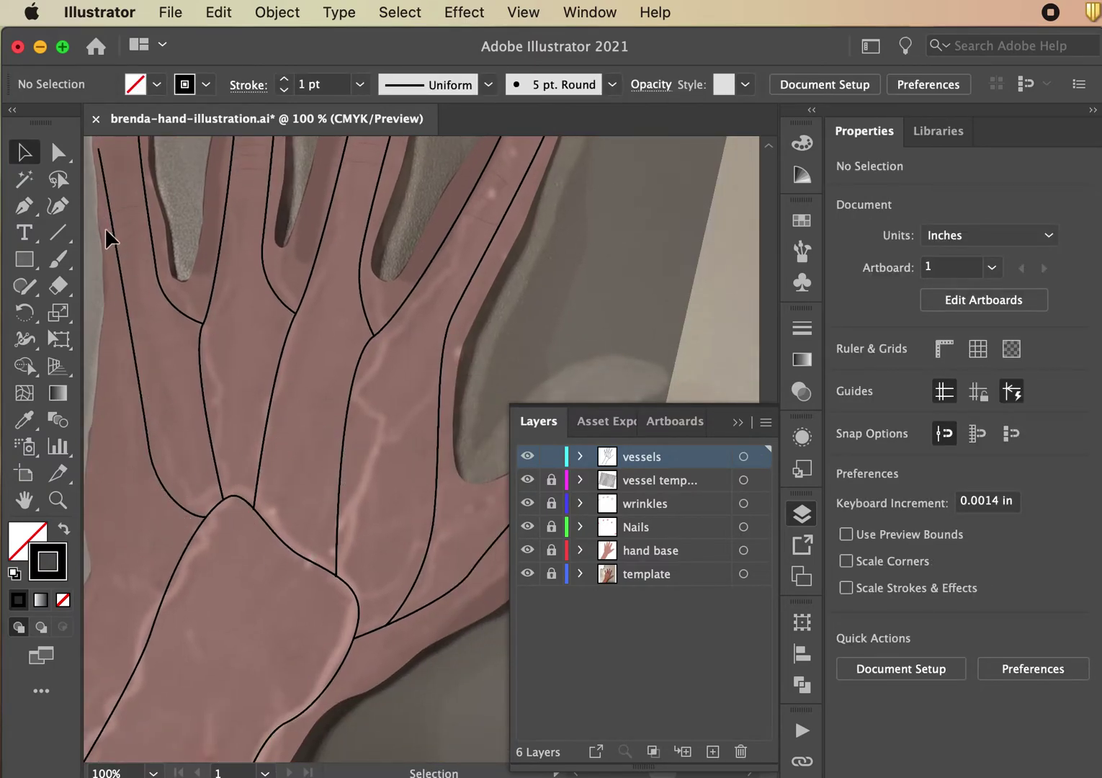
Step: Zoom out, hide the vessel template photo layer, and inspect a vessel path
key("super+minus")
key("super+minus")
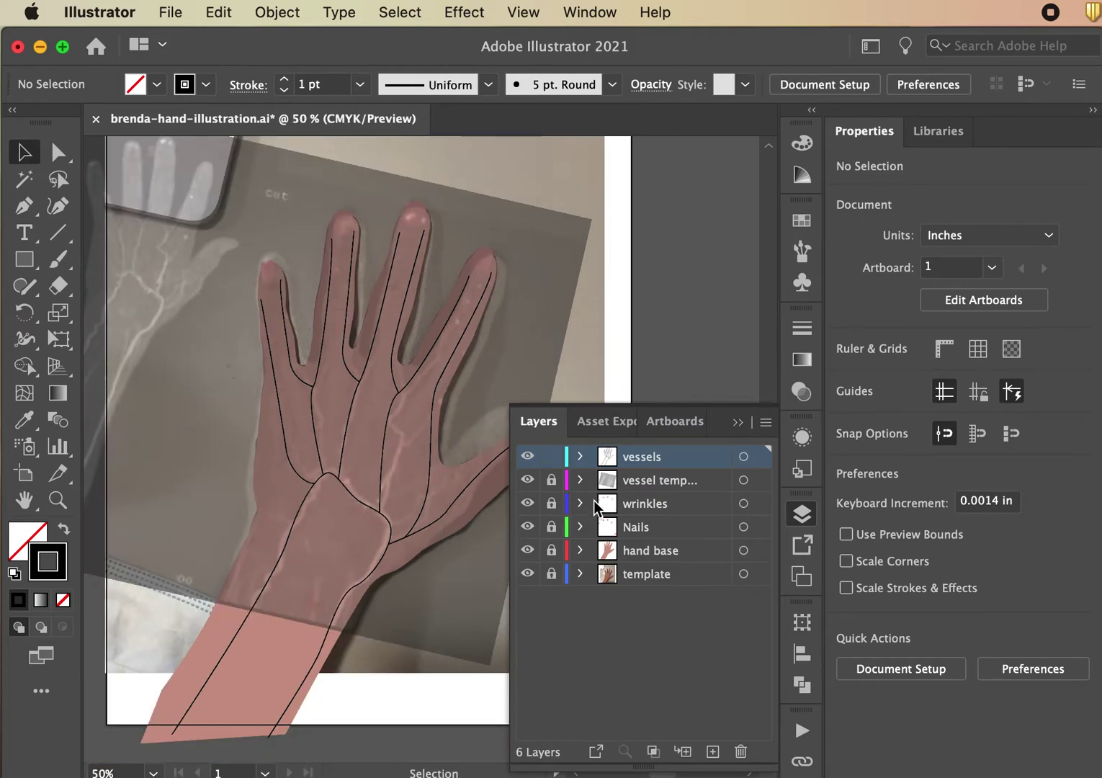
scroll(421, 605, "down", 2)
left_click(528, 480)
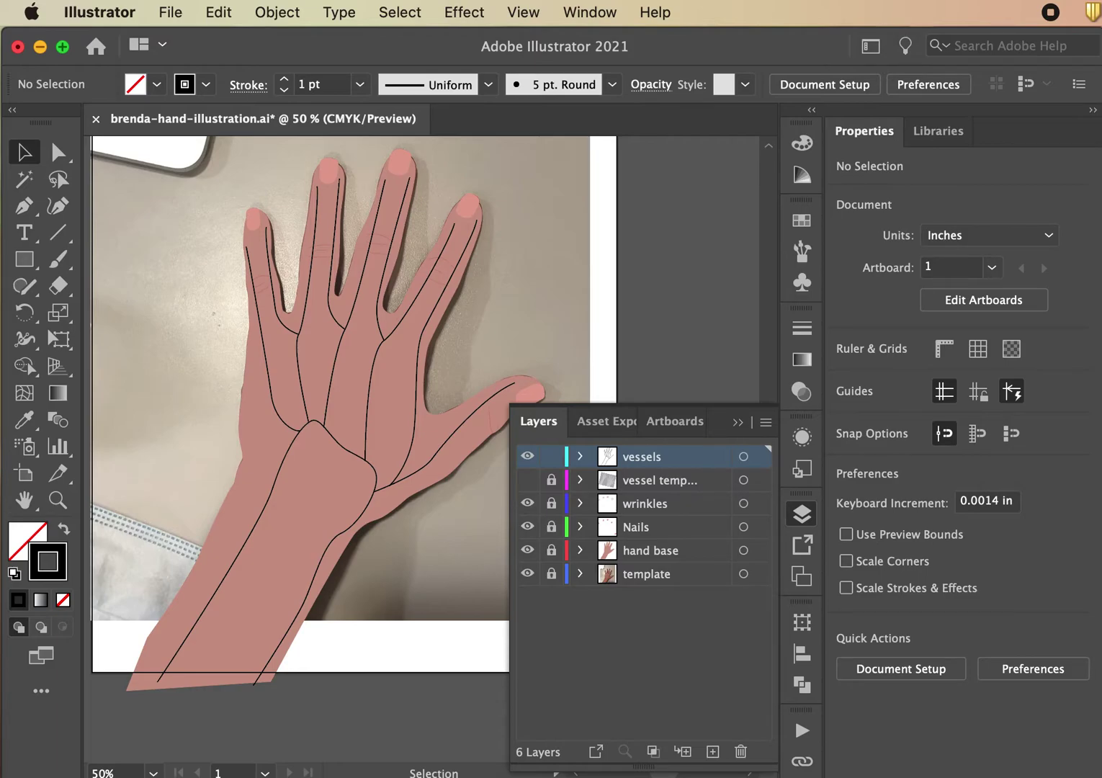
left_click(58, 153)
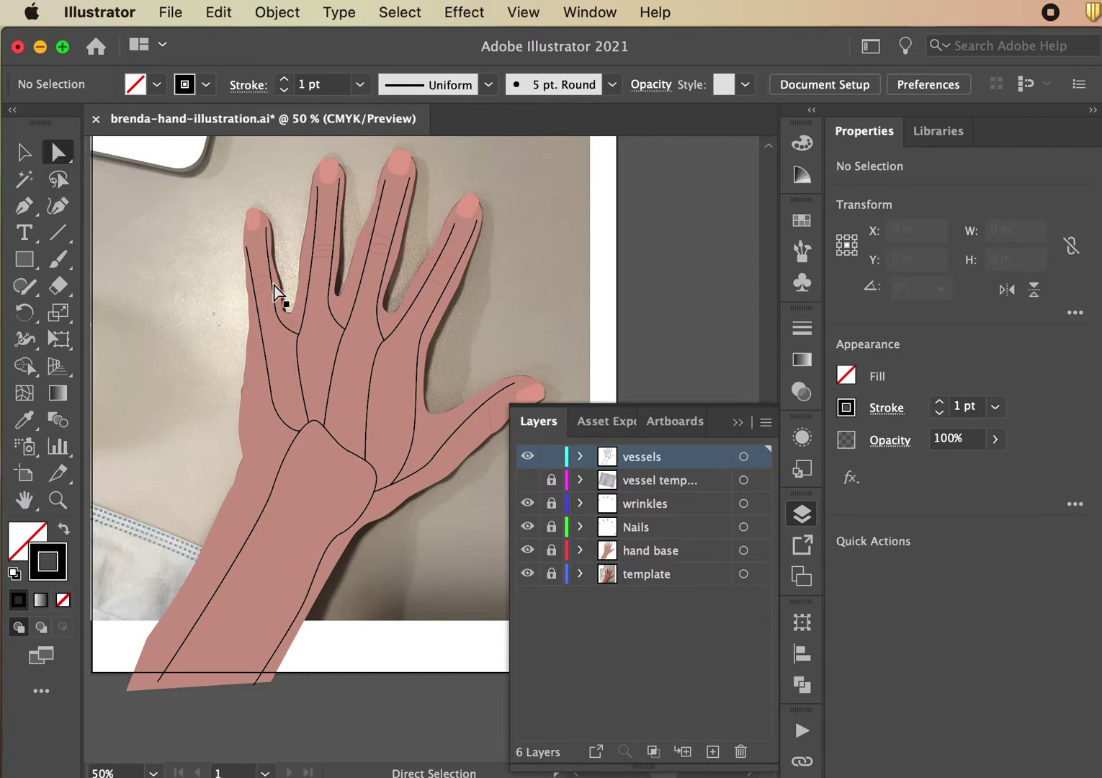
left_click(260, 330)
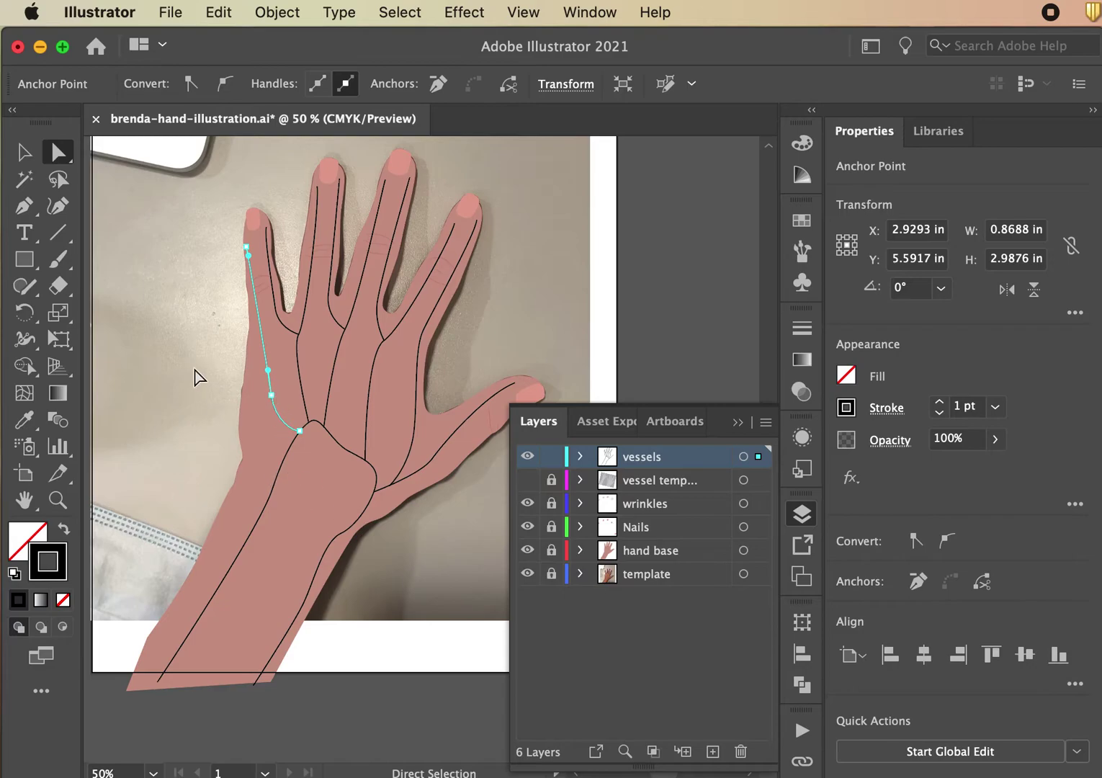
left_click(182, 340)
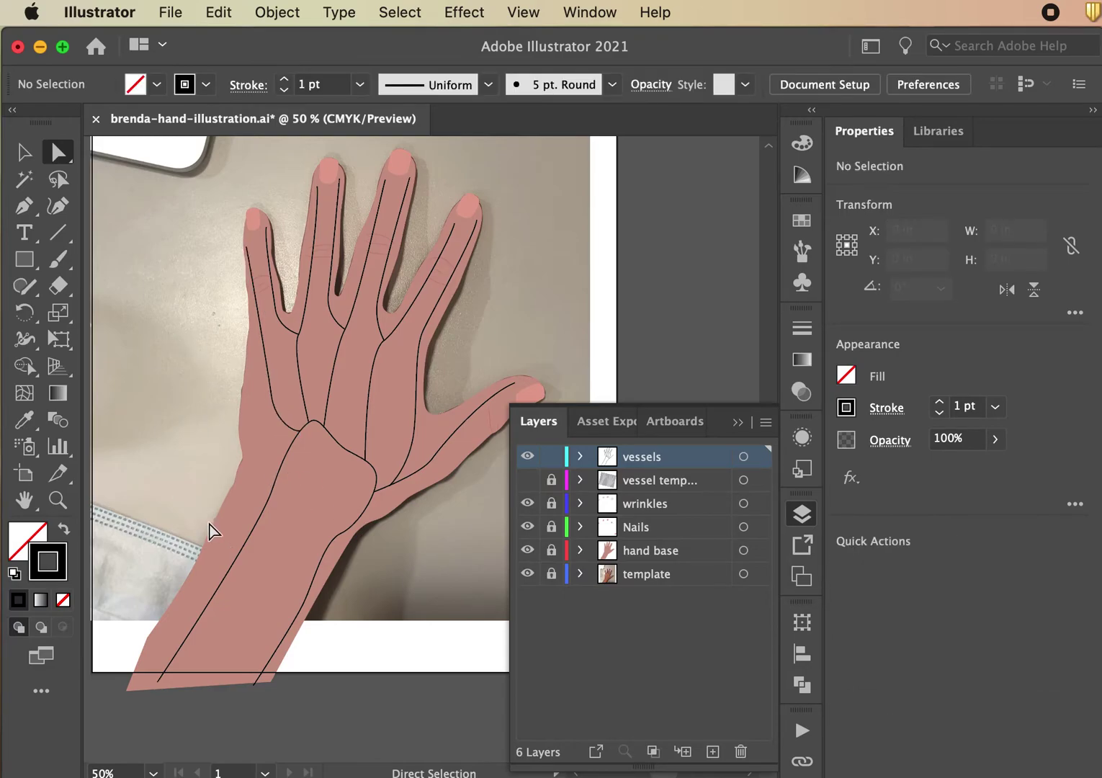
Step: Pan and zoom around the fingertips and wrist to review the traced lines
key("super")
key("super+equal")
key("space")
left_click_drag(294, 511, 327, 669)
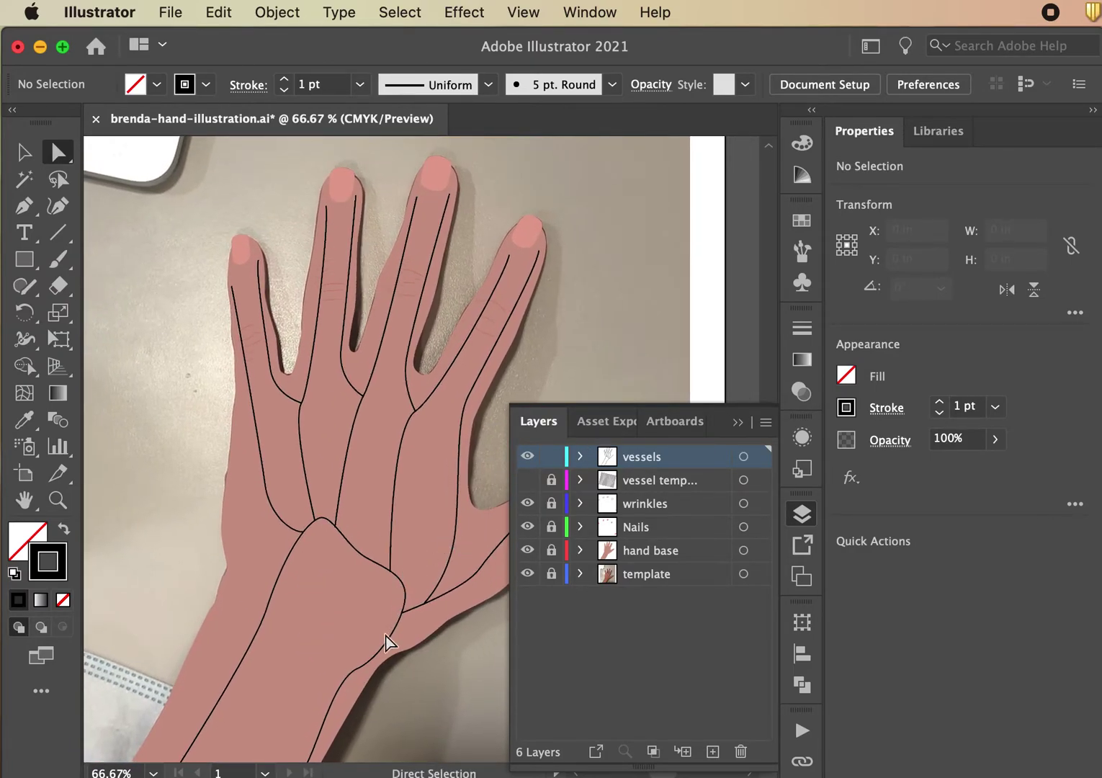
key("space")
left_click_drag(389, 630, 382, 551)
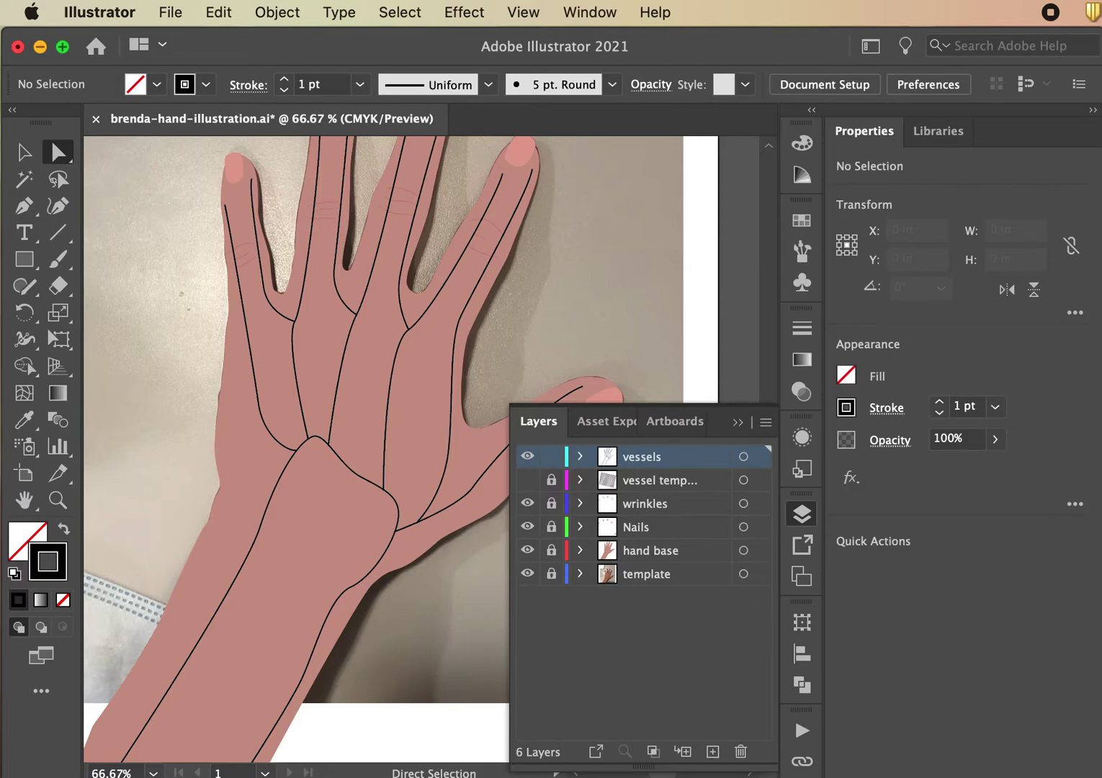
key("super+minus")
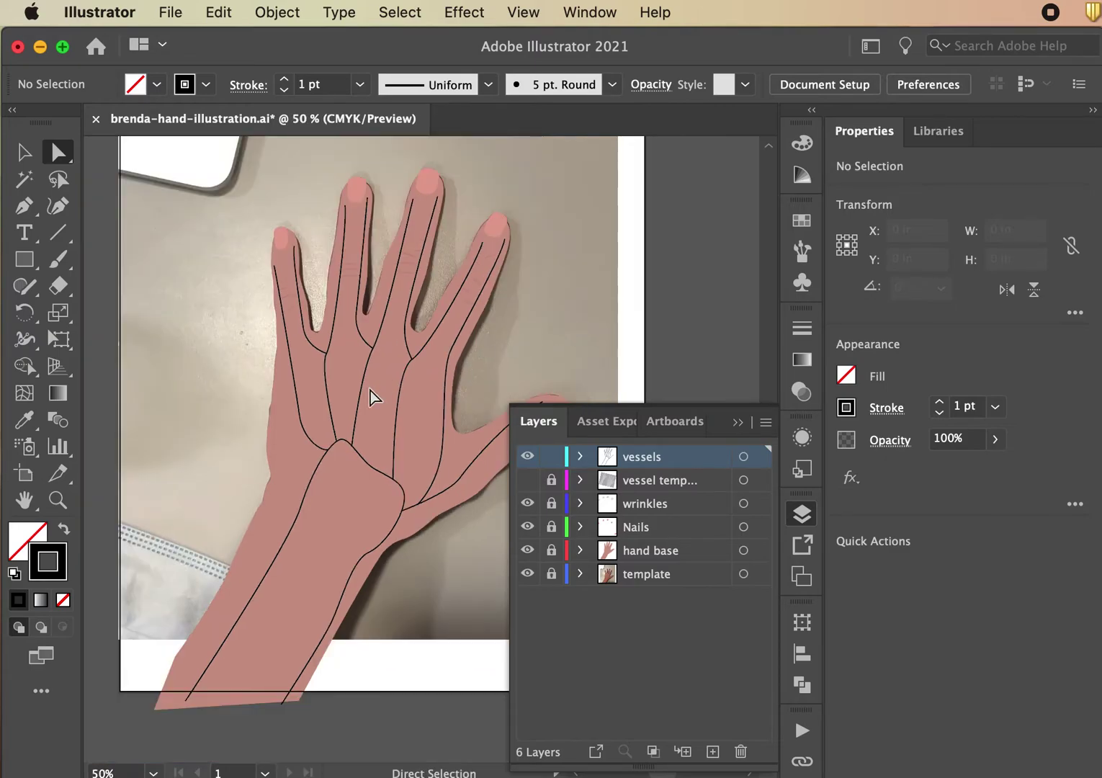
left_click(309, 494)
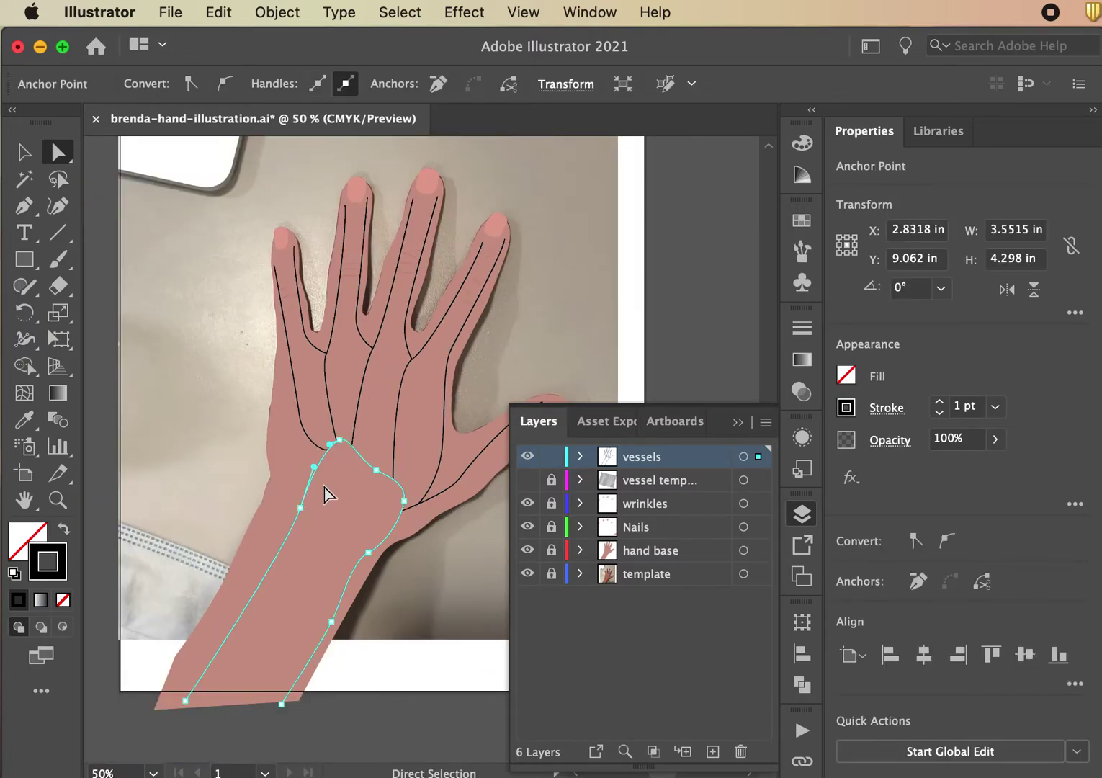
left_click_drag(231, 470, 160, 391)
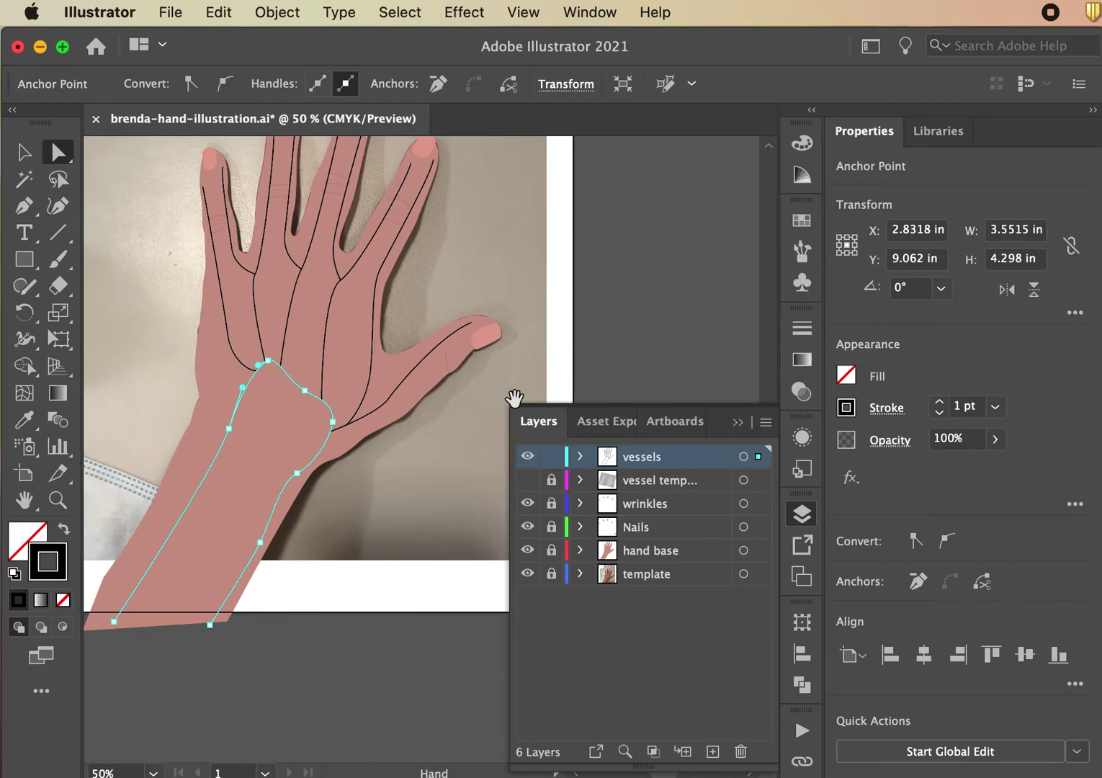
left_click_drag(455, 461, 455, 561)
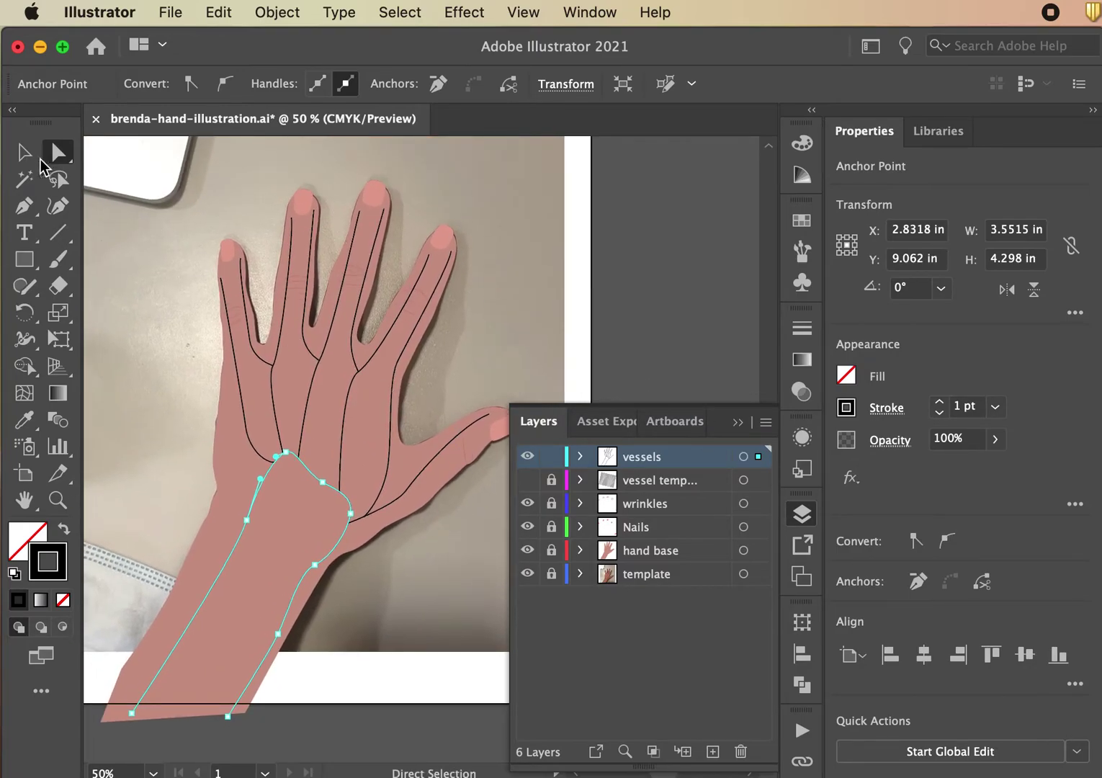
left_click(24, 152)
Step: Marquee-select every vessel path and set their stroke weight to 5 pt
left_click(163, 301)
left_click_drag(165, 304, 429, 680)
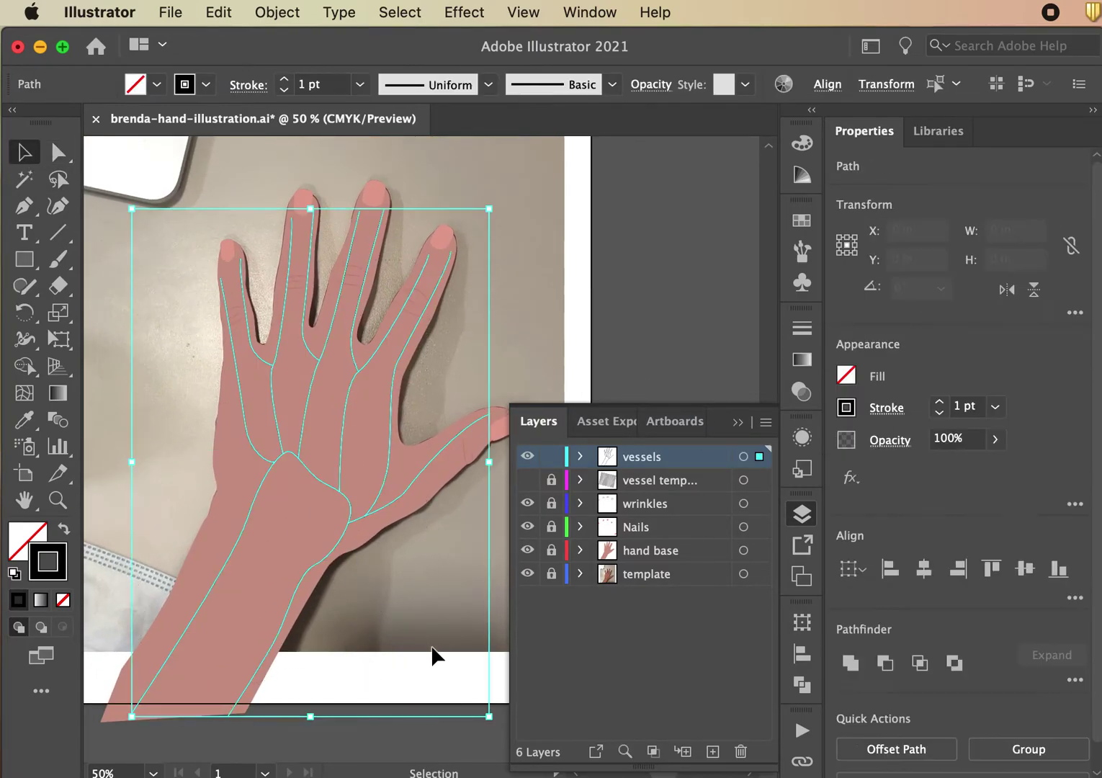
left_click(284, 79)
left_click(285, 79)
left_click(285, 79)
left_click(284, 79)
left_click(284, 79)
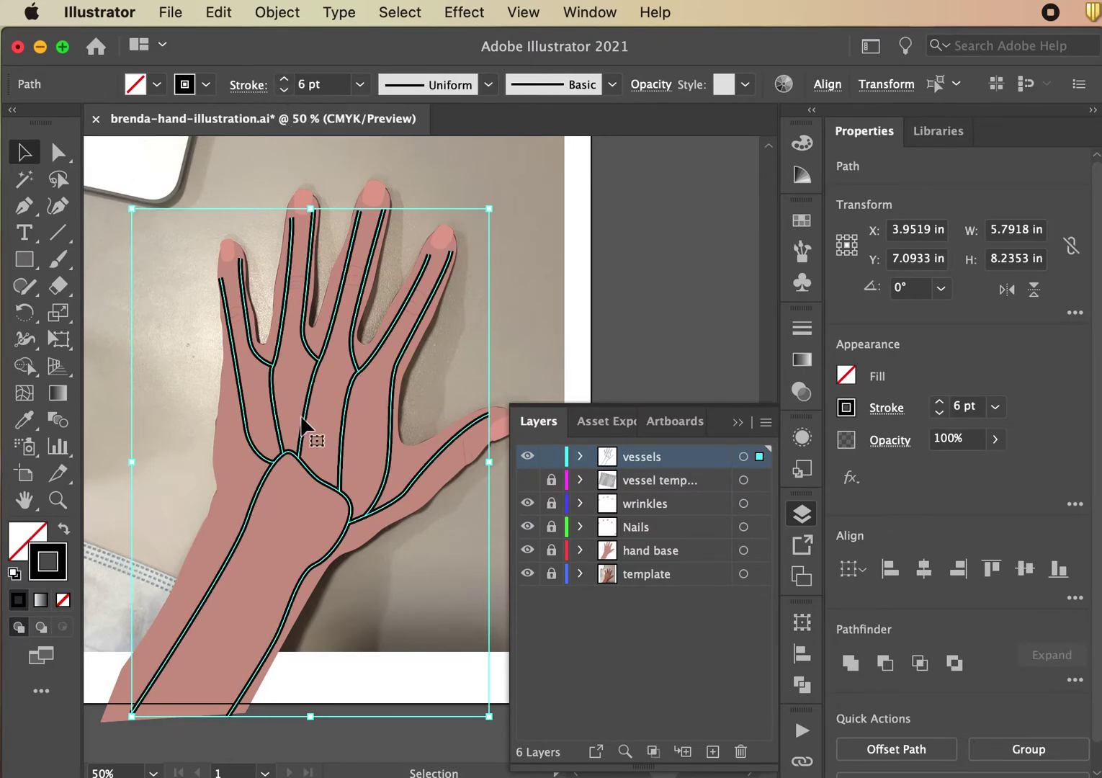
left_click(284, 91)
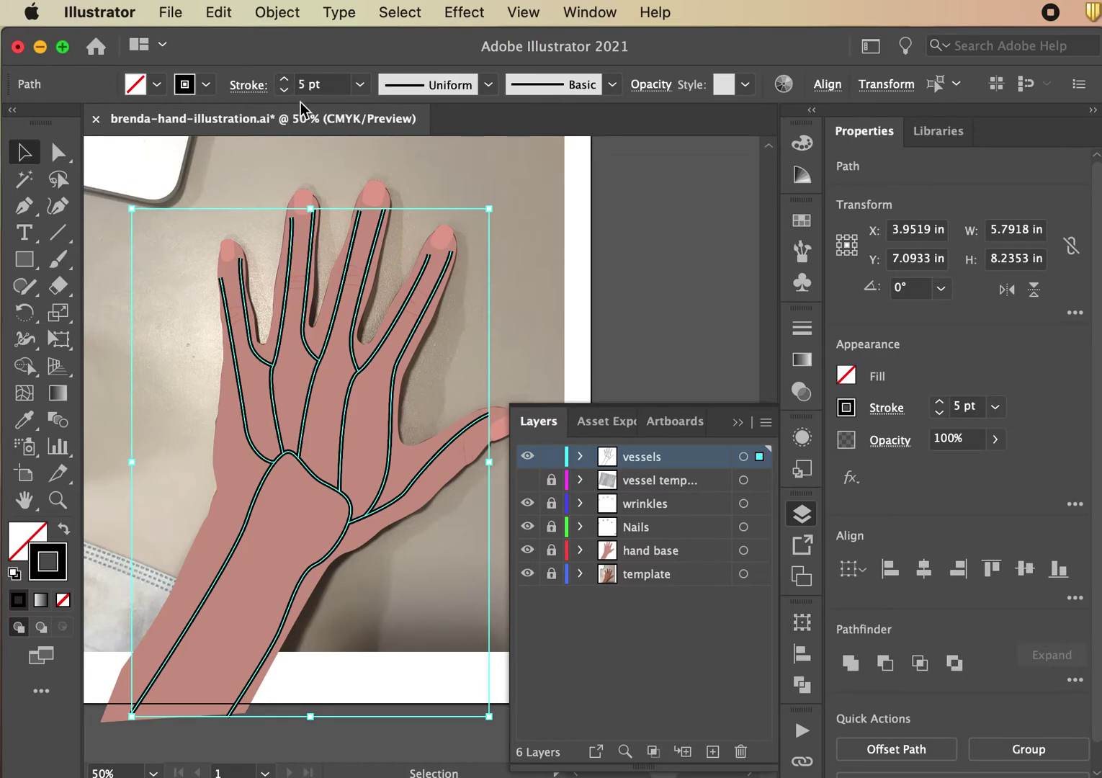
left_click(284, 90)
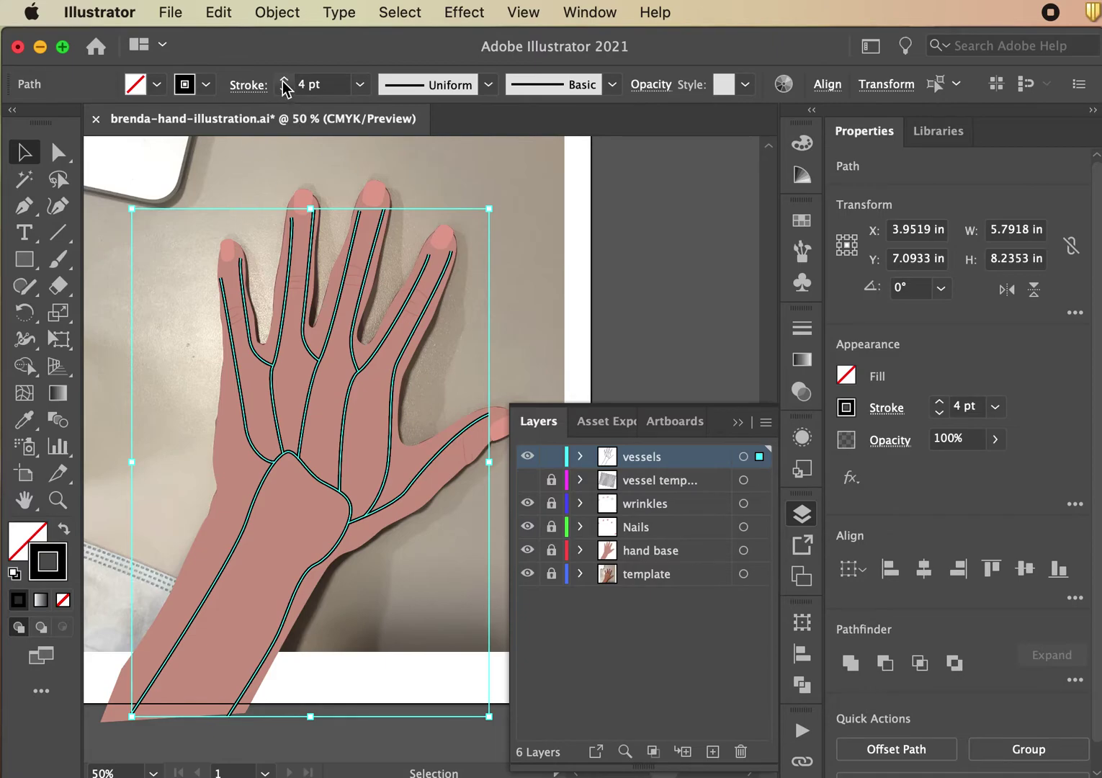
left_click(285, 79)
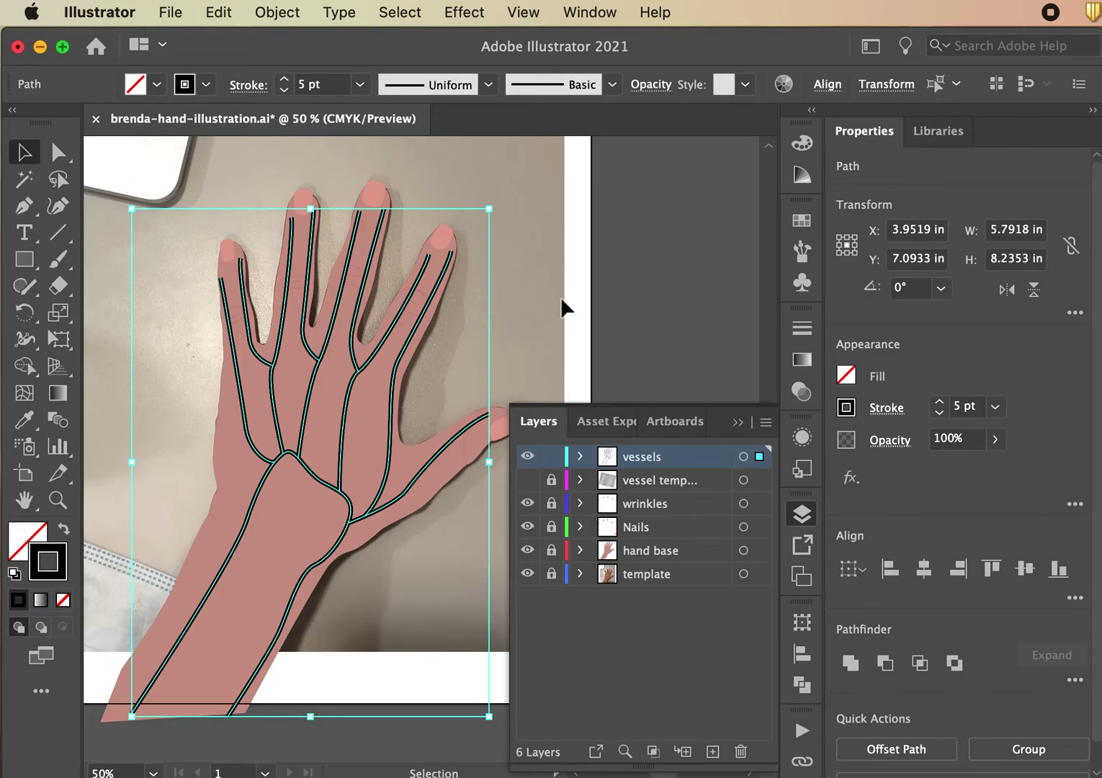
left_click(590, 295)
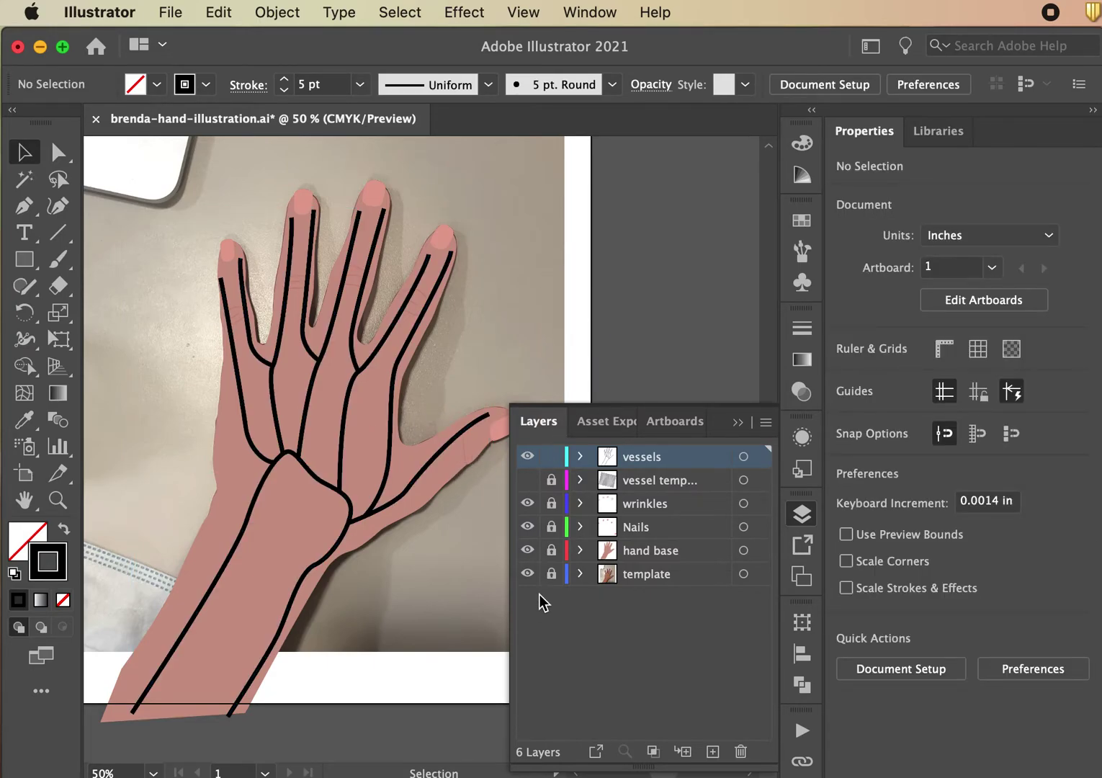
Step: Hide the hand photo template and thicken the wrist vessel's stroke to 9 pt
left_click(537, 566)
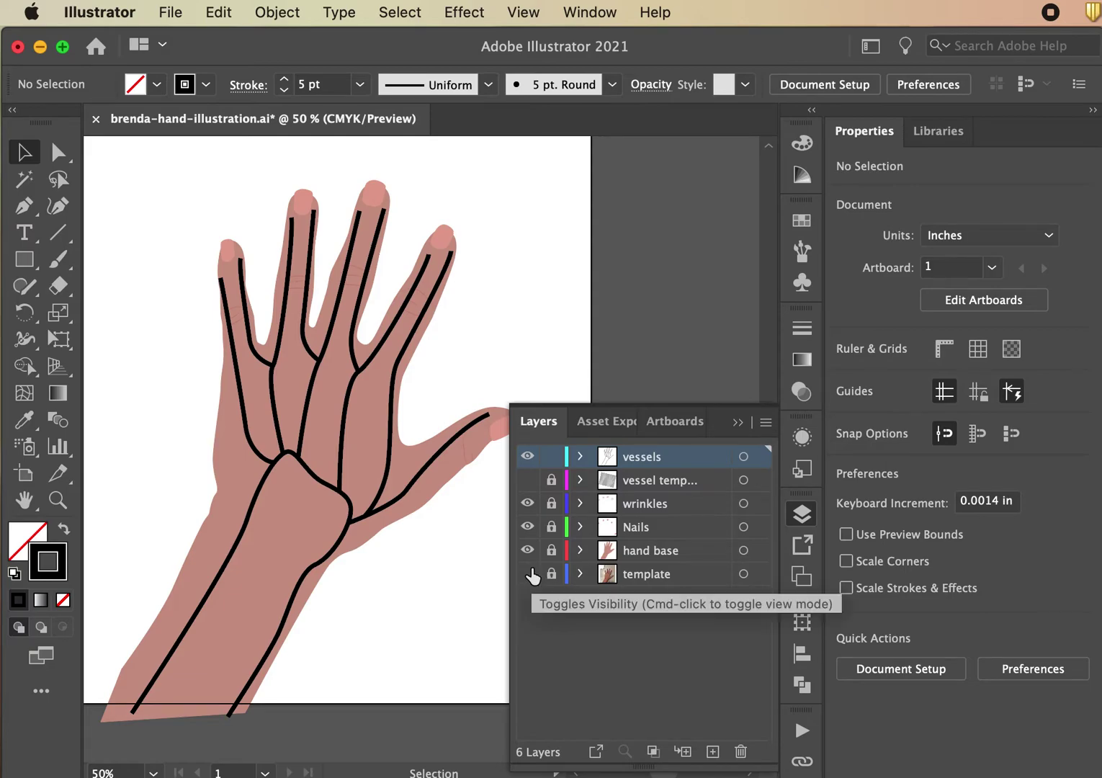
left_click(251, 504)
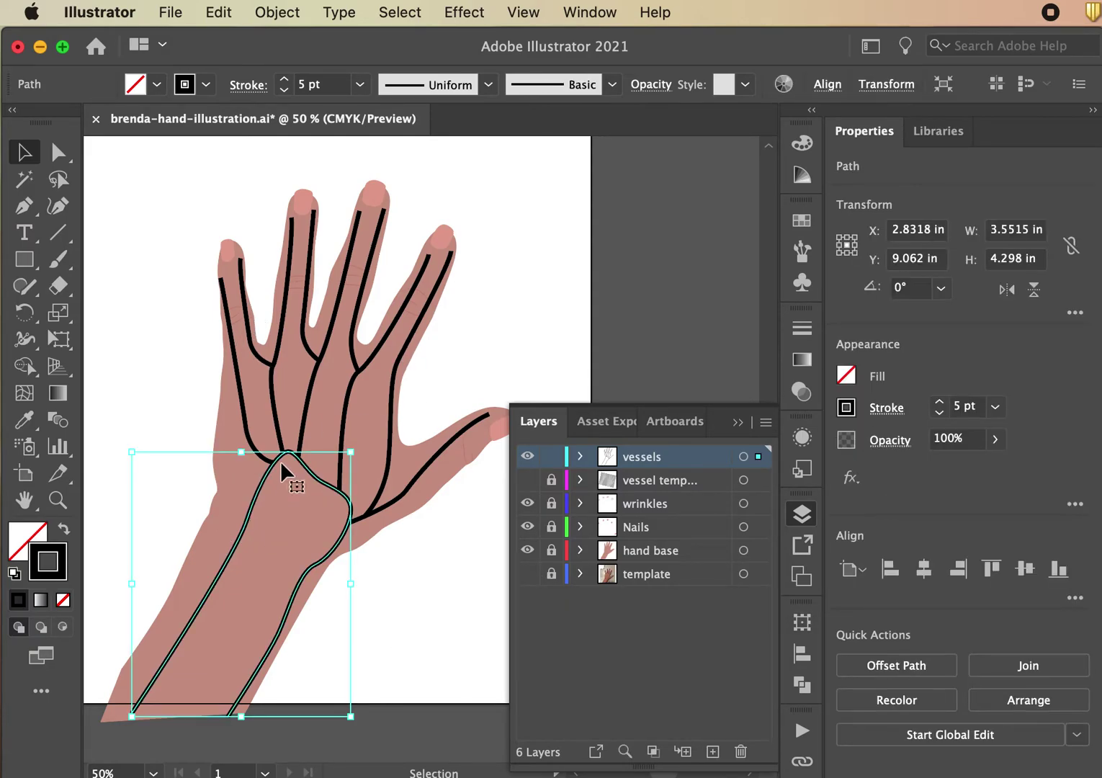
left_click(284, 78)
left_click(284, 79)
left_click(284, 79)
left_click(285, 78)
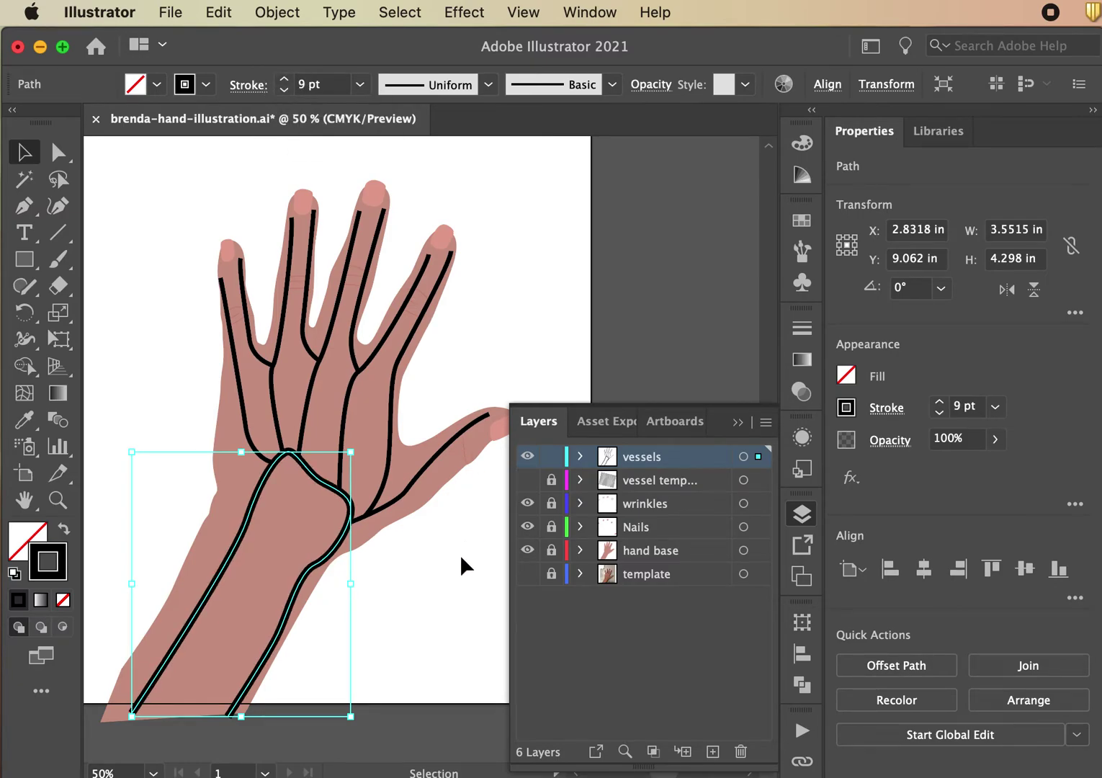
left_click(468, 587)
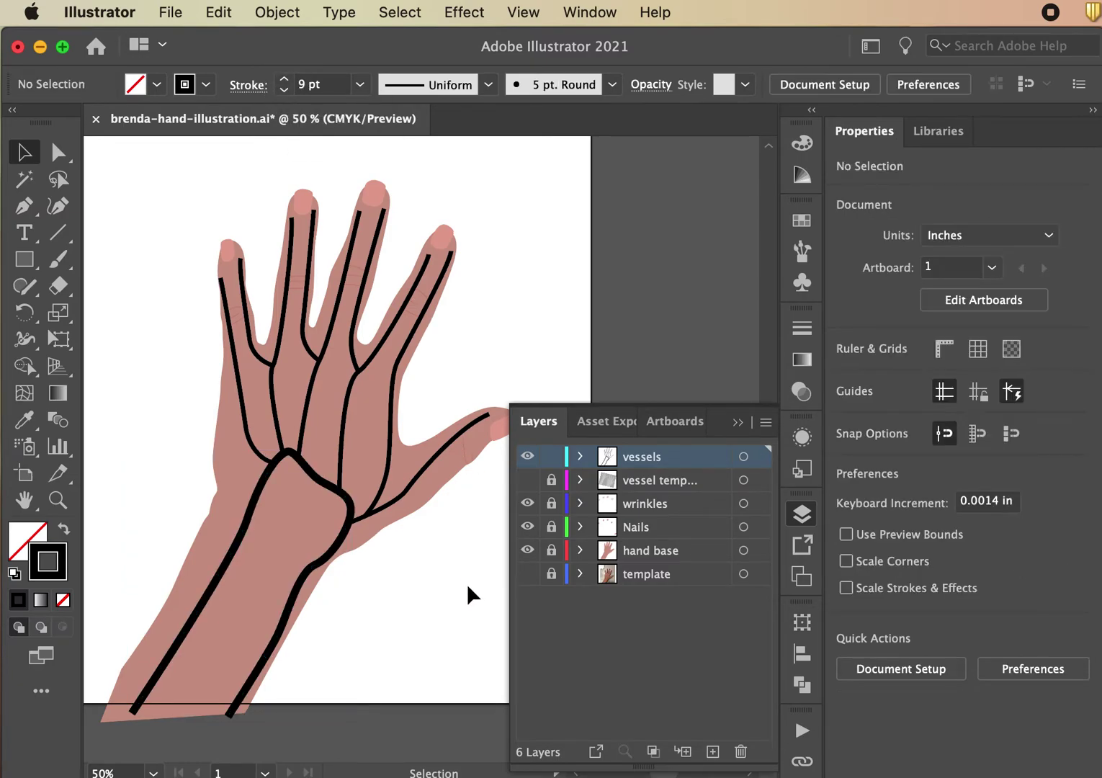
Step: Show the vessel lines with the template hidden, then marquee-select all vessel paths
left_click(527, 480)
left_click(527, 456)
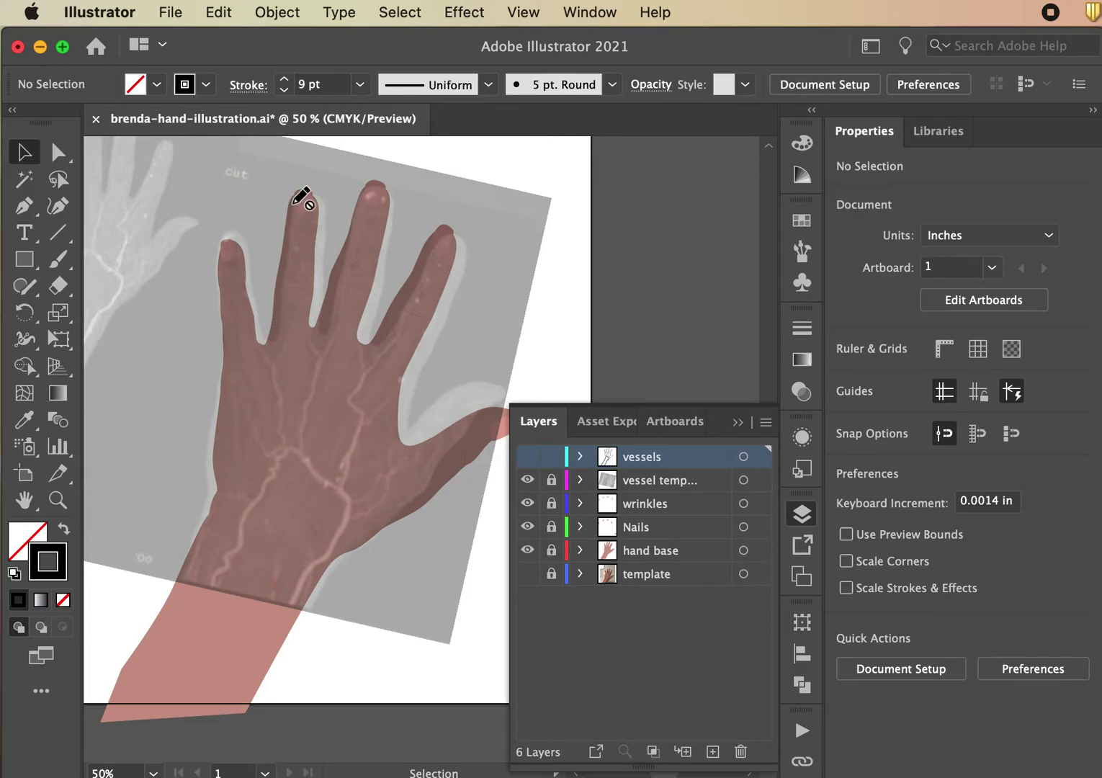
left_click(527, 455)
left_click(528, 480)
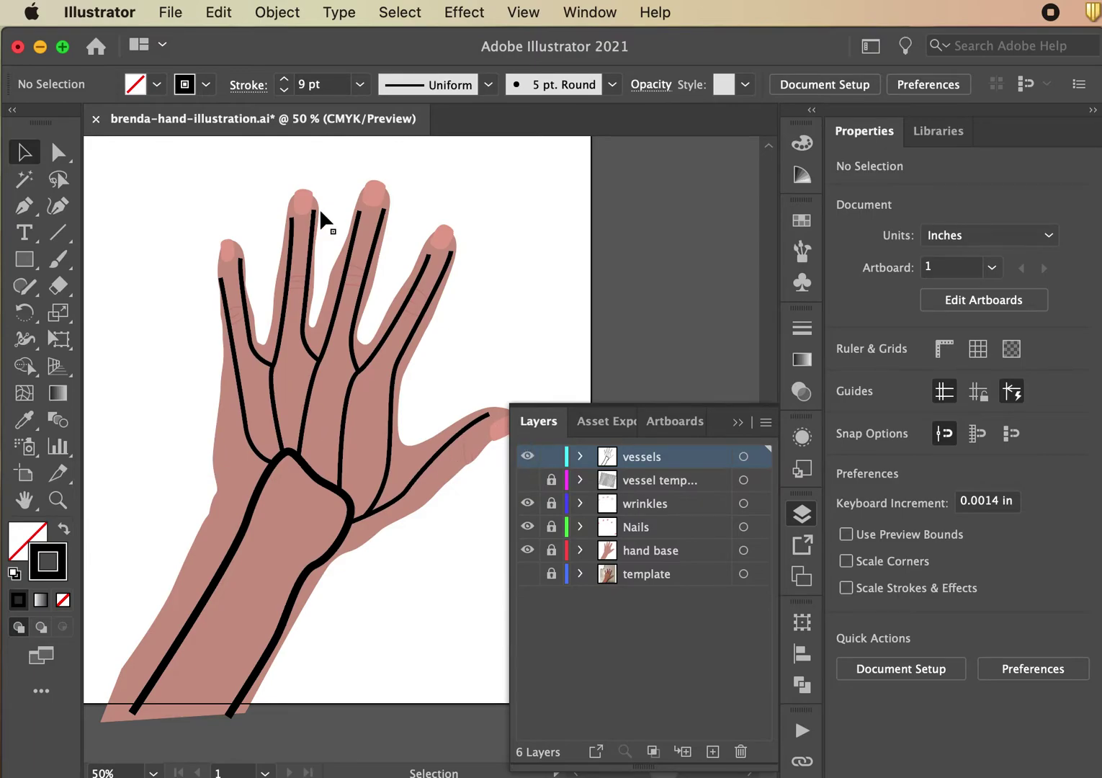
left_click(135, 201)
left_click_drag(416, 650, 467, 598)
left_click_drag(150, 253, 448, 646)
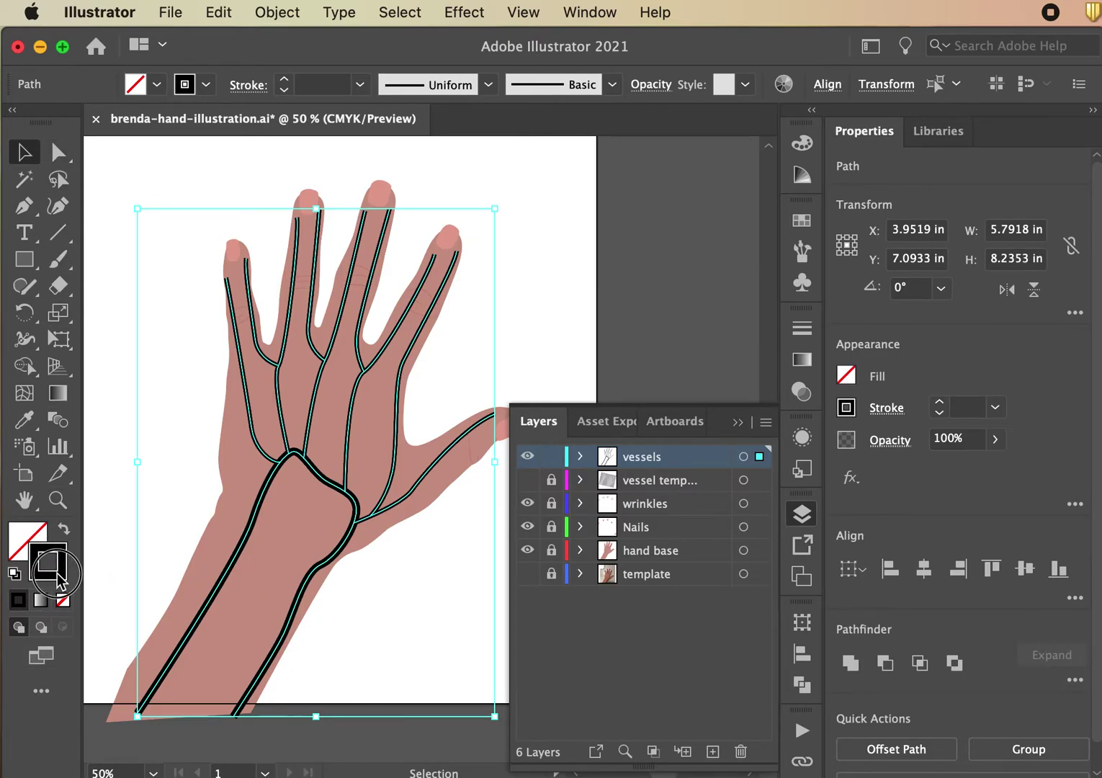
Step: Change the selected vessel strokes to a dark red and lock the template layer
double_click(46, 559)
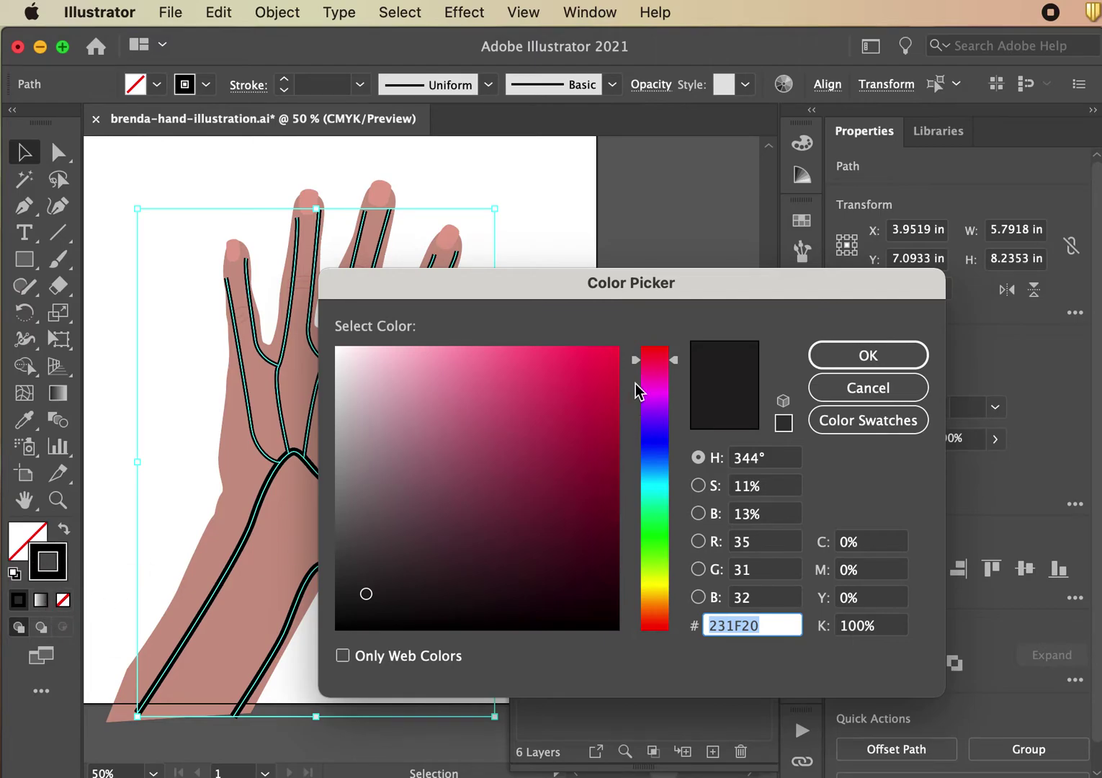
left_click_drag(636, 369, 639, 328)
mouse_move(585, 429)
left_mouse_down()
mouse_move(581, 446)
mouse_move(589, 433)
mouse_move(597, 446)
mouse_move(593, 471)
left_mouse_up()
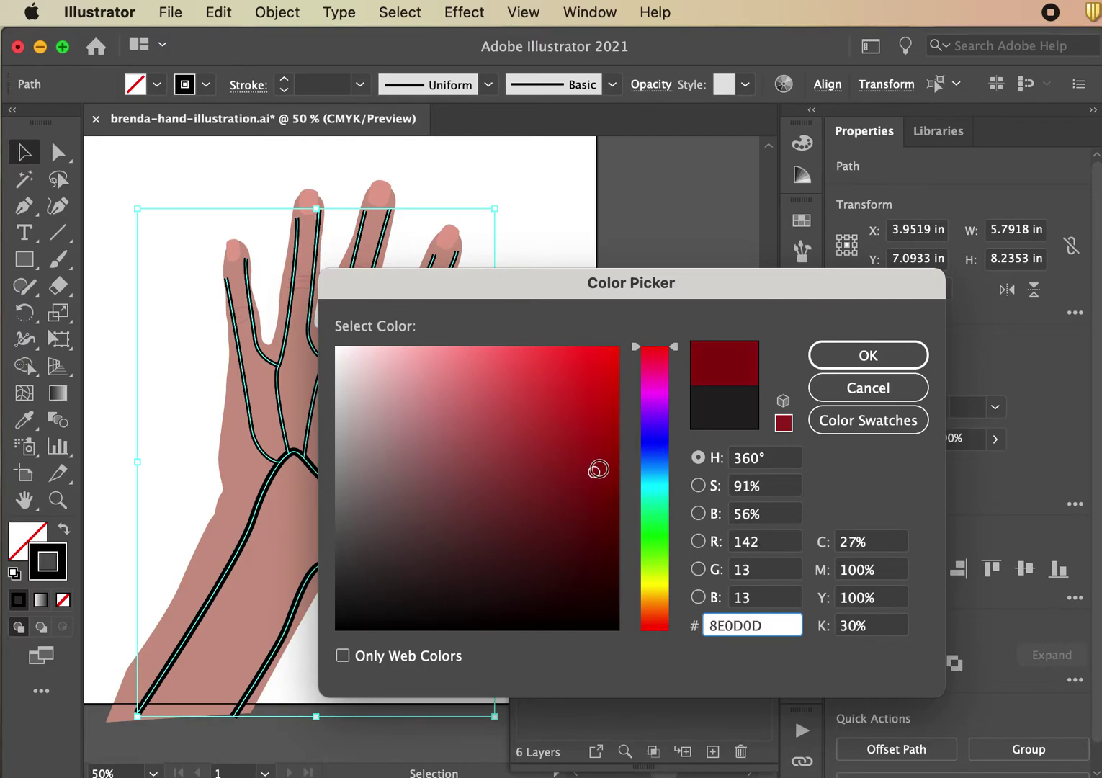
mouse_move(593, 561)
left_mouse_down()
mouse_move(613, 577)
mouse_move(578, 556)
mouse_move(443, 534)
mouse_move(594, 482)
mouse_move(622, 477)
mouse_move(620, 492)
mouse_move(646, 491)
left_mouse_up()
left_click(867, 356)
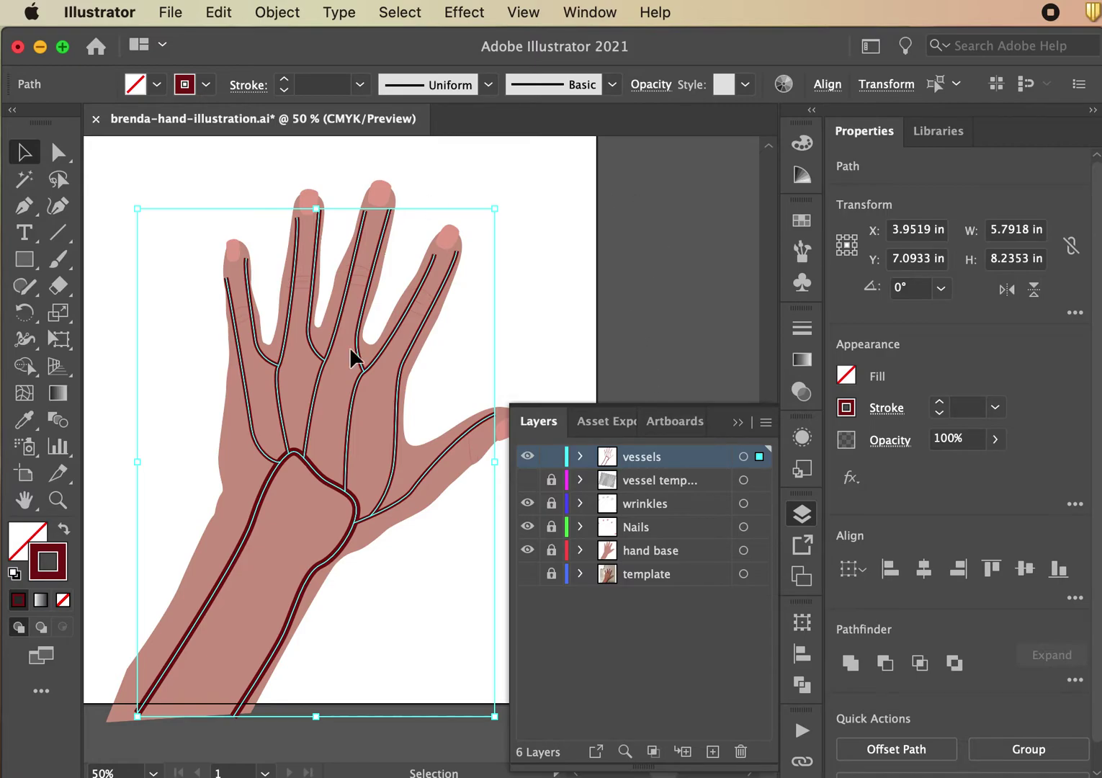
left_click(552, 574)
Step: Copy the dark red vessel paths and Paste in Front (Cmd+F) over the originals
key("a")
key("v")
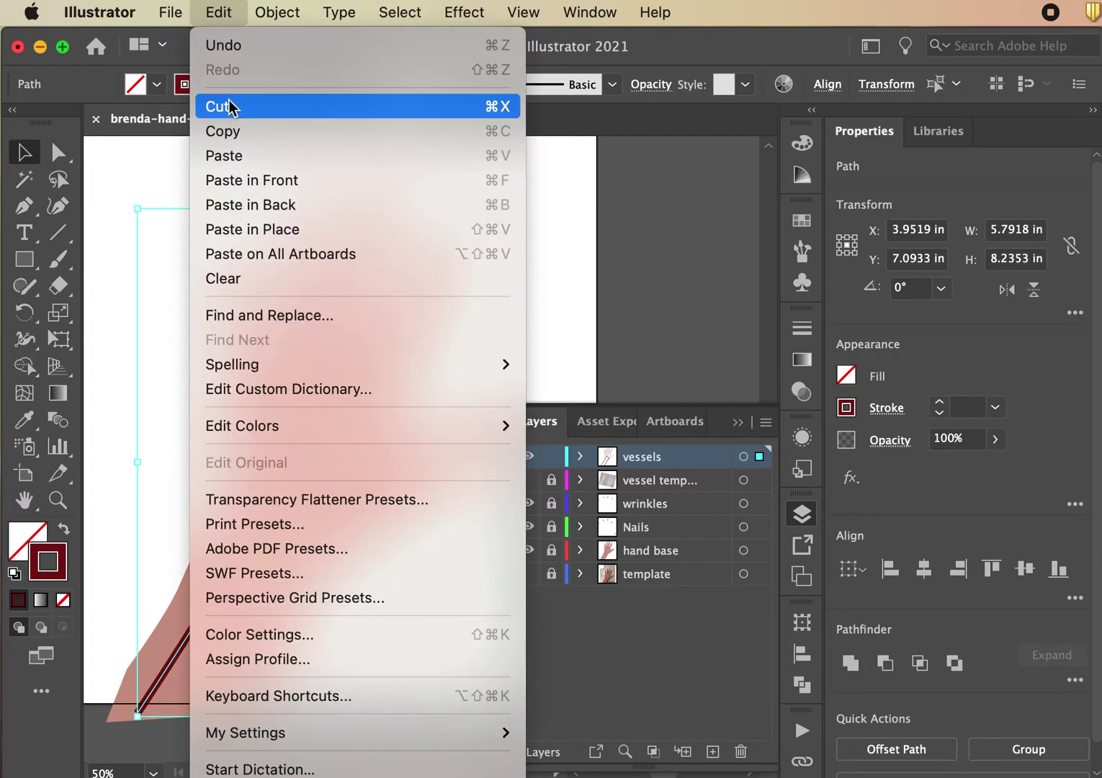
left_click(232, 13)
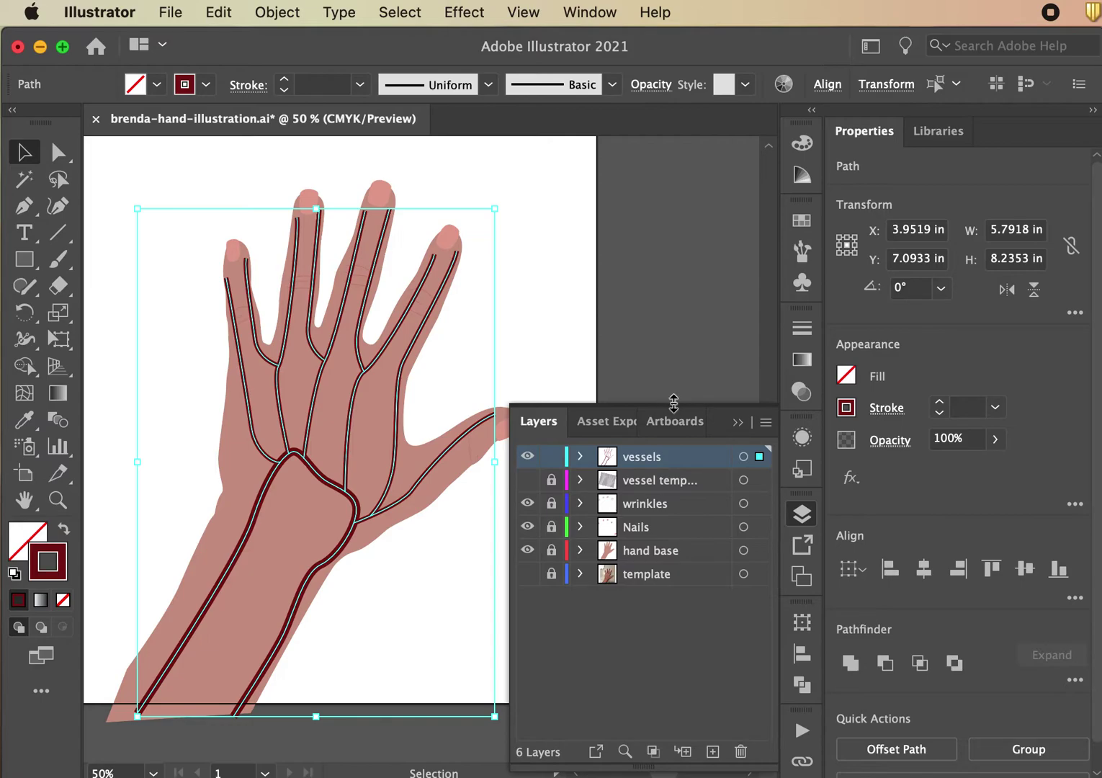
key("a")
key("super")
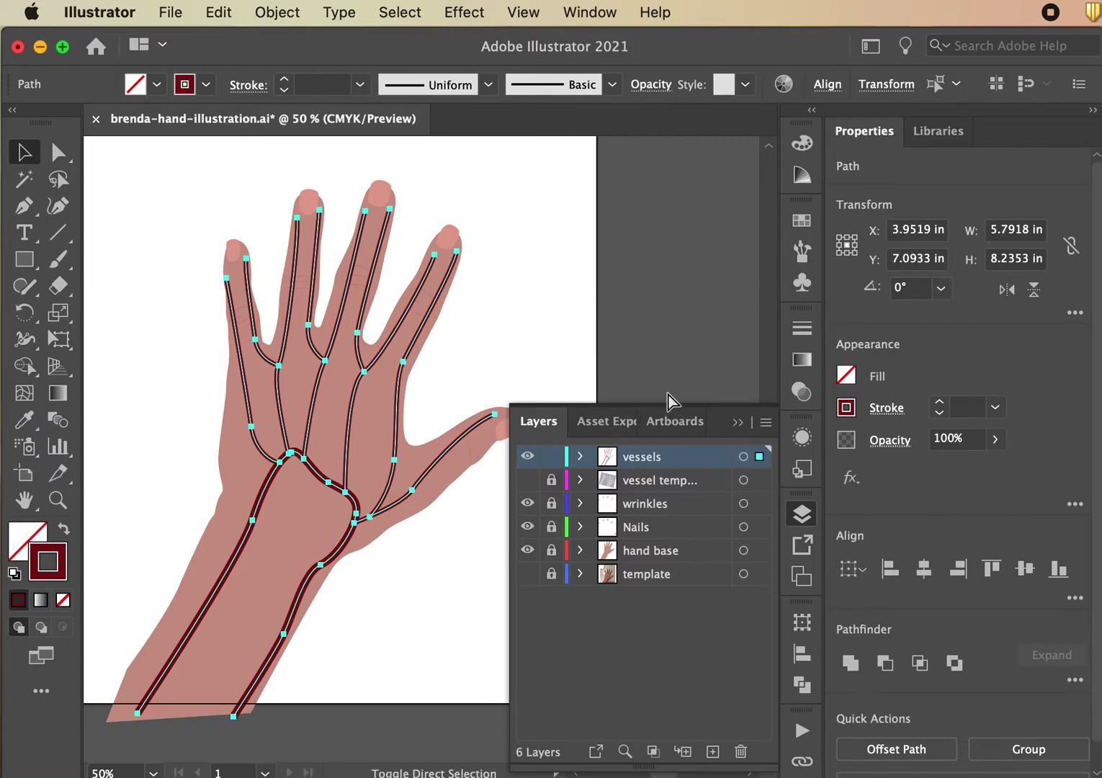
key("v")
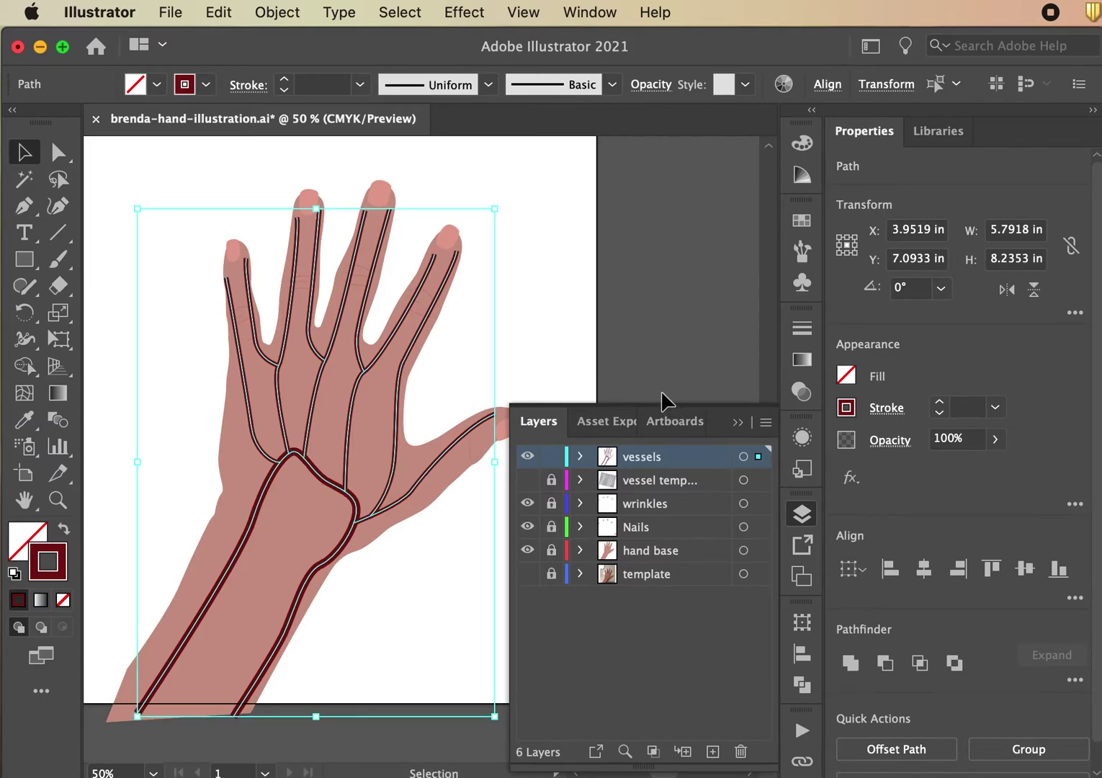
Step: Expand the vessels layer and recolour the pasted copy's stroke to bright red #DD0A0A
left_click(580, 455)
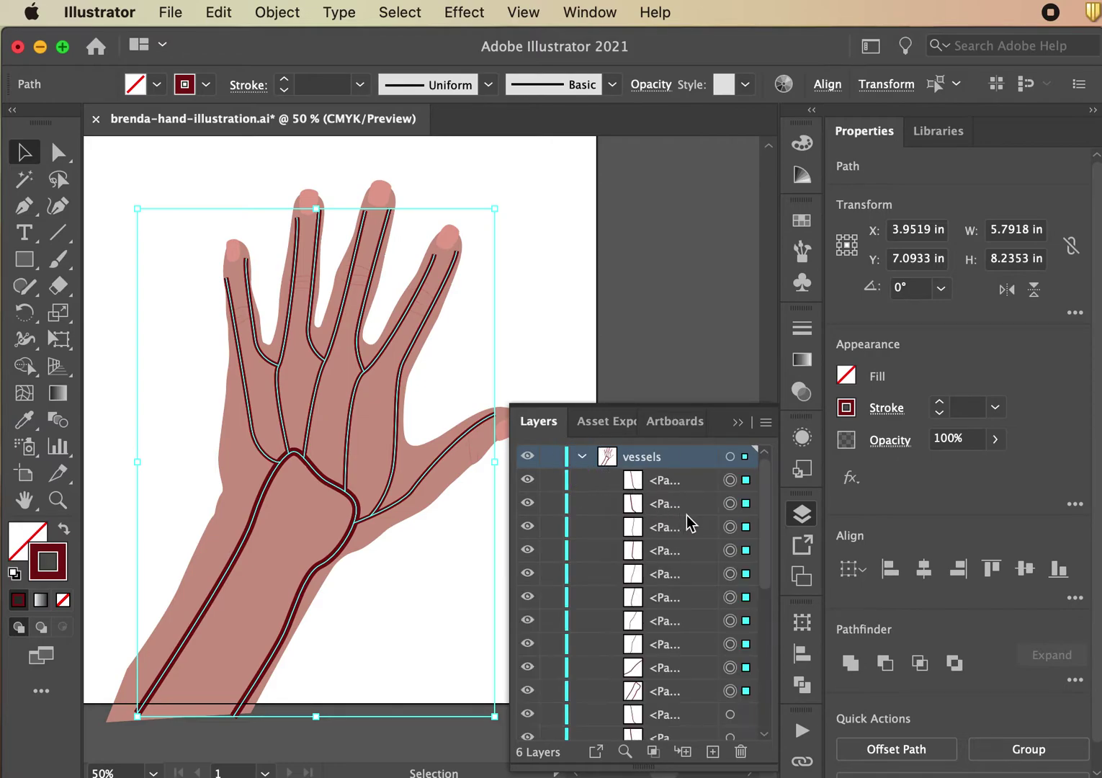
mouse_move(762, 543)
left_mouse_down()
mouse_move(772, 667)
mouse_move(784, 504)
mouse_move(770, 633)
mouse_move(769, 566)
left_mouse_up()
double_click(60, 569)
mouse_move(612, 403)
left_mouse_down()
mouse_move(623, 402)
mouse_move(622, 377)
mouse_move(488, 354)
mouse_move(547, 387)
mouse_move(608, 383)
left_mouse_up()
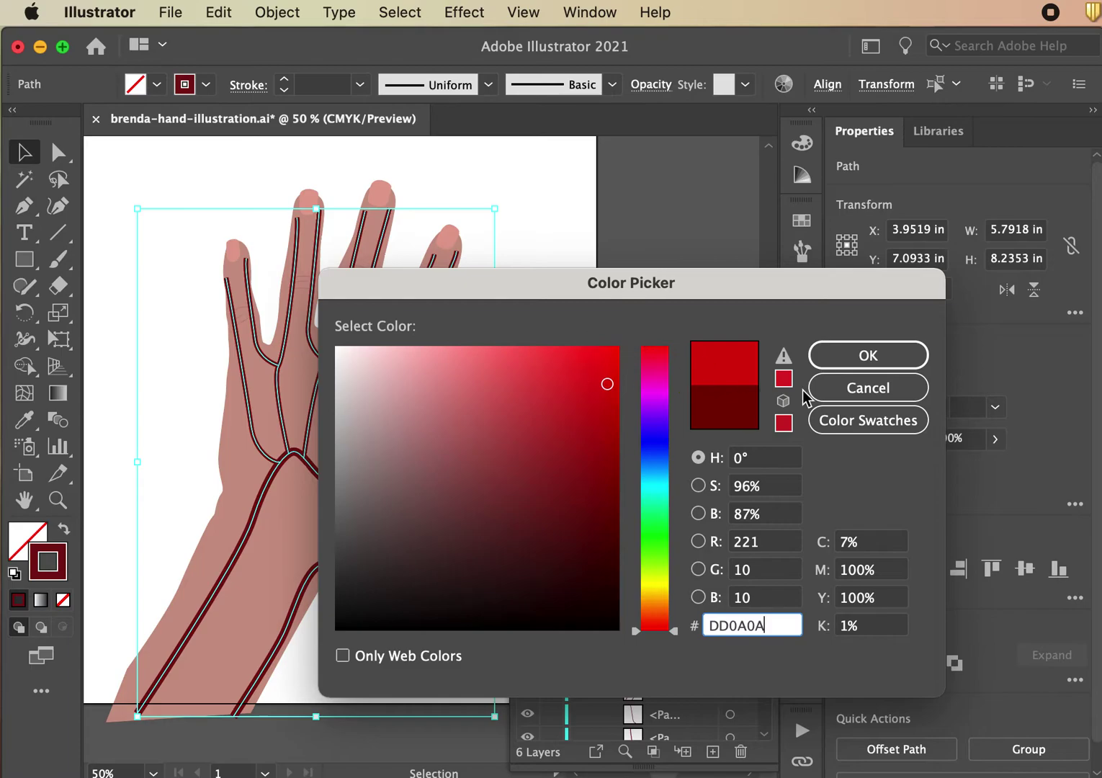
left_click(866, 364)
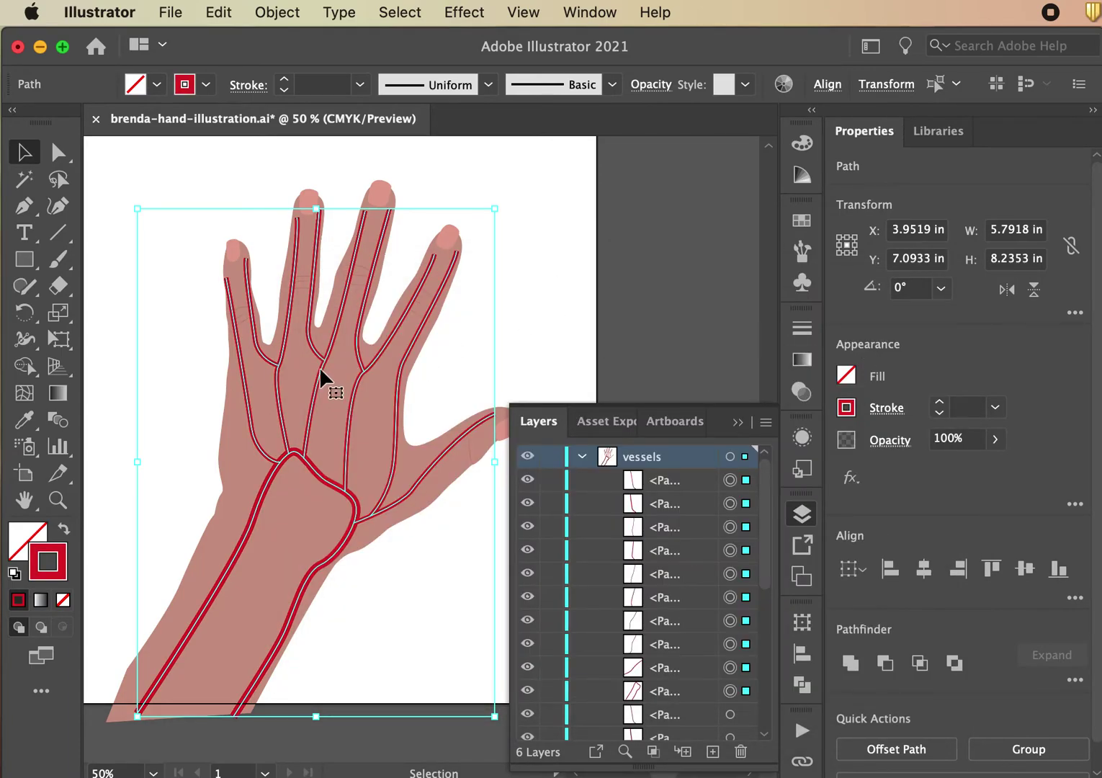
left_click_drag(315, 374, 481, 297)
Step: Set the bright red vessel copies' stroke weight to 1 pt
left_click(359, 85)
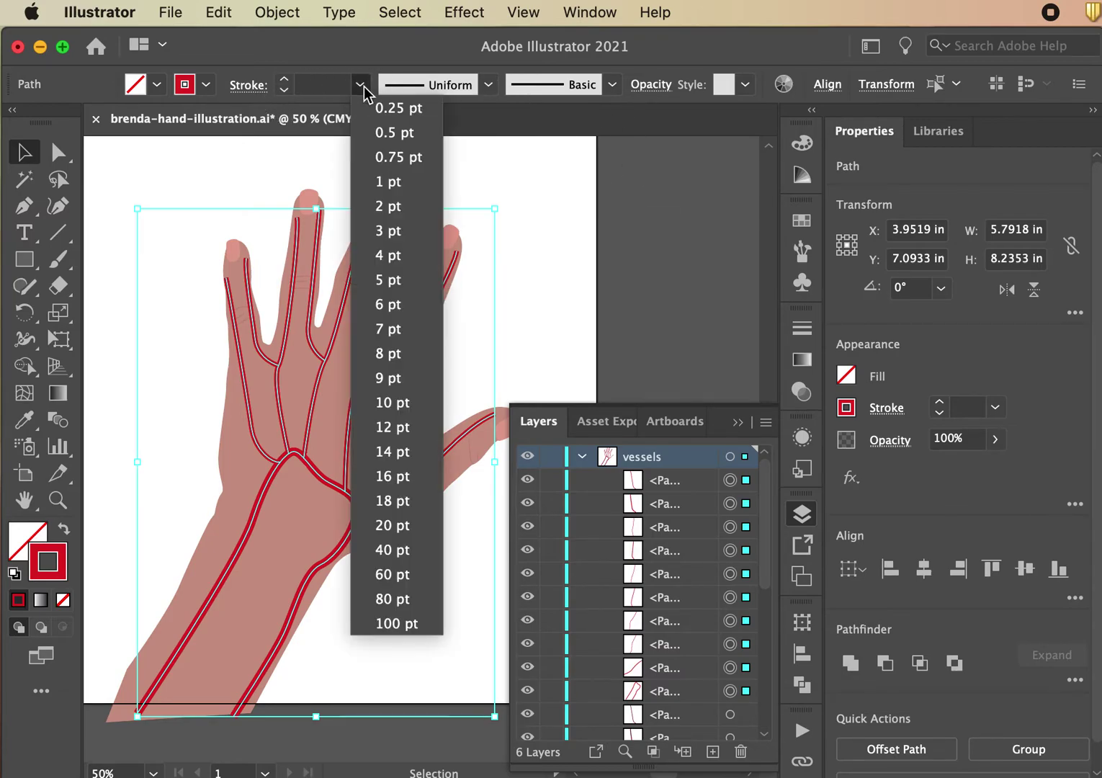
left_click(389, 182)
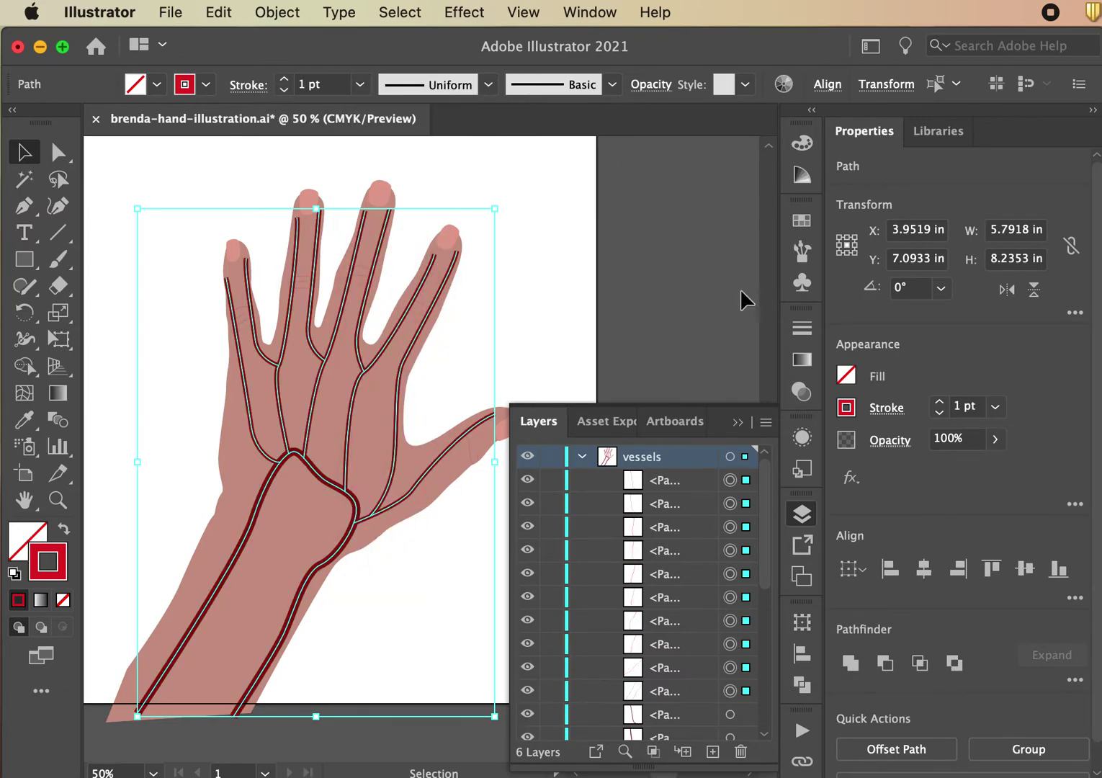
key("super+equal")
key("super+equal")
key("super+equal")
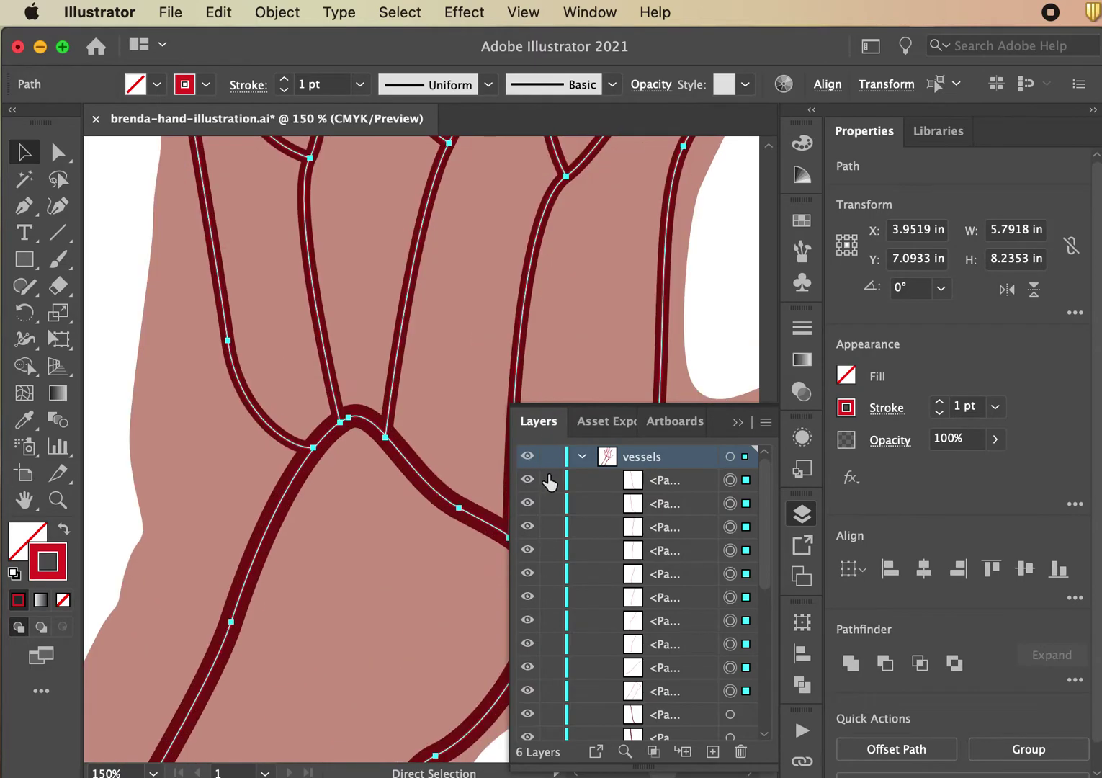
Step: Inspect the wrist vein's dark red and overlapping thin red paths up close, then zoom back out
scroll(691, 320, "down", 3)
scroll(691, 320, "right", 4)
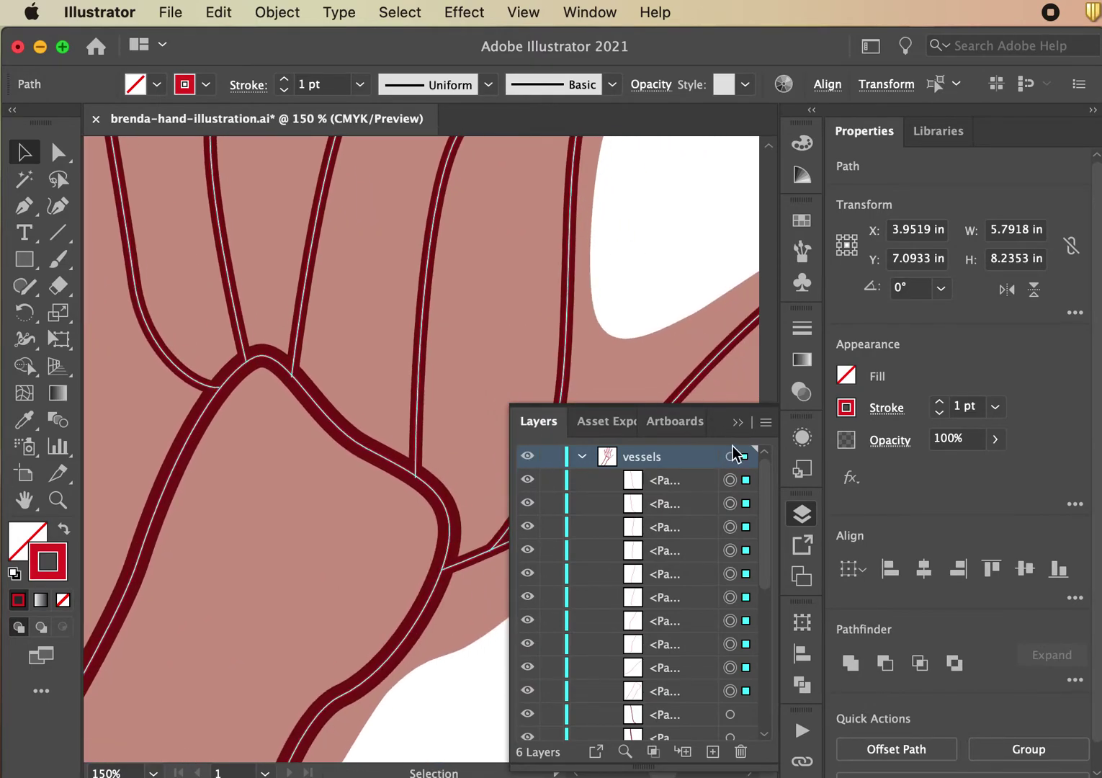
left_click(680, 582)
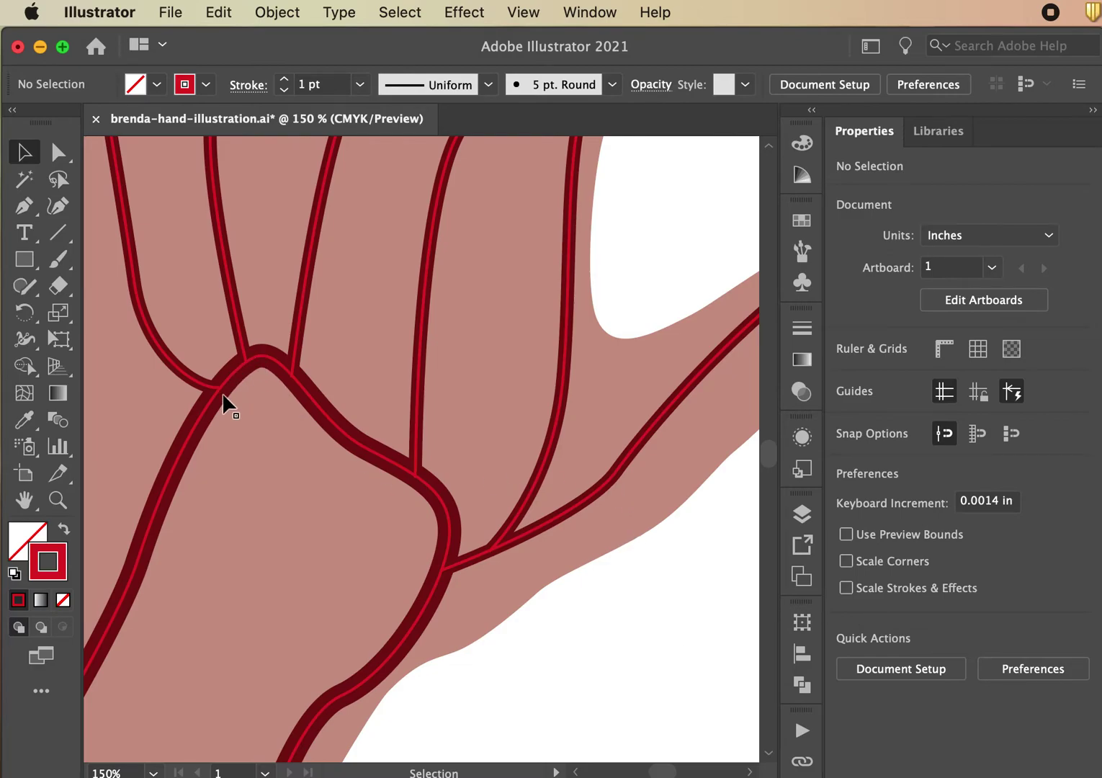
left_click(198, 432)
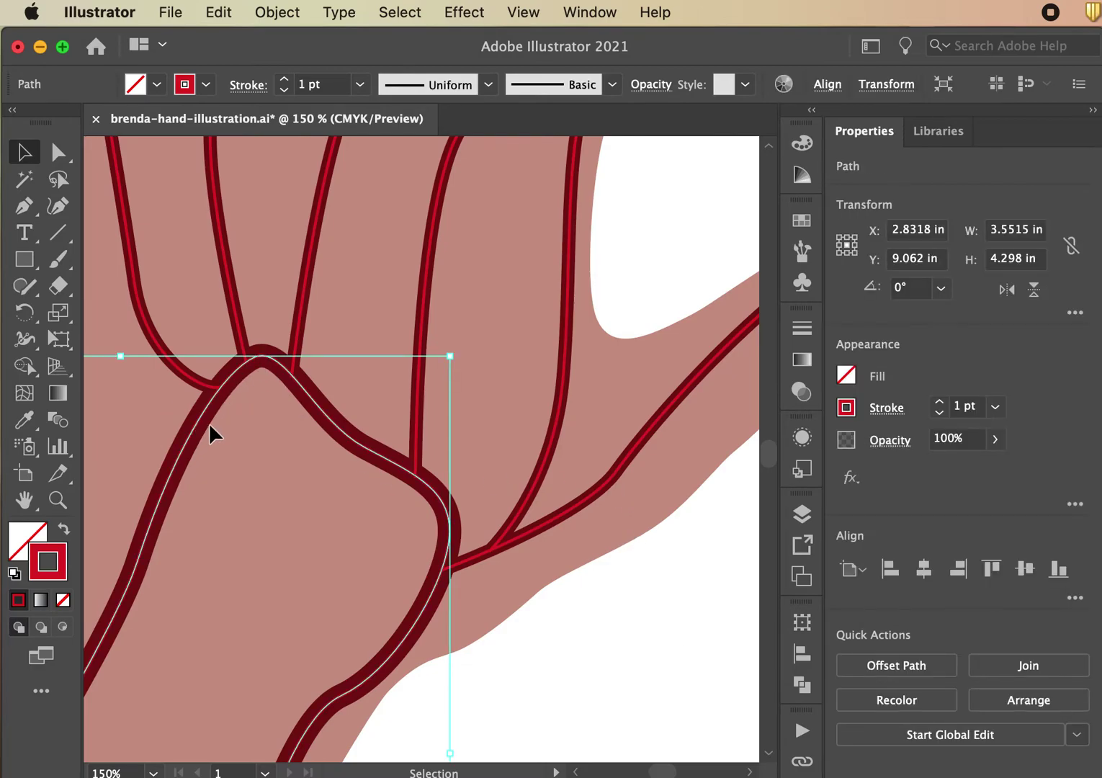
left_click(207, 422)
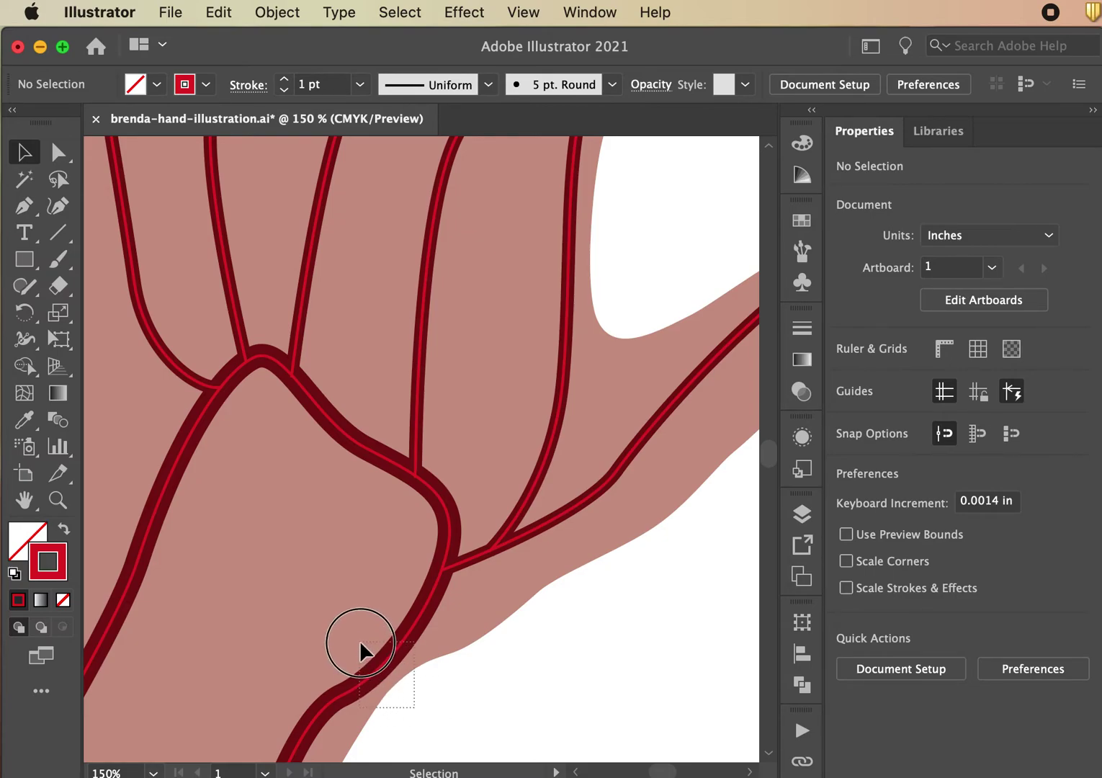
left_click(407, 653)
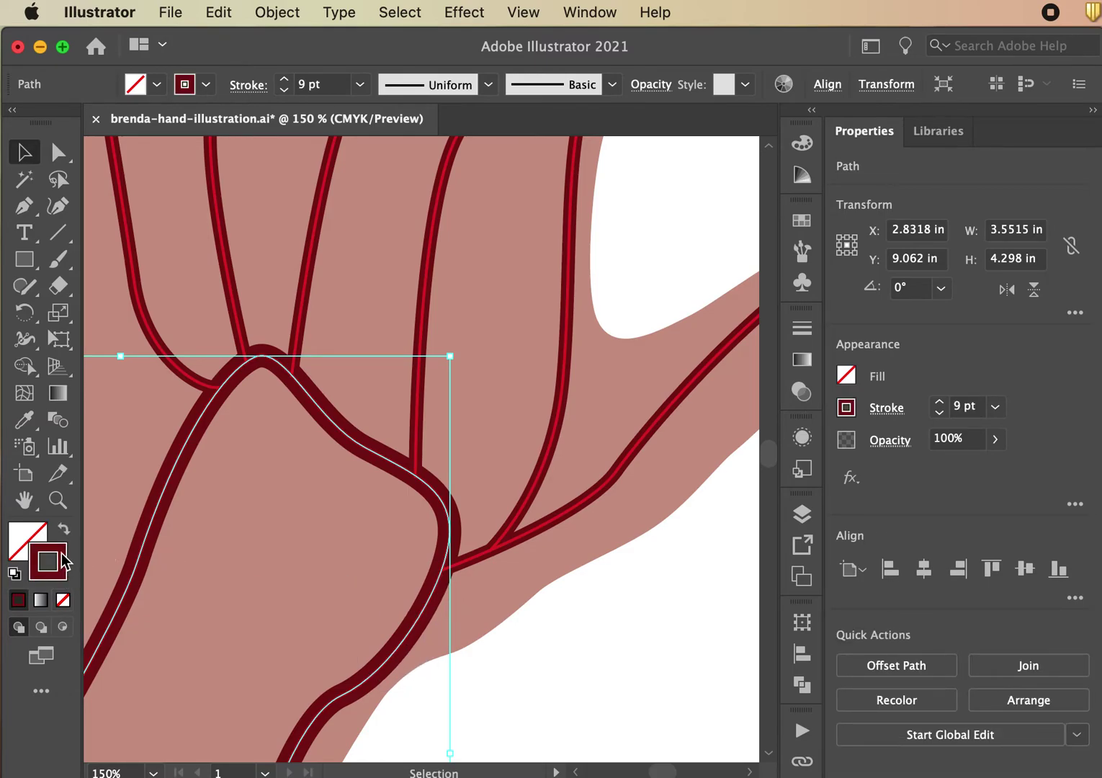
left_click(595, 669)
left_click(386, 661)
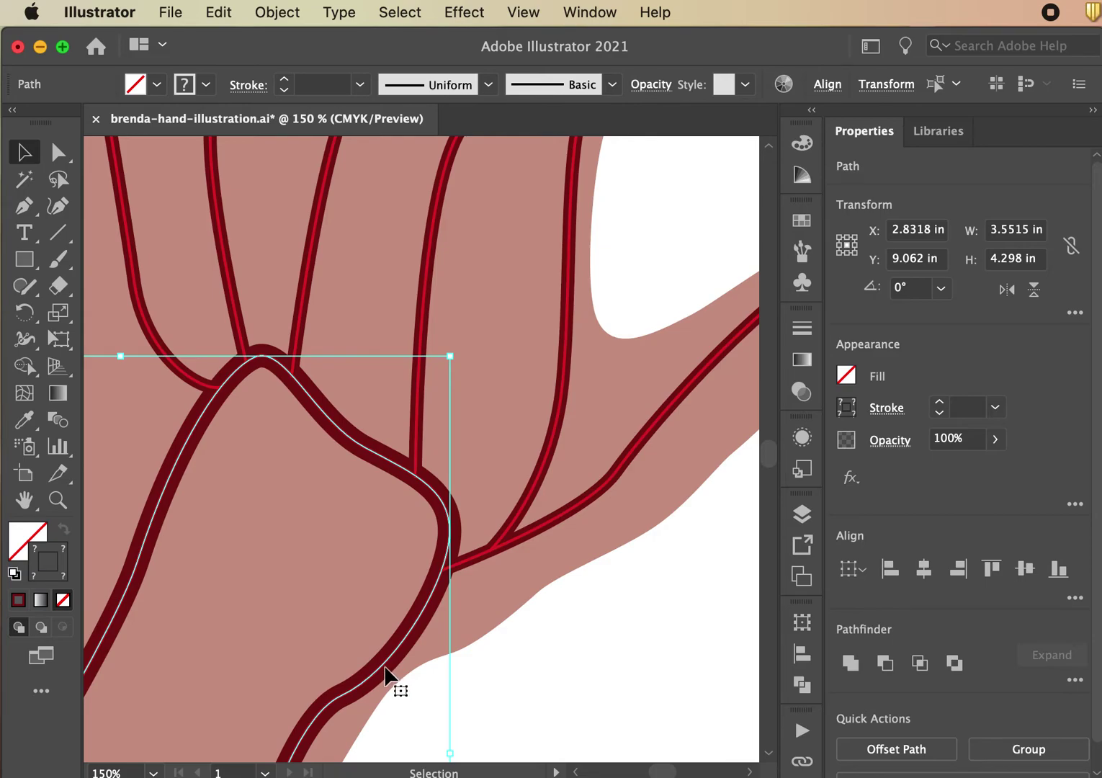
left_click(386, 671, "shift")
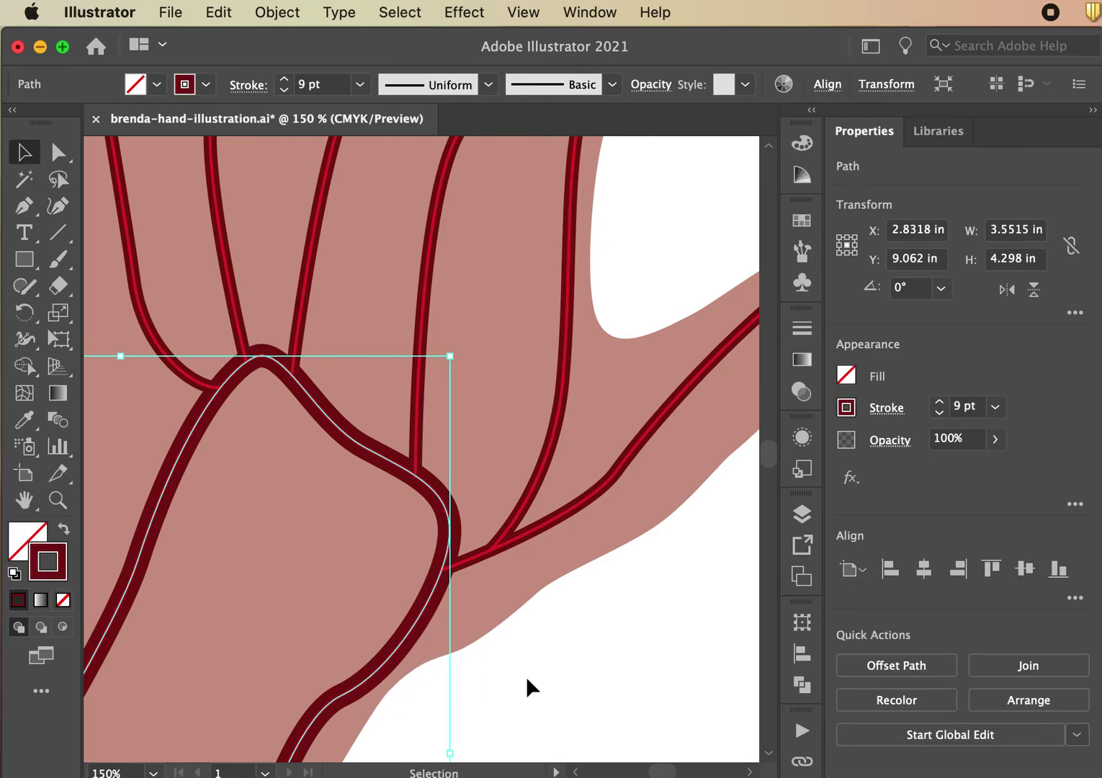
left_click(544, 643)
key("super+minus")
key("super+minus")
key("space")
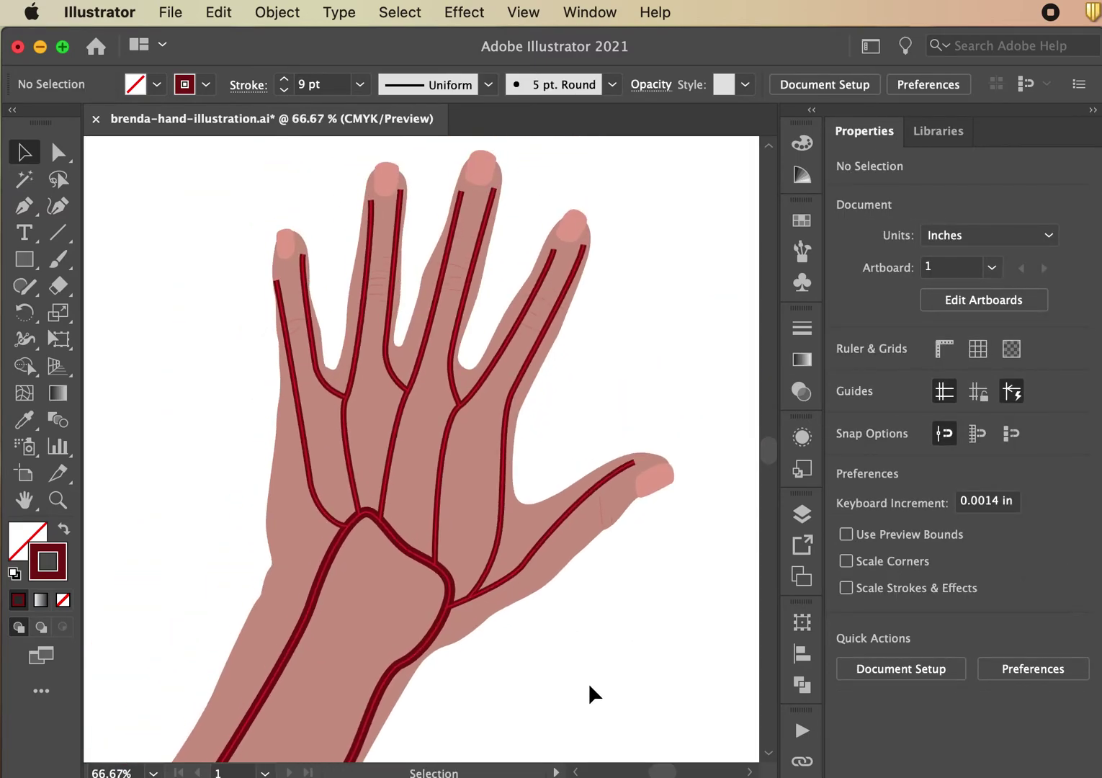
Step: Bring the wrist and forearm into view and select the wrist vessel's dark outer and thin inner strokes
key("space")
left_click_drag(622, 671, 677, 576)
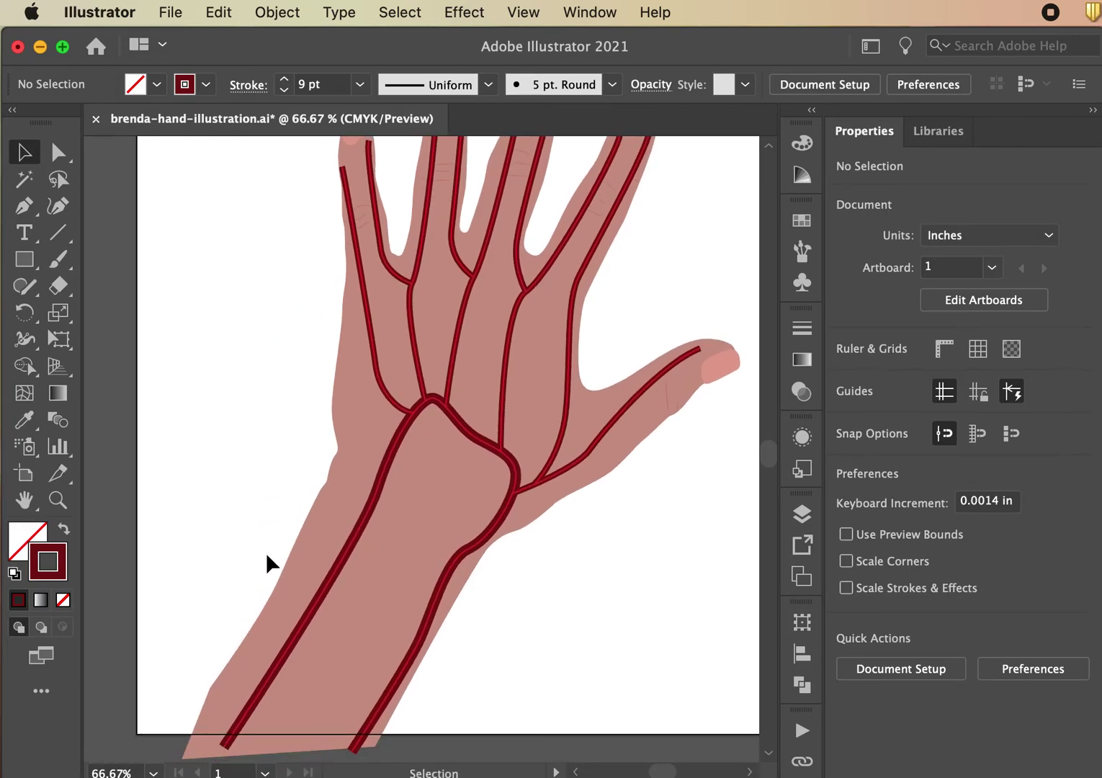
left_click(308, 524)
left_click(422, 603)
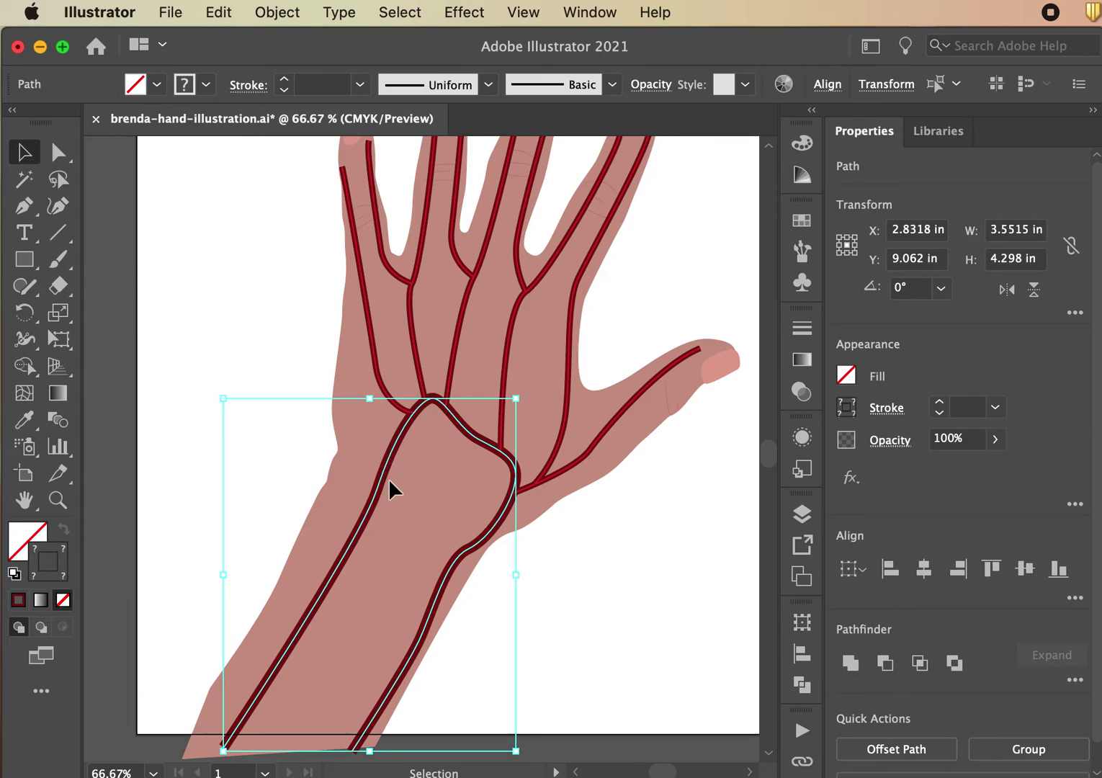
Step: Set the Blend Options spacing to Smooth Color for the wrist vessel's stacked strokes
left_click(278, 12)
mouse_move(314, 65)
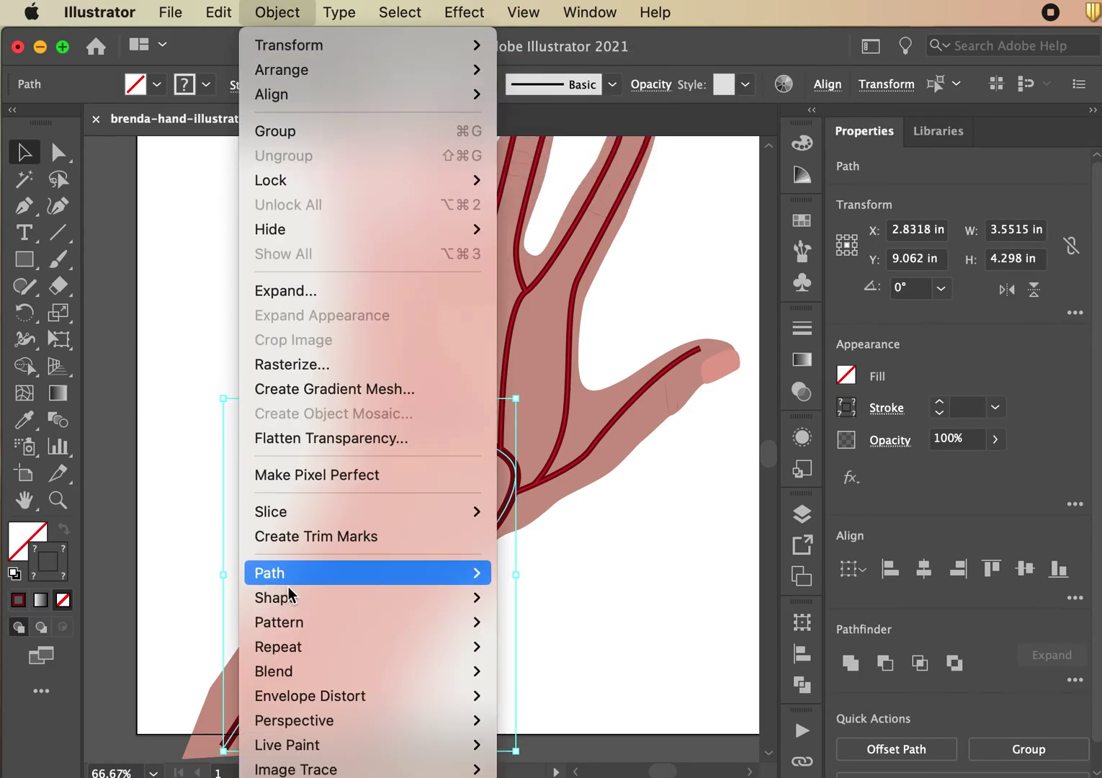
mouse_move(297, 677)
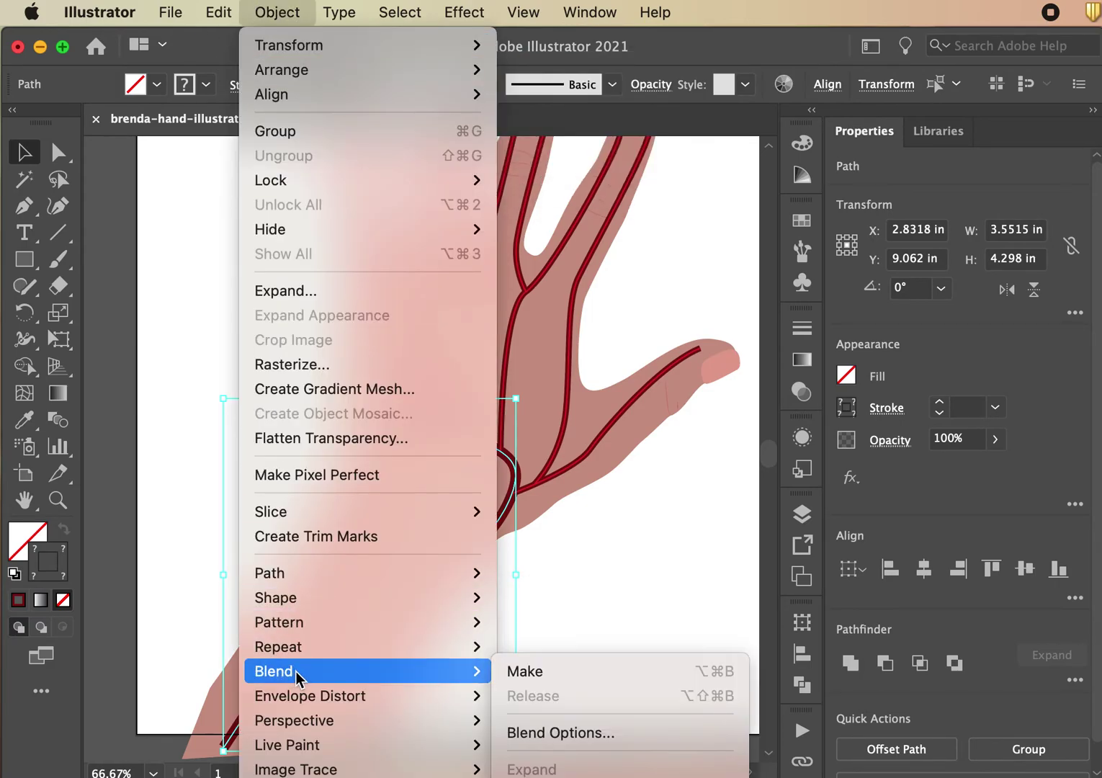
left_click(560, 733)
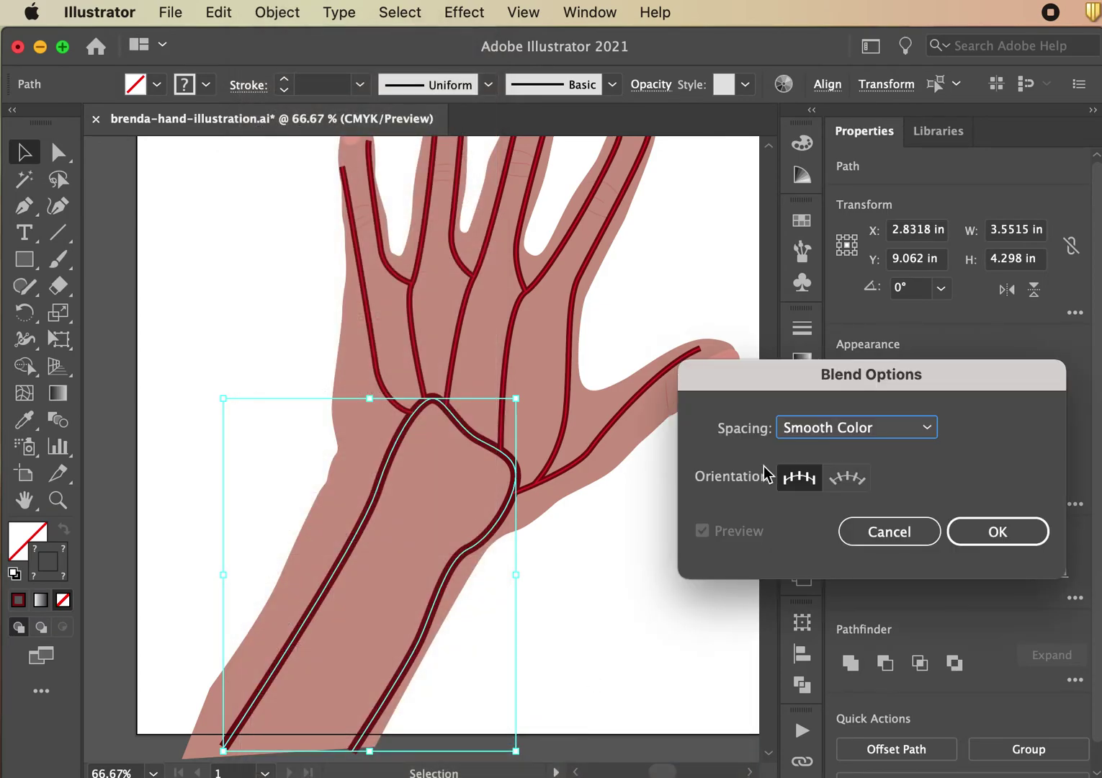
left_click_drag(788, 384, 524, 204)
left_click(640, 236)
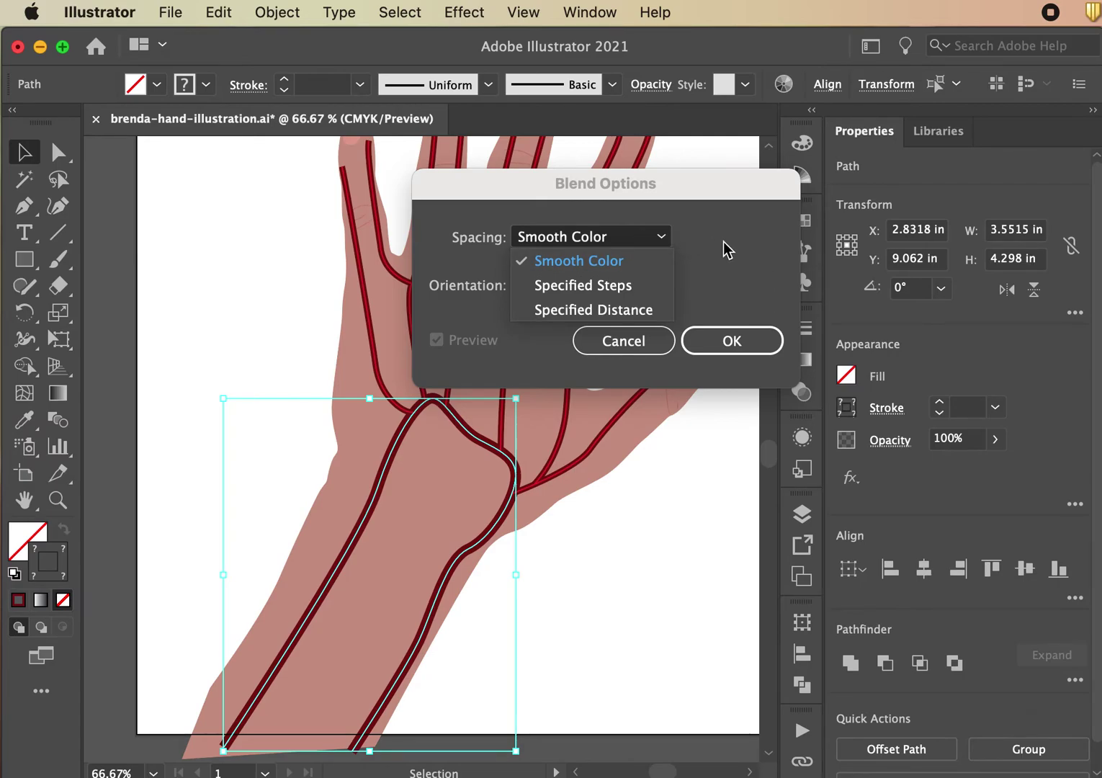
left_click(733, 349)
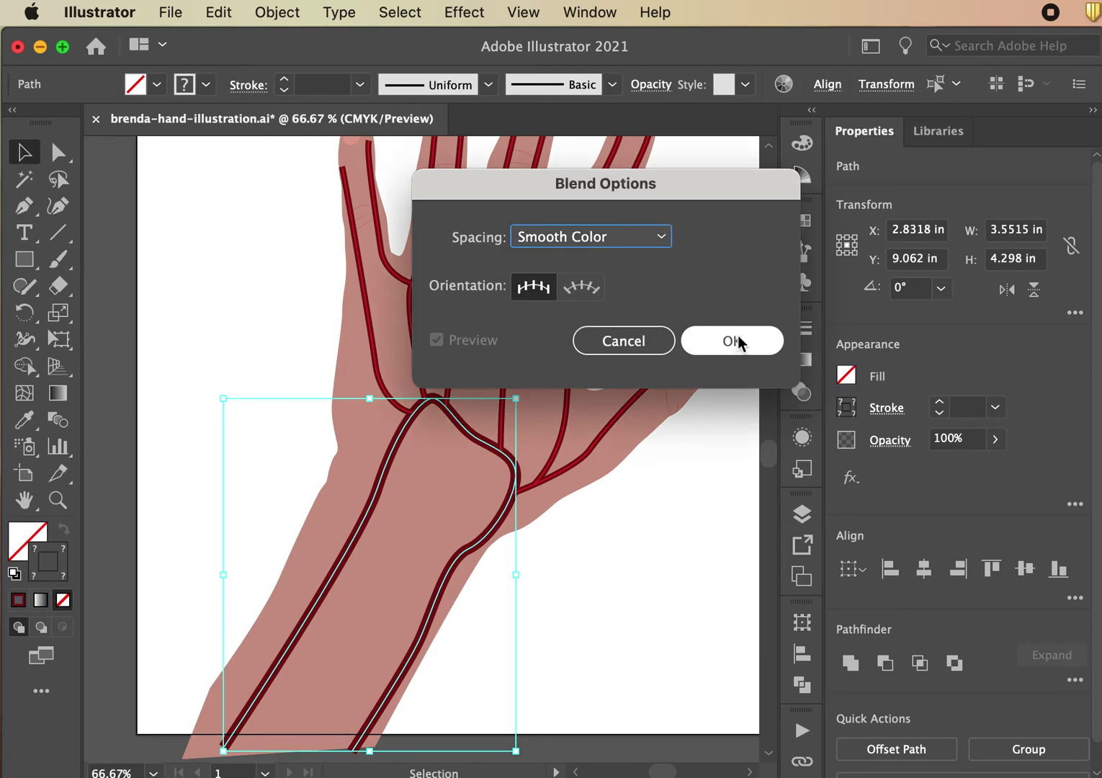
left_click(733, 341)
Step: Zoom in on the wrist junction of the vessel and select its thin vein path
left_click(281, 12)
mouse_move(295, 52)
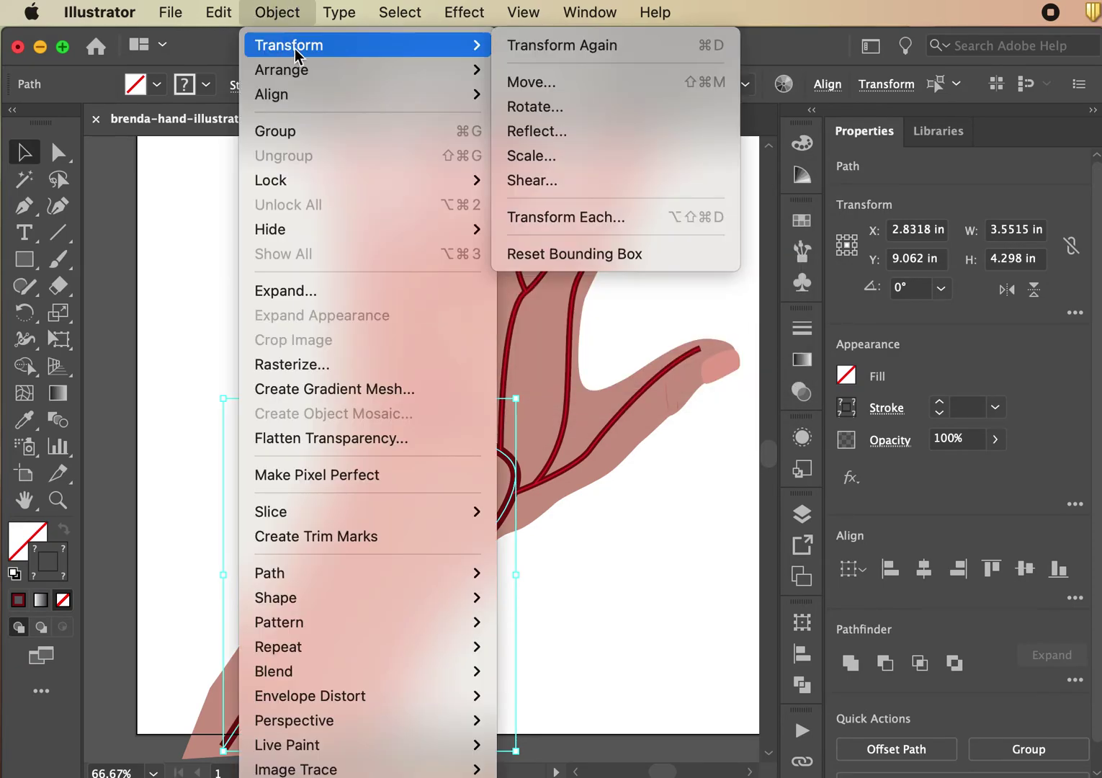
left_click(685, 53)
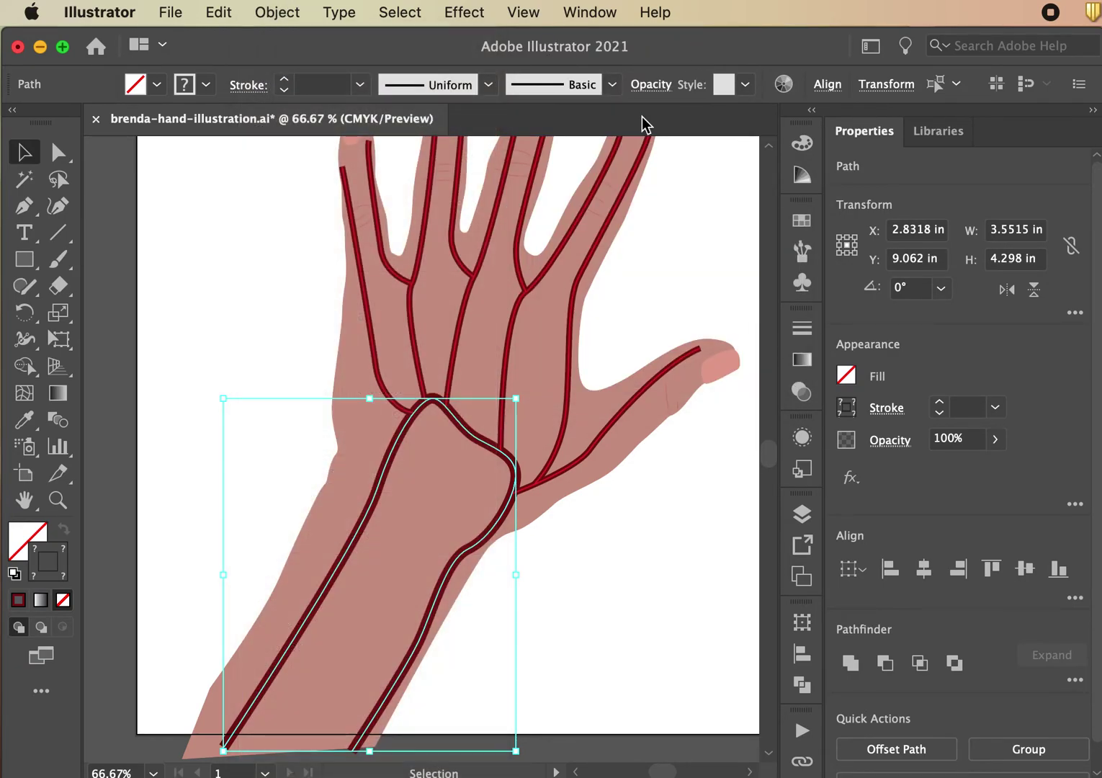
key("super+equal")
key("super+equal")
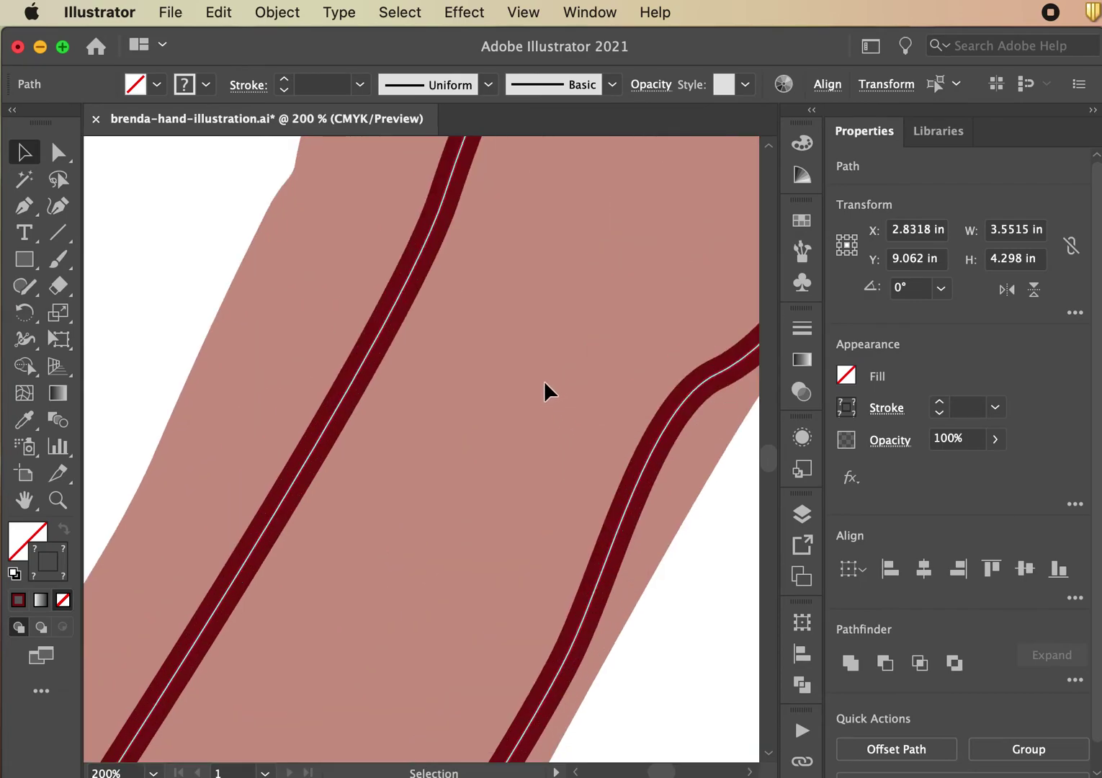
key("super+minus")
left_click_drag(528, 428, 561, 591)
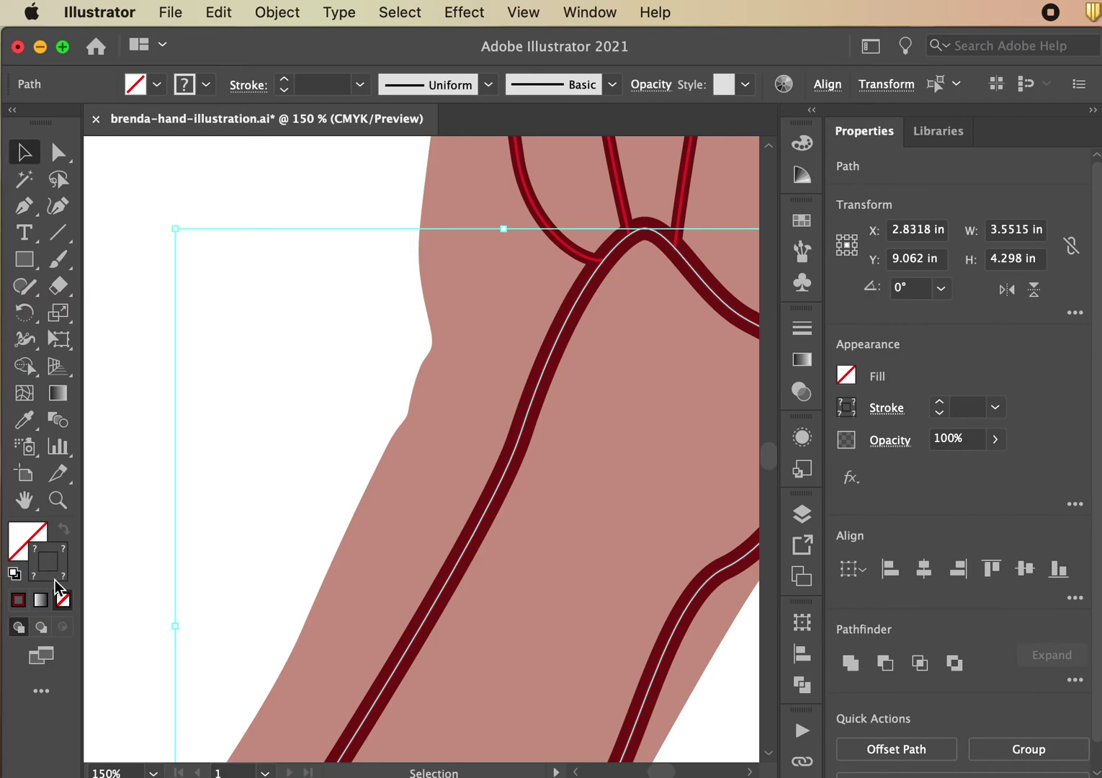
left_click(290, 189)
left_click(541, 424)
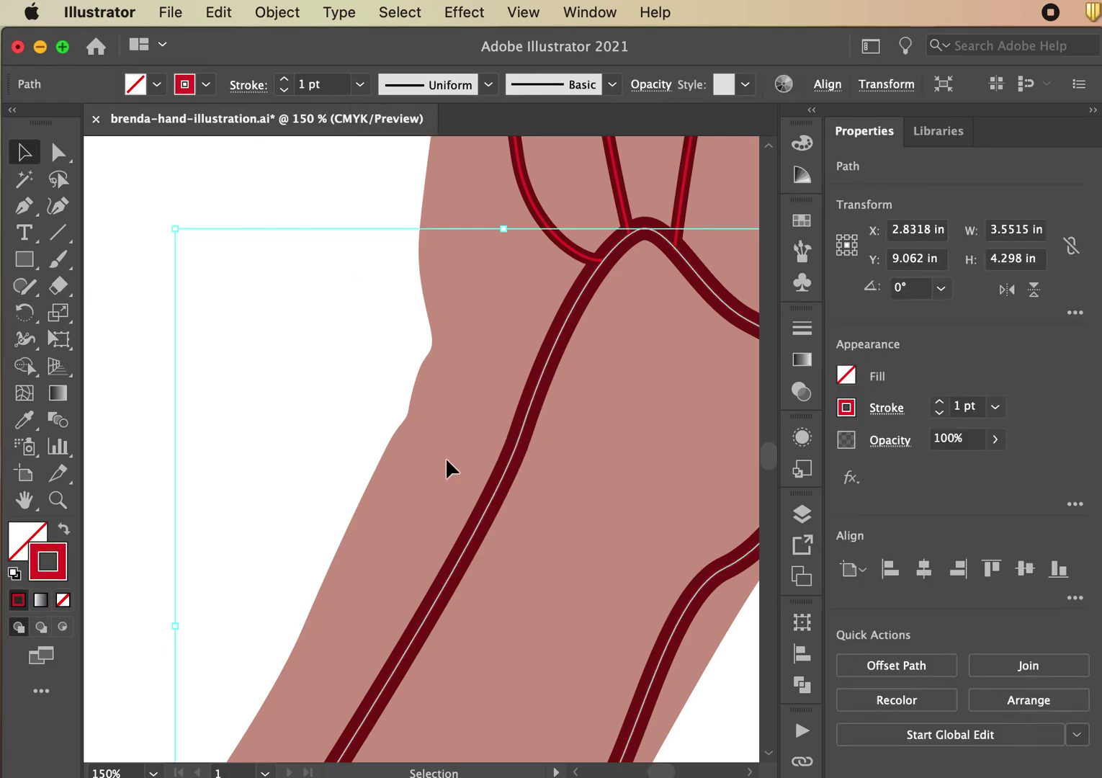
Step: Marquee-select the arm vessel's stacked strokes and blend them into a shaded tube
left_click(274, 12)
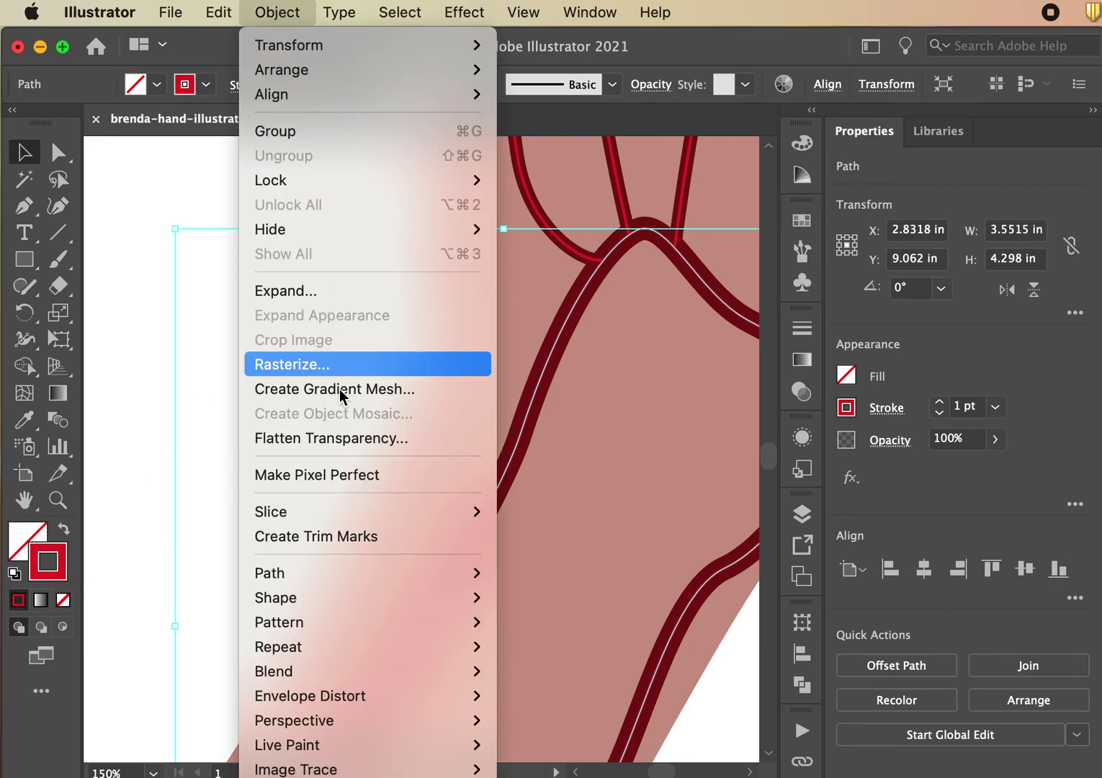
mouse_move(339, 673)
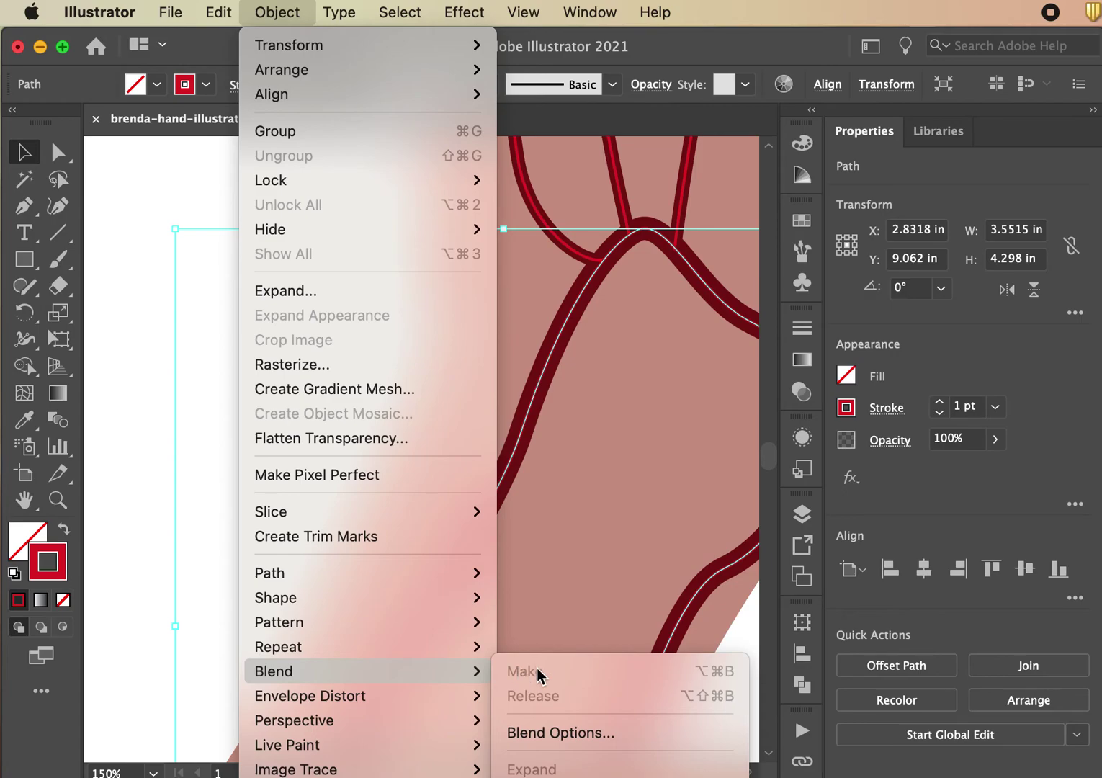
left_click(195, 436)
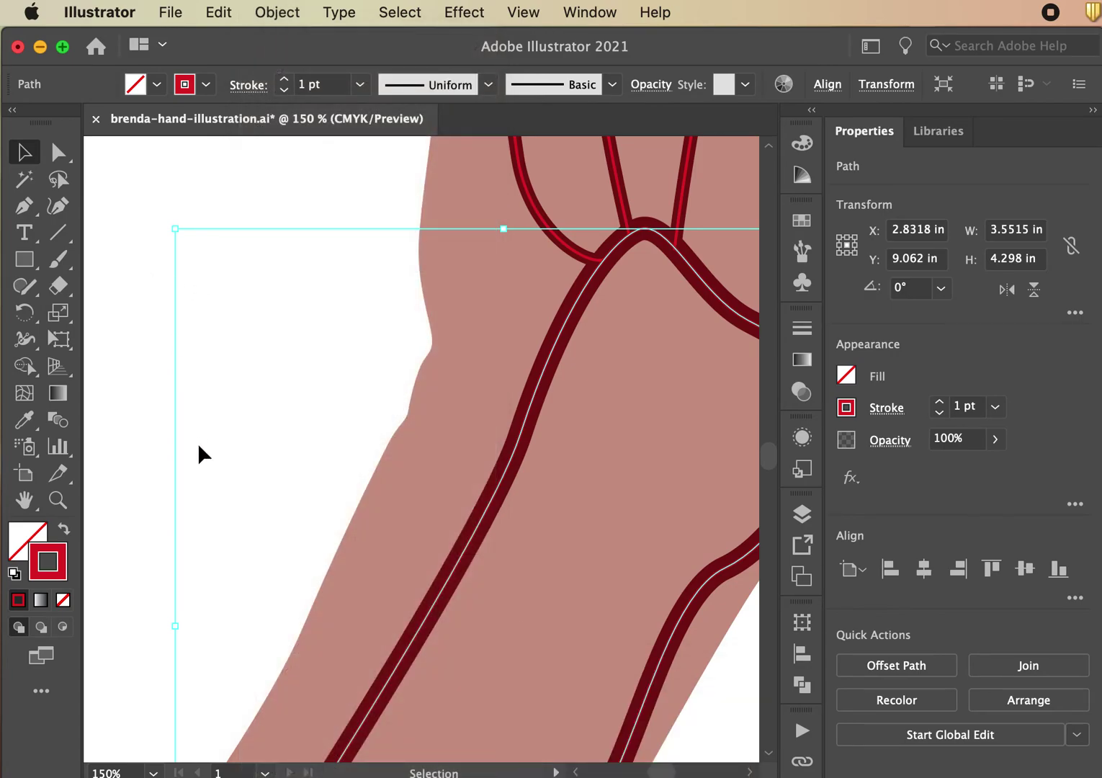
mouse_move(160, 509)
left_mouse_down()
mouse_move(192, 534)
mouse_move(423, 599)
left_mouse_up()
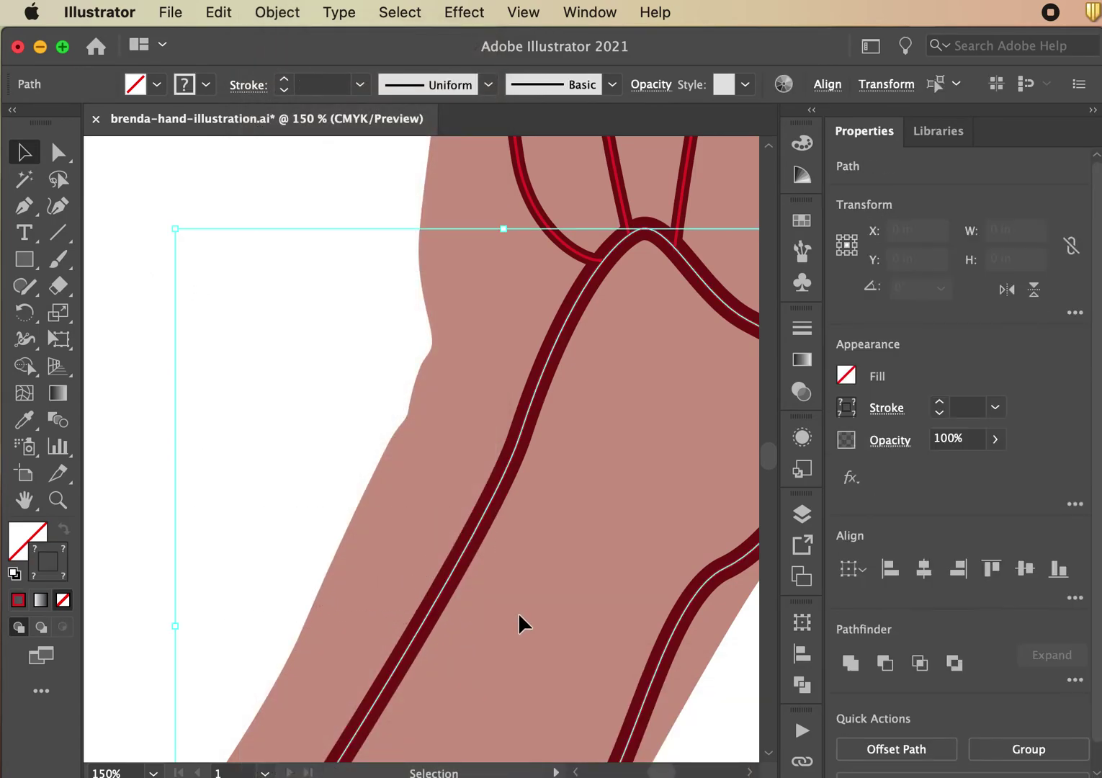
left_click(281, 16)
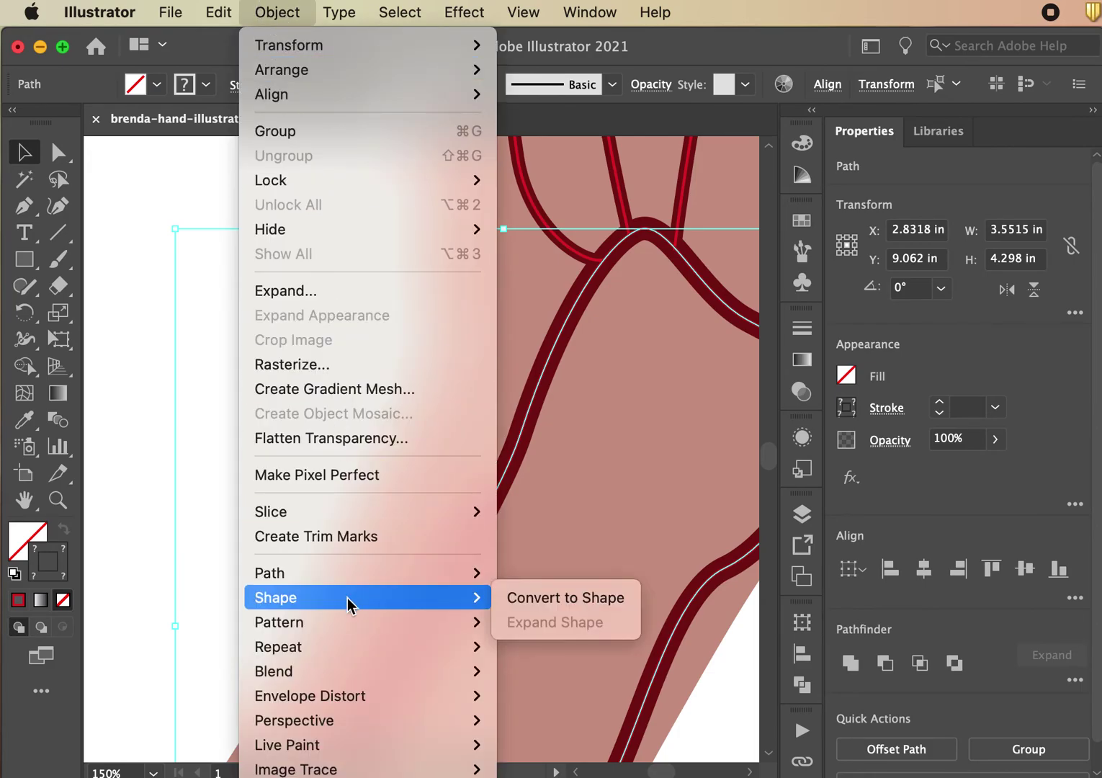
mouse_move(349, 666)
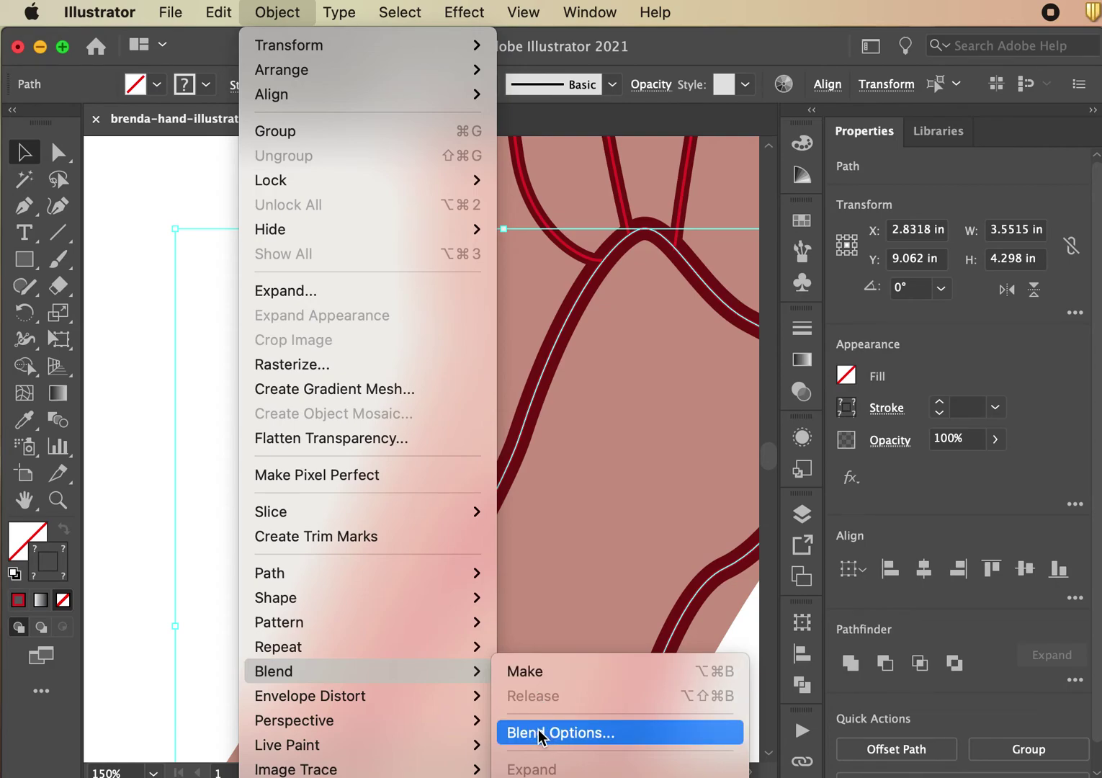
left_click(550, 673)
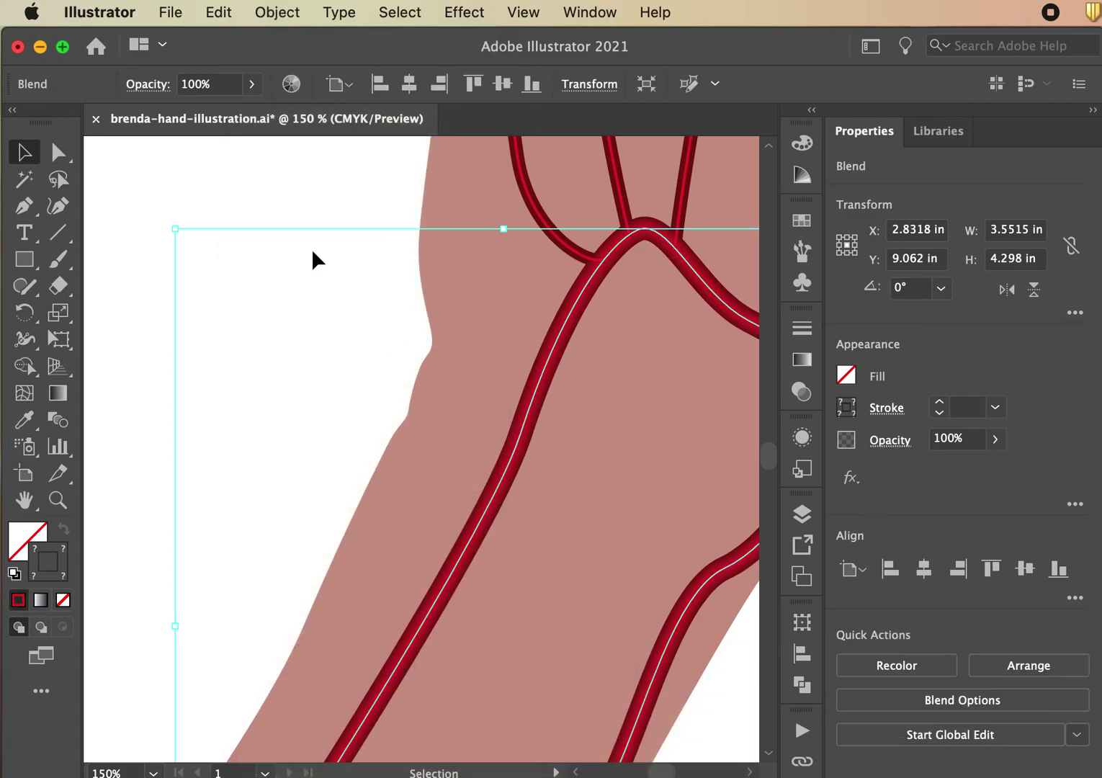
Step: Blend two palm vein paths into shaded red tubes
left_click(322, 189)
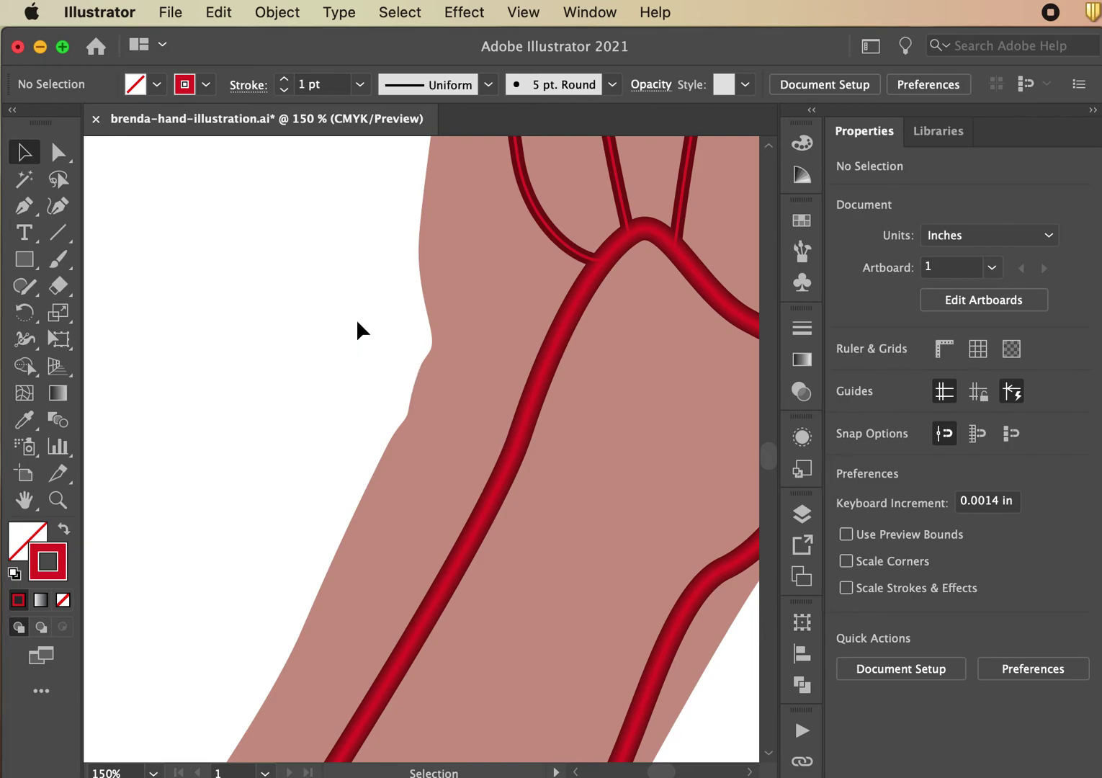
left_click_drag(344, 320, 315, 419)
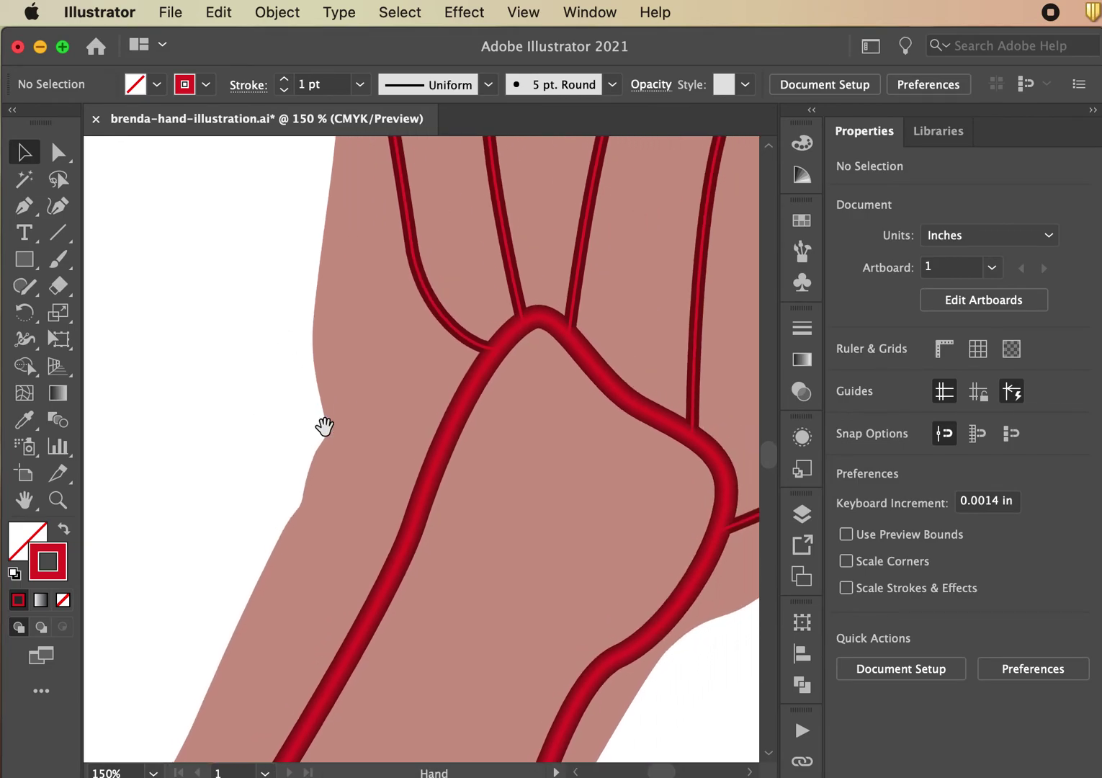
left_click_drag(247, 327, 325, 458)
left_click_drag(345, 339, 267, 381)
key("super+minus")
left_click(363, 387)
left_click(277, 12)
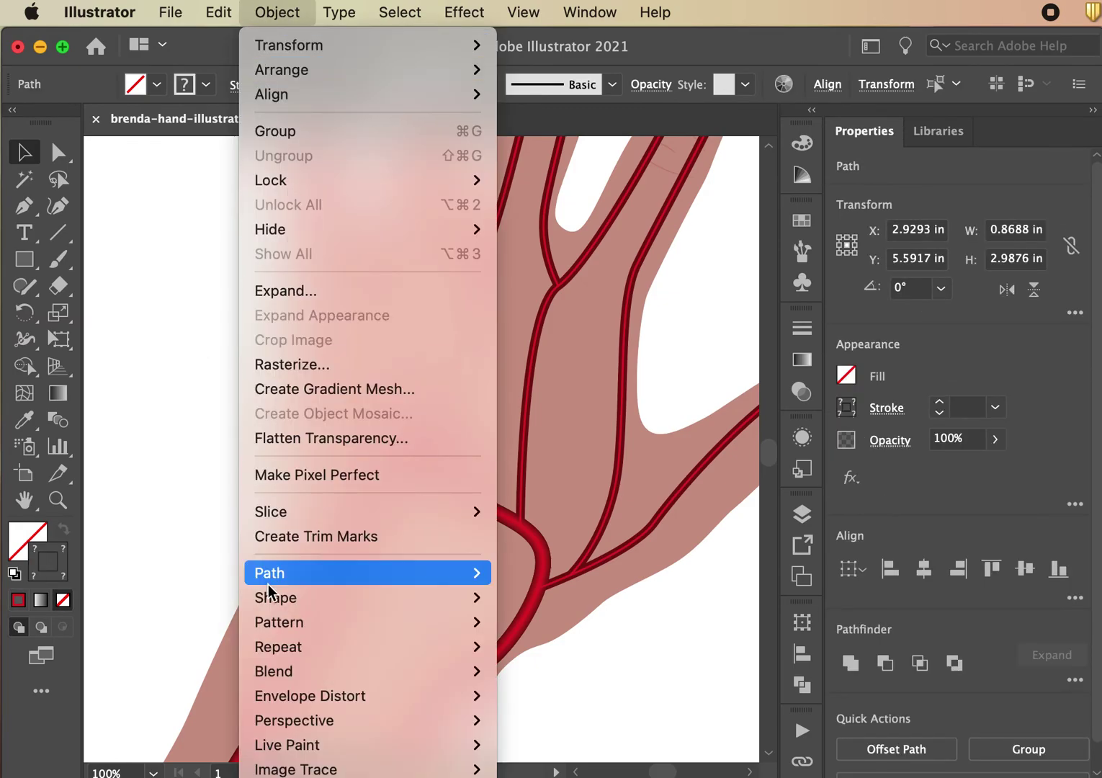
mouse_move(276, 669)
left_click(561, 671)
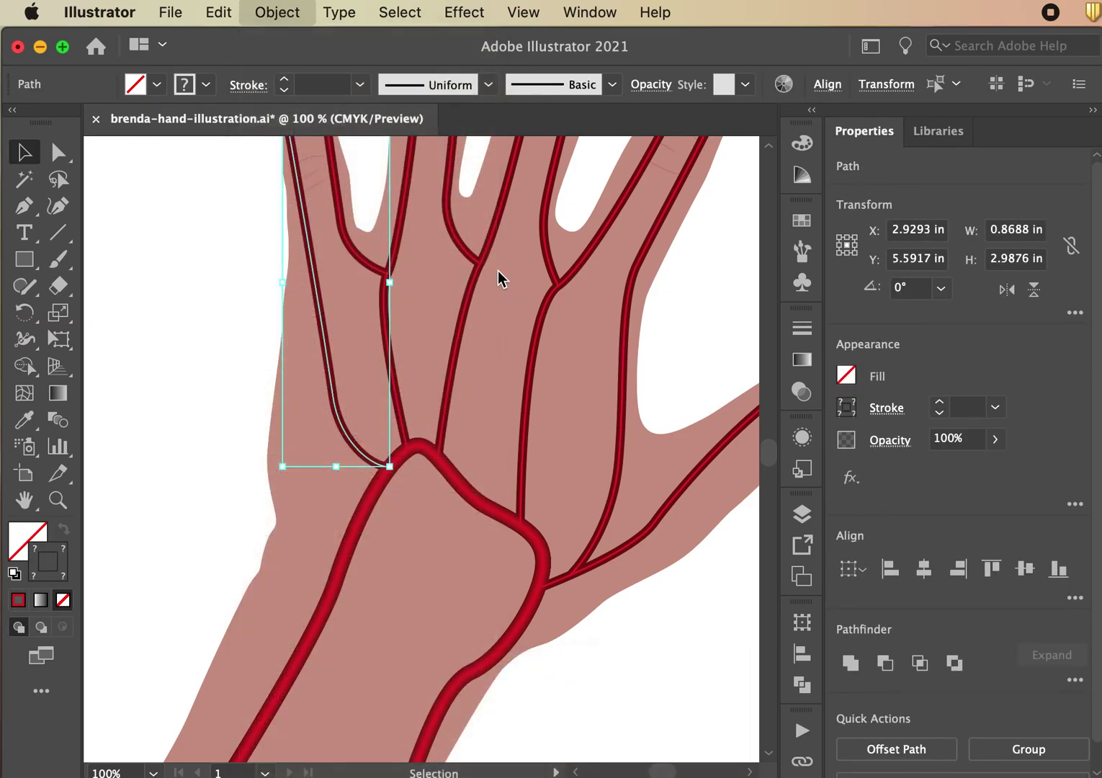
left_click(350, 168)
left_click(317, 189)
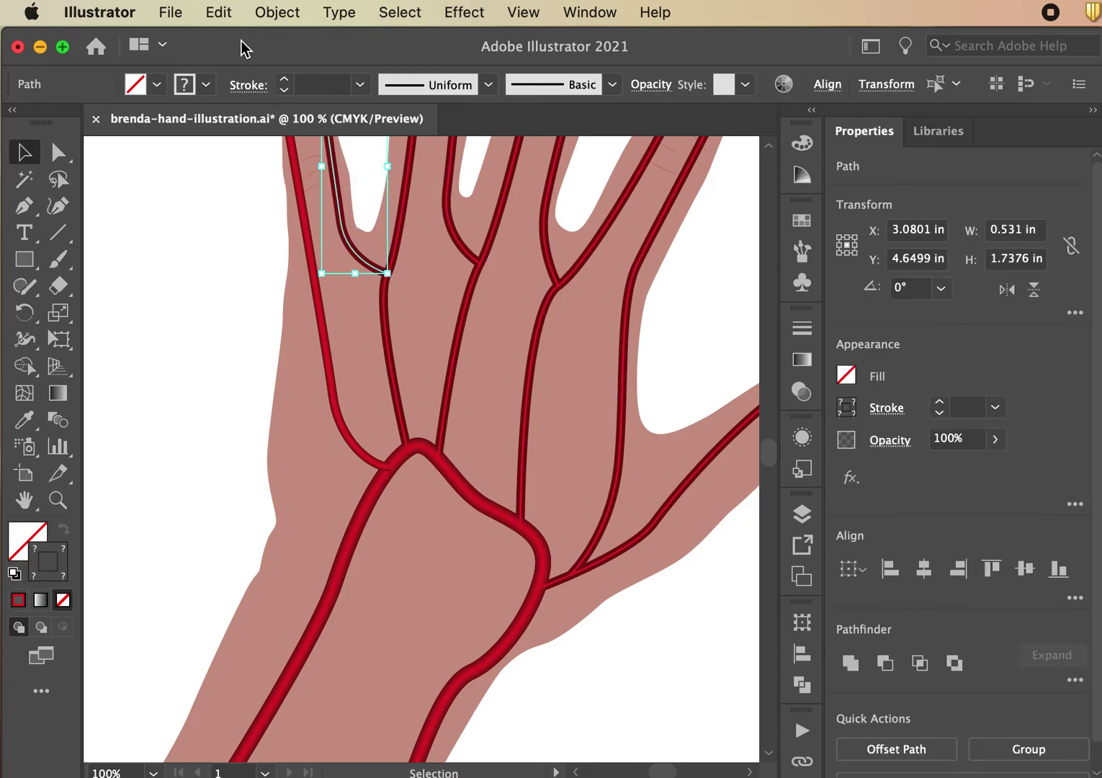
left_click(219, 13)
mouse_move(277, 12)
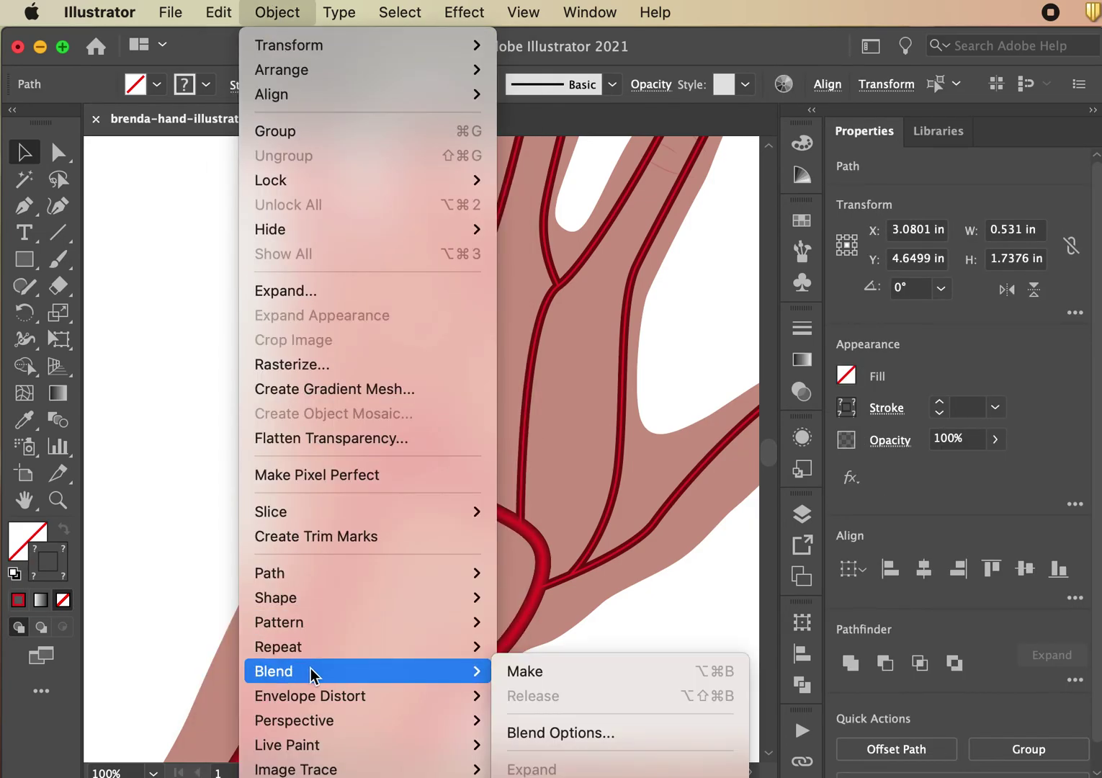
left_click(594, 671)
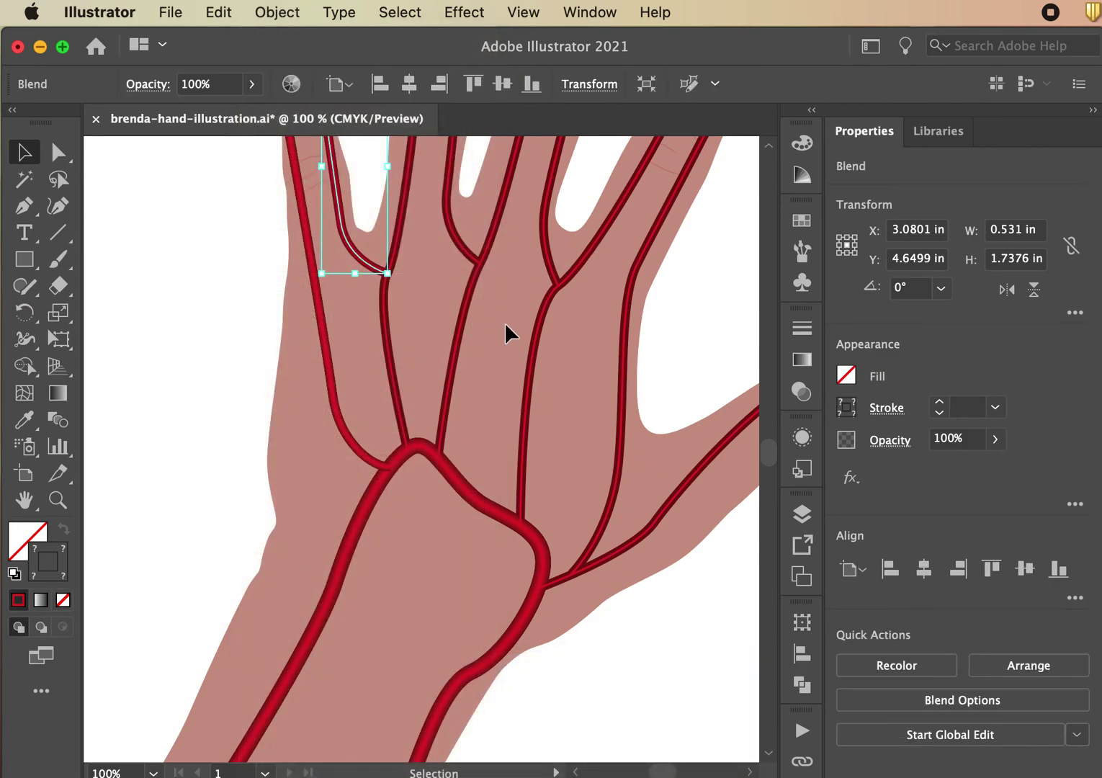
left_click(573, 278)
Step: Blend two middle-finger vein paths into shaded red tubes
scroll(671, 359, "up", 10)
scroll(671, 359, "right", 3)
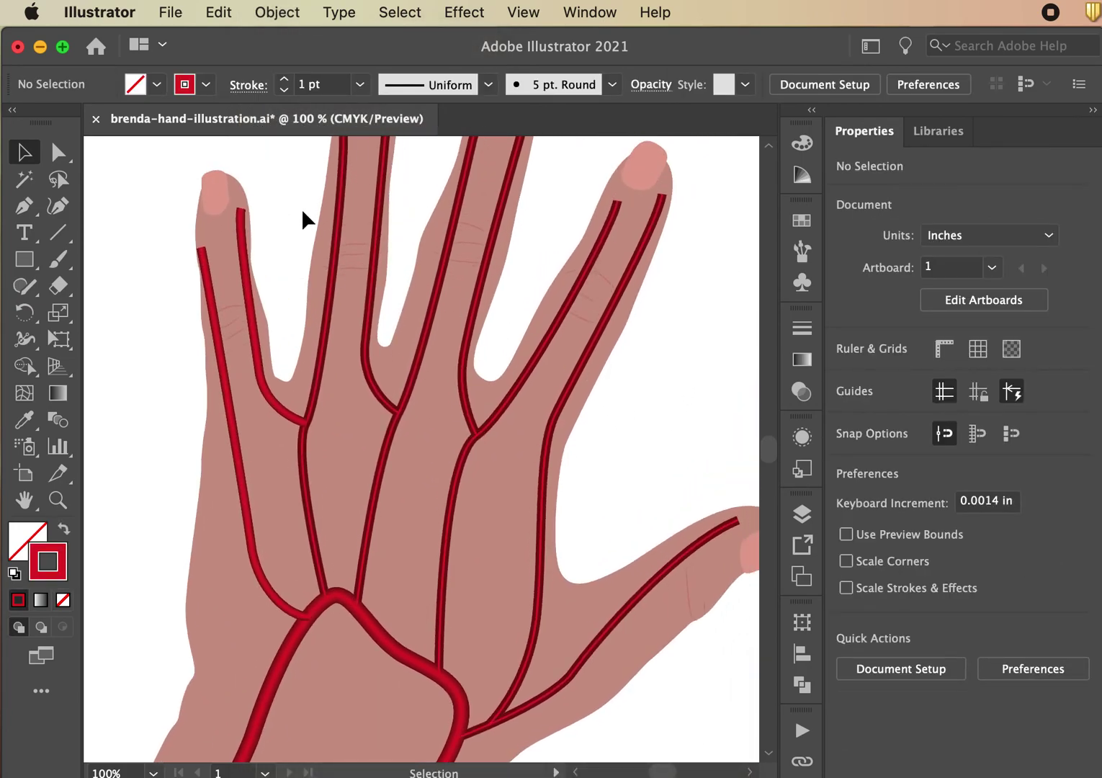
left_click_drag(351, 234, 353, 232)
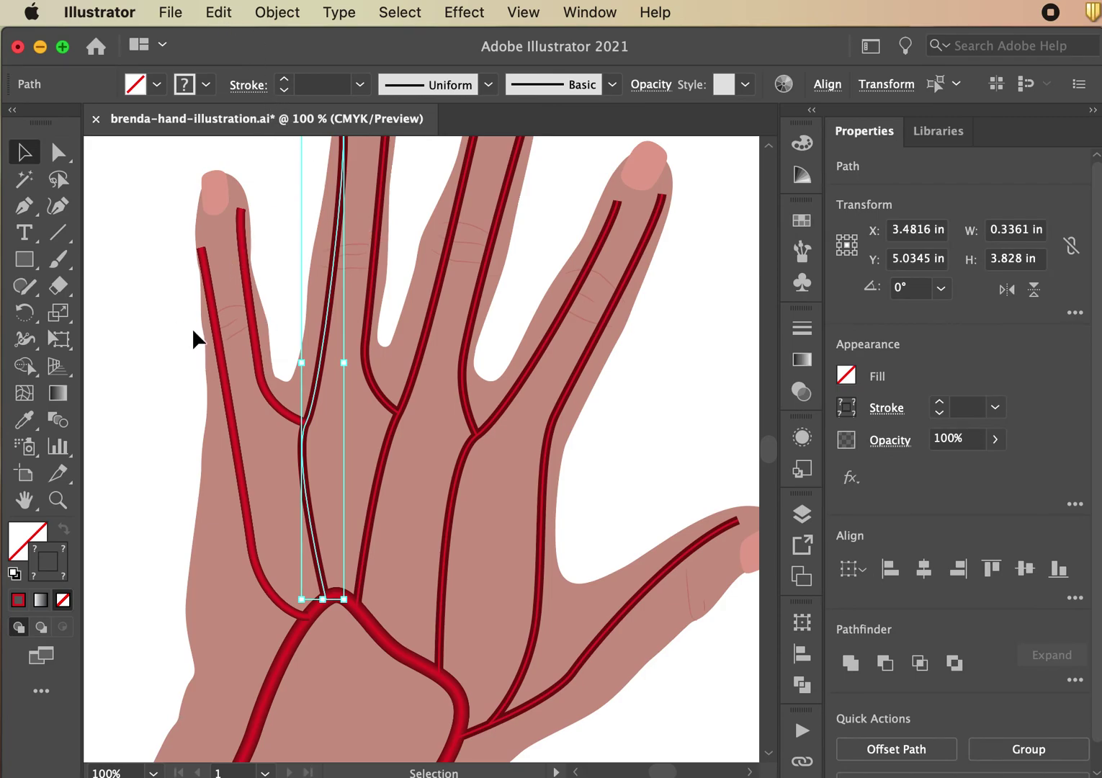
left_click(275, 15)
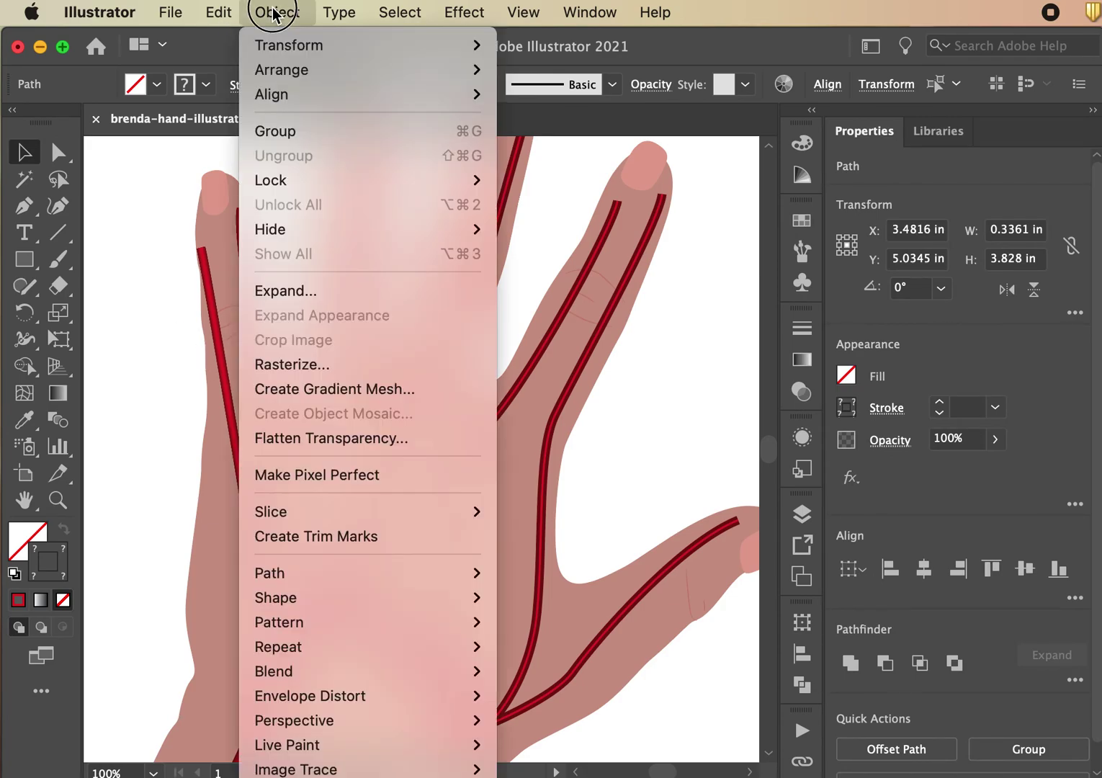
mouse_move(365, 630)
mouse_move(362, 676)
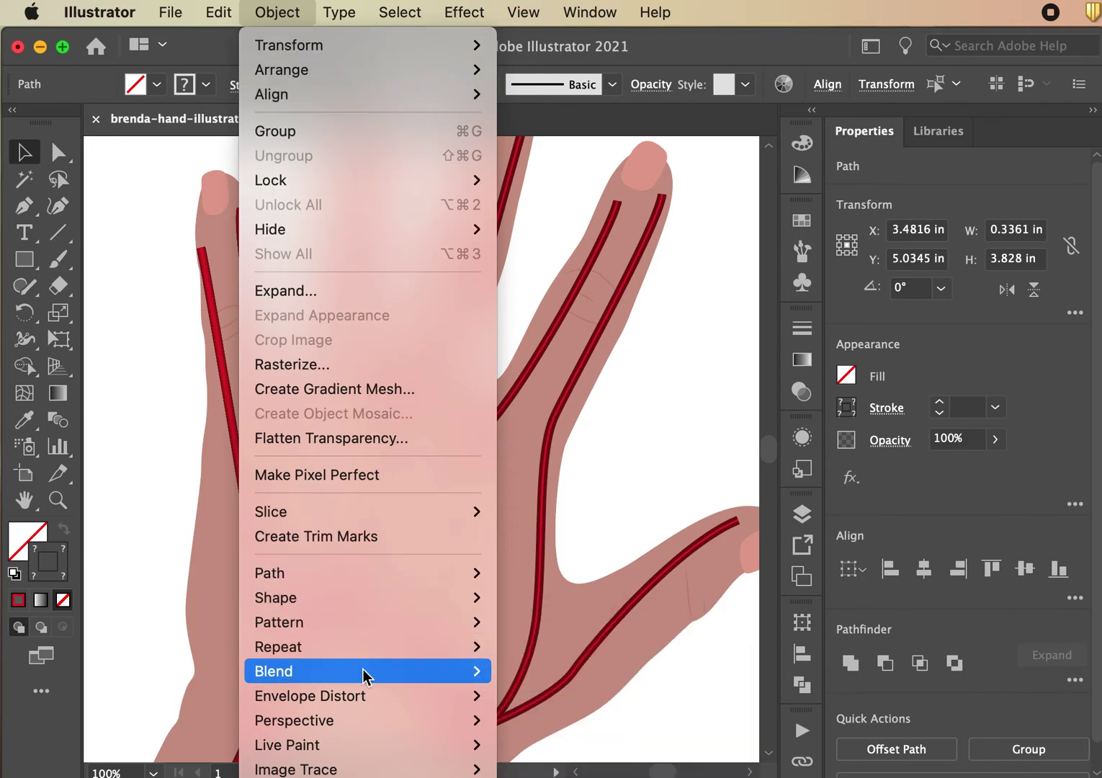
left_click(526, 672)
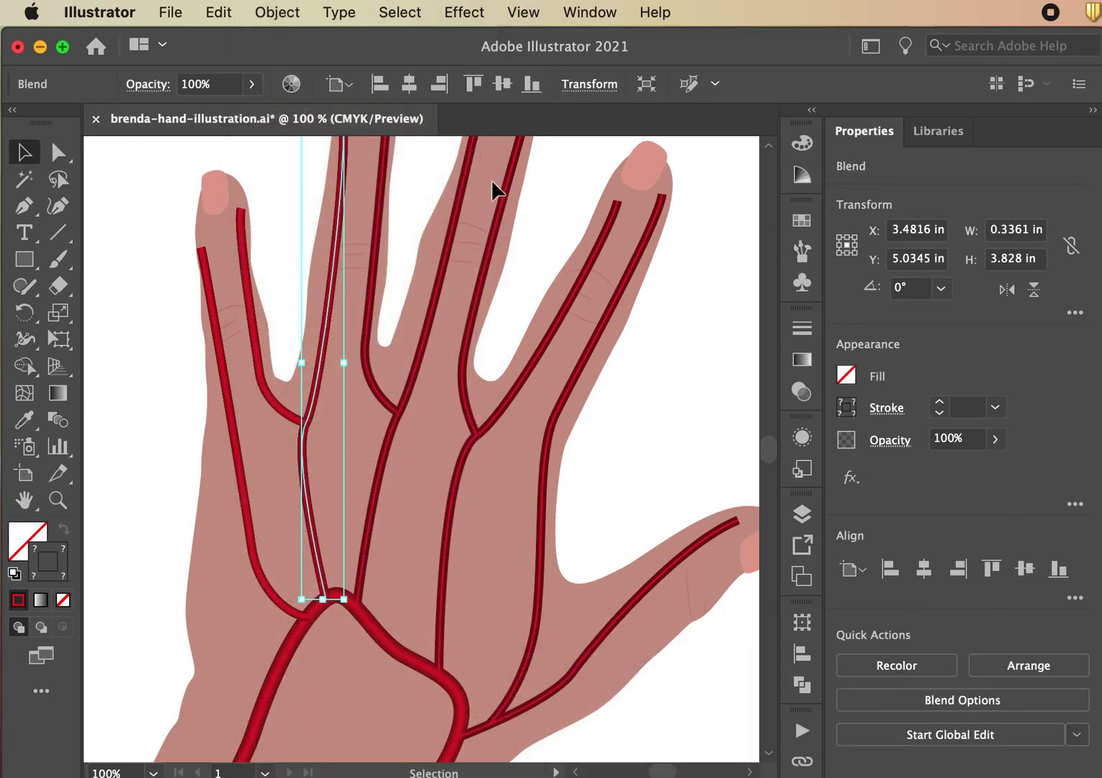
left_click(425, 174)
left_click_drag(419, 185, 398, 268)
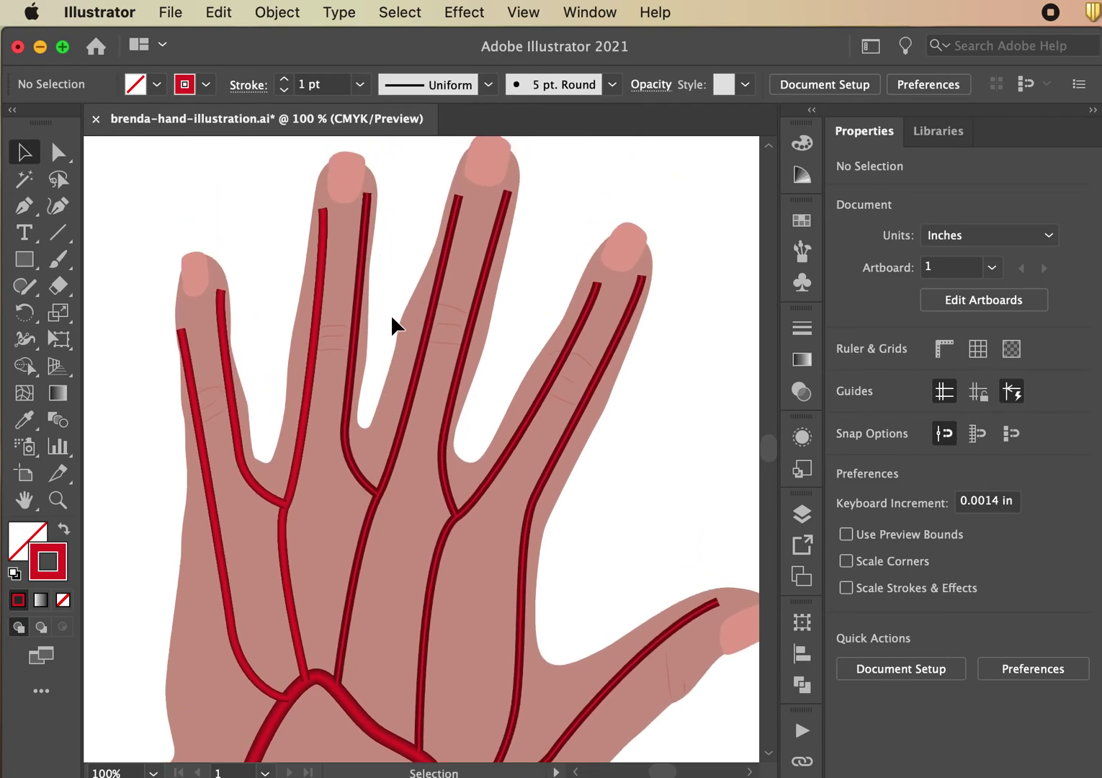
left_click(355, 272)
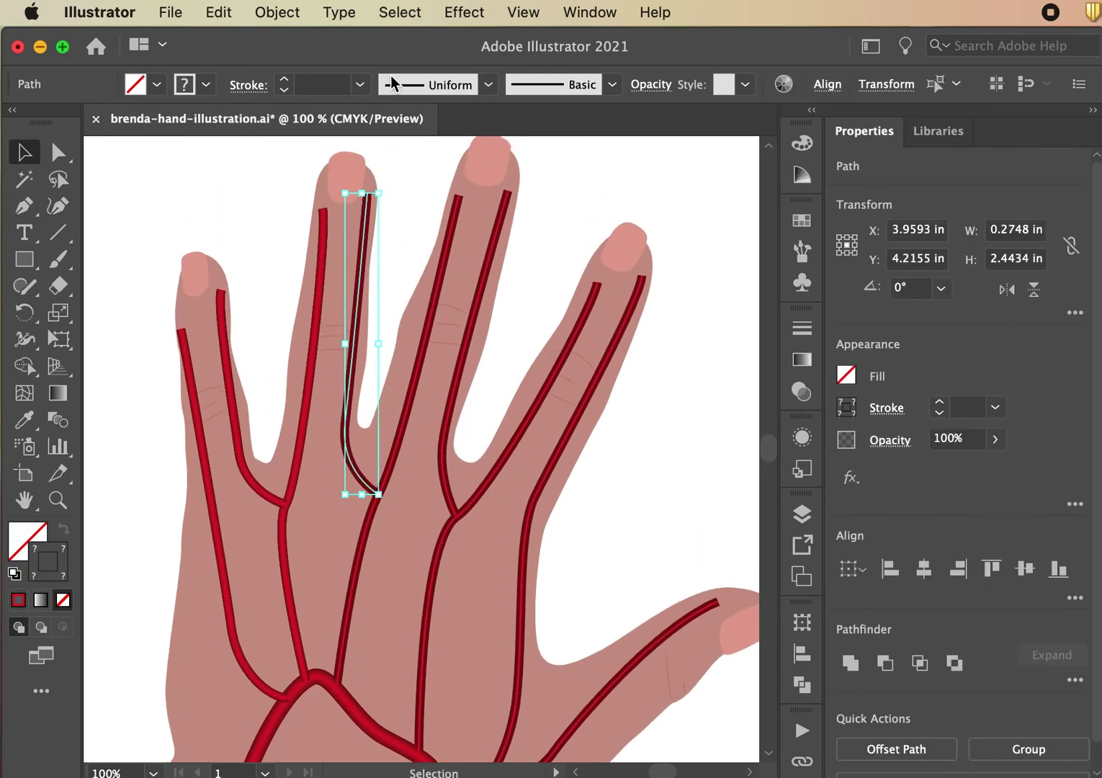
left_click(268, 12)
mouse_move(320, 675)
left_click(539, 670)
left_click(593, 202)
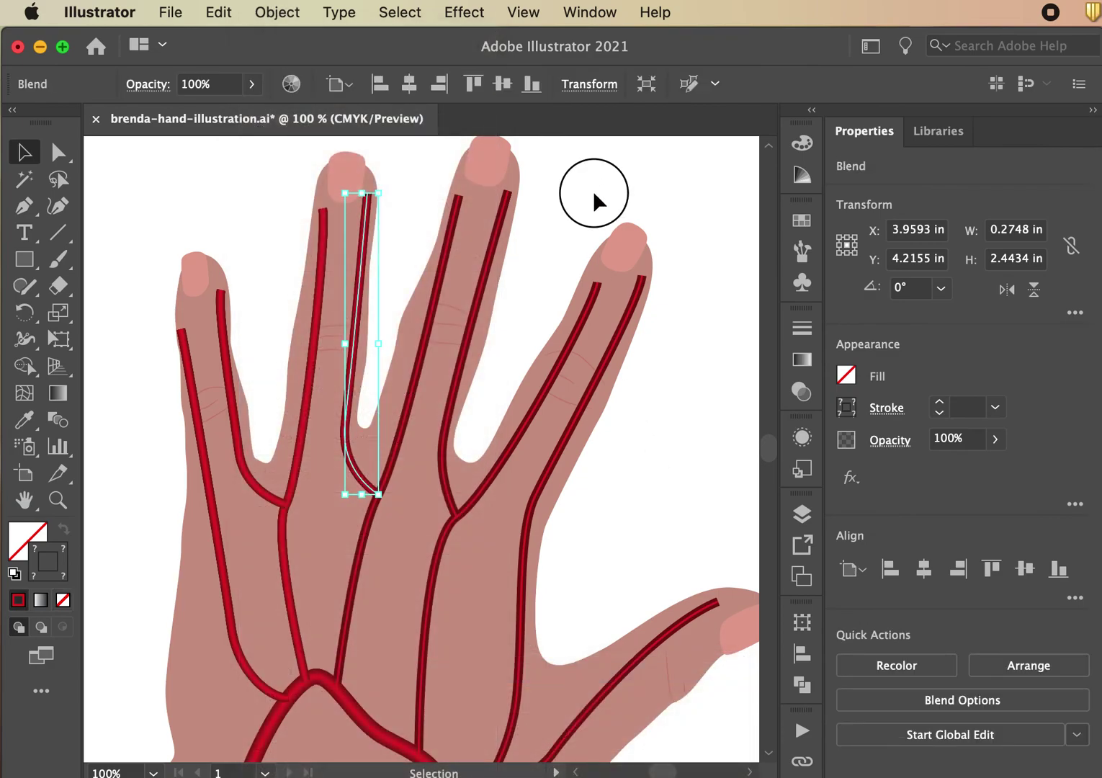
Step: Blend the long palm-to-finger vein and another middle-finger vein into shaded tubes
scroll(516, 352, "down", 2)
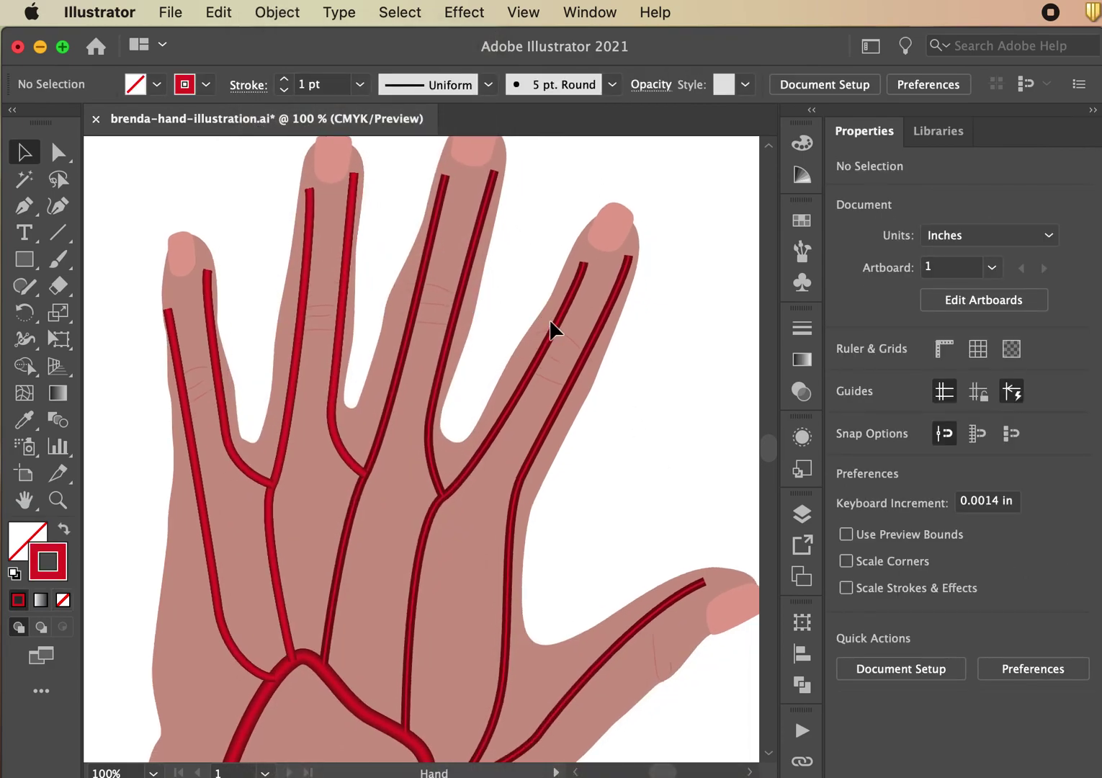
left_click_drag(529, 290, 461, 251)
left_click(403, 229)
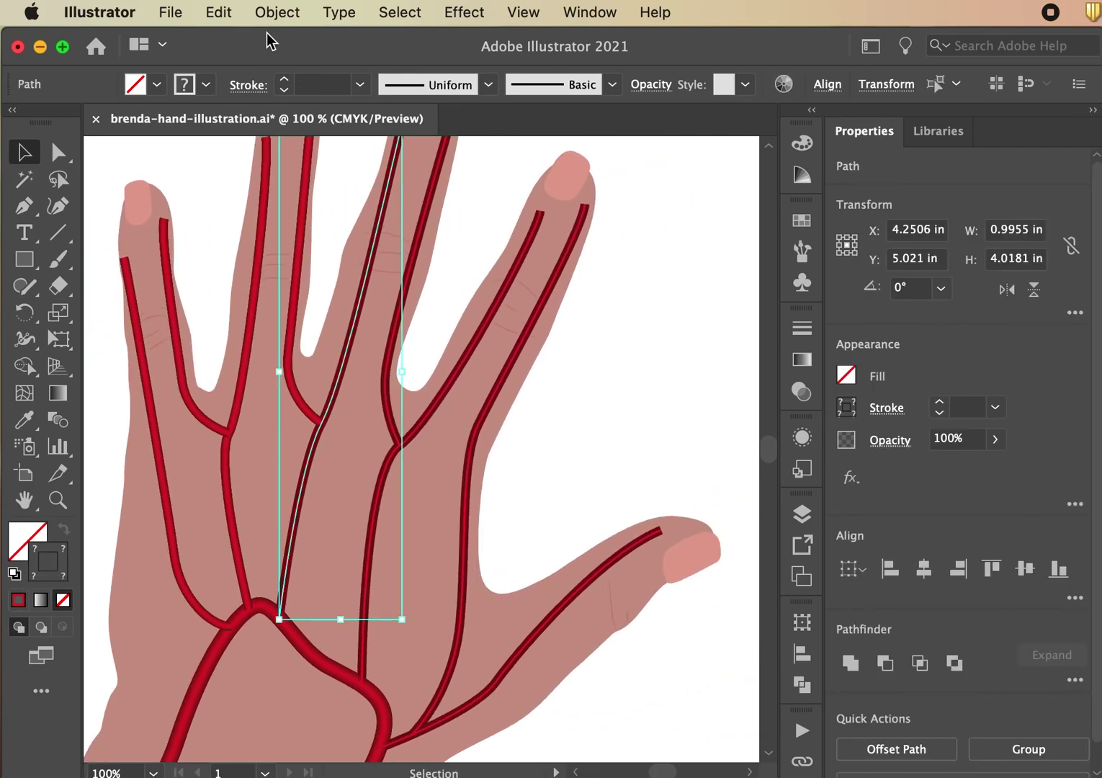
left_click(278, 12)
mouse_move(372, 673)
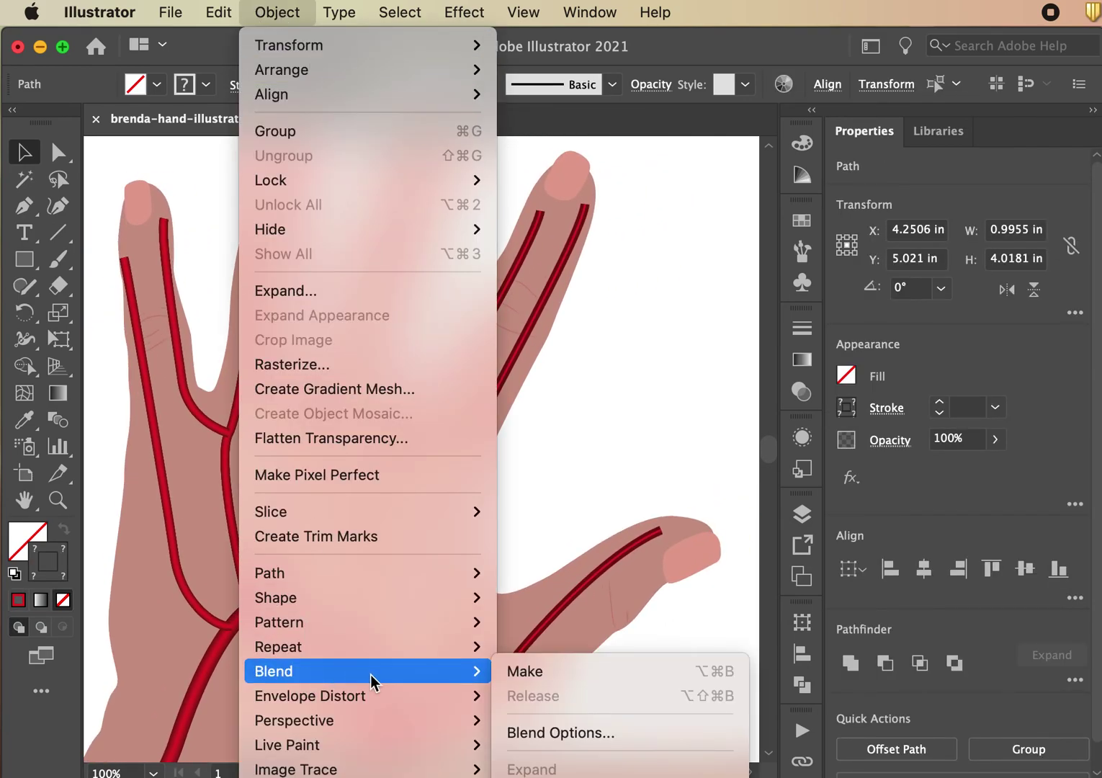
left_click(585, 667)
left_click(481, 205)
left_click(433, 177)
left_click(277, 12)
key("Escape")
left_click(277, 12)
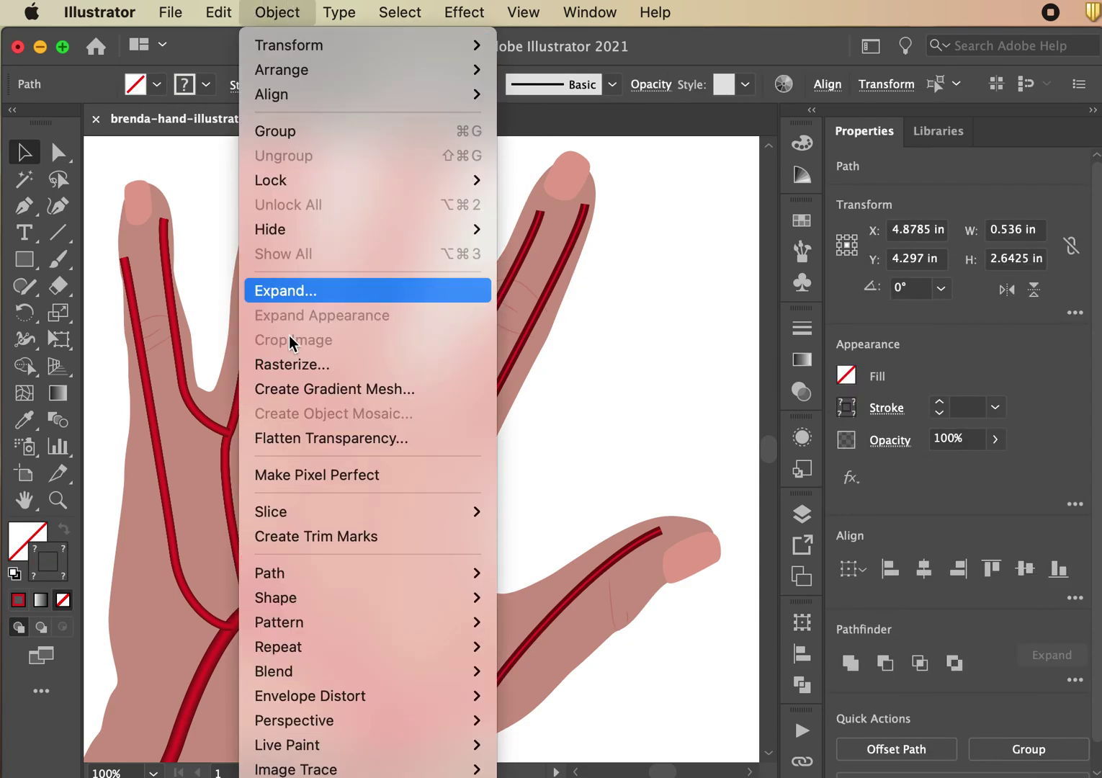
mouse_move(295, 674)
left_click(572, 671)
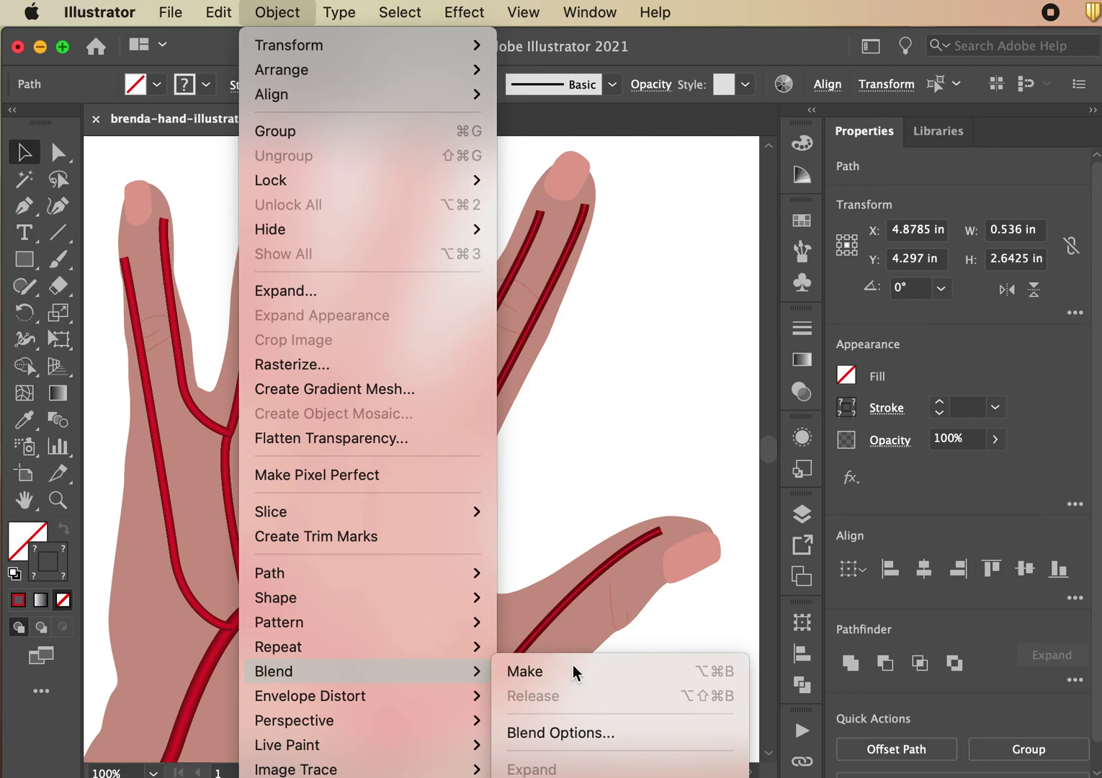
left_click(501, 224)
Step: Blend the first vein on the finger nearest the thumb into a shaded tube
left_click(532, 243)
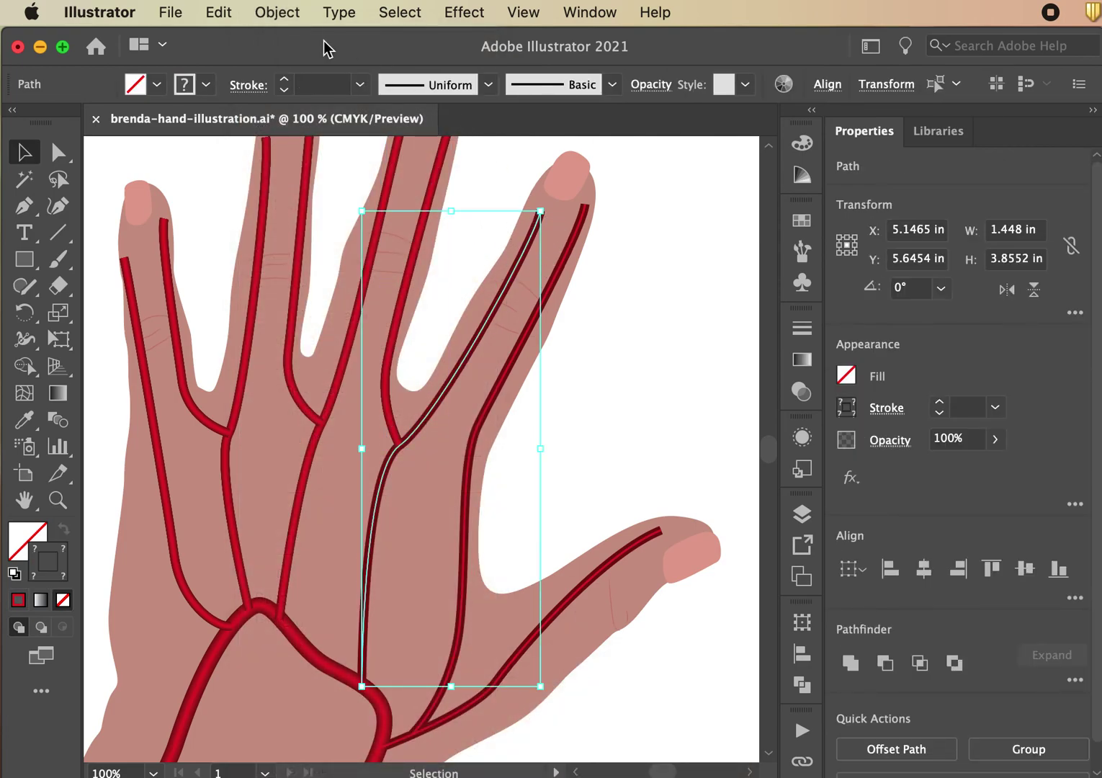
left_click(277, 12)
mouse_move(352, 652)
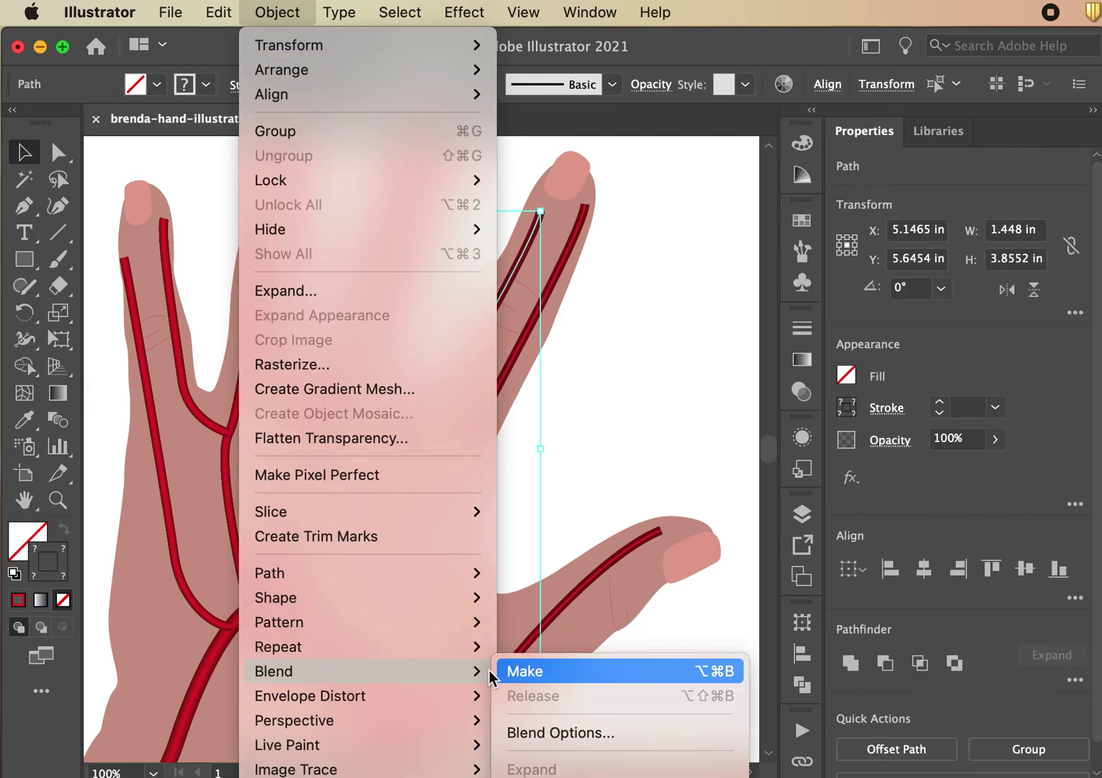
left_click(504, 667)
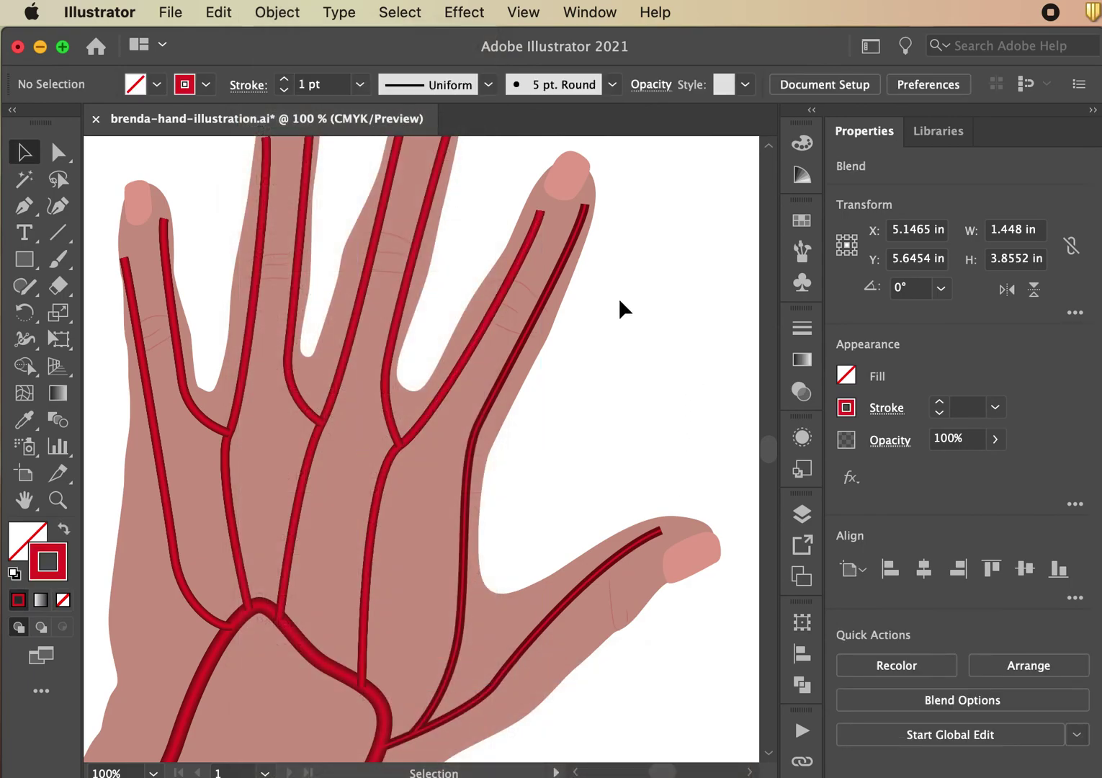
left_click(601, 255)
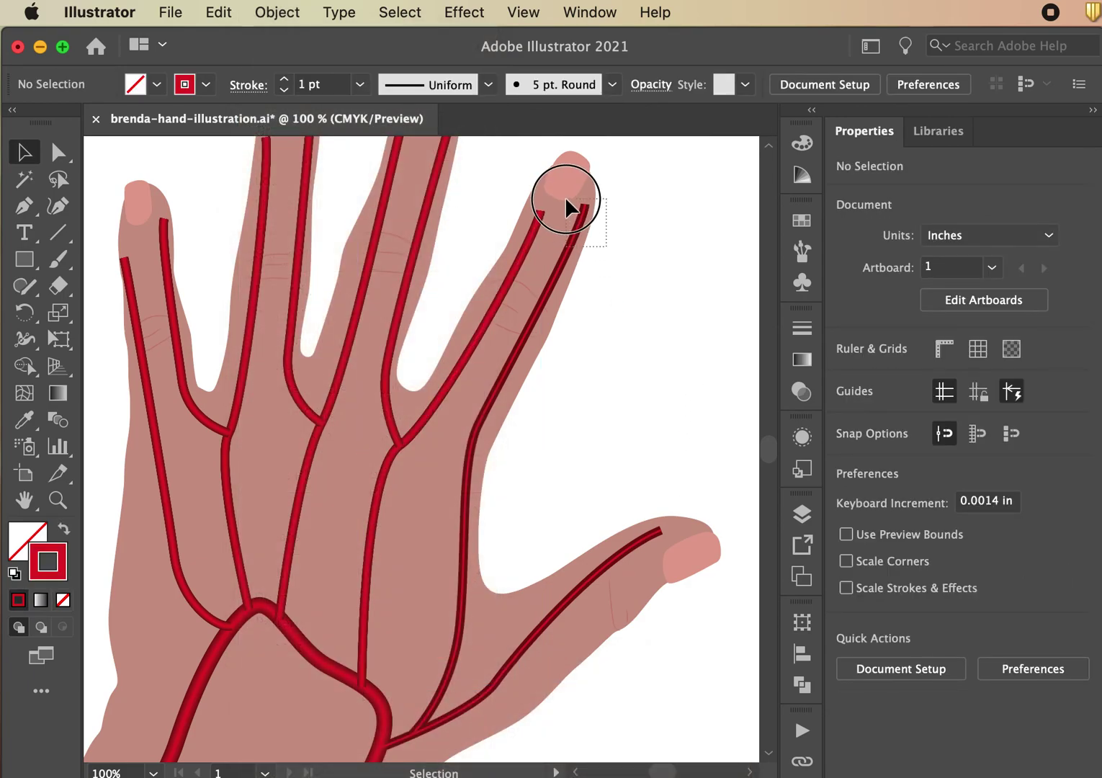
Step: Blend the second vein on the finger nearest the thumb into a shaded tube
left_click(584, 213)
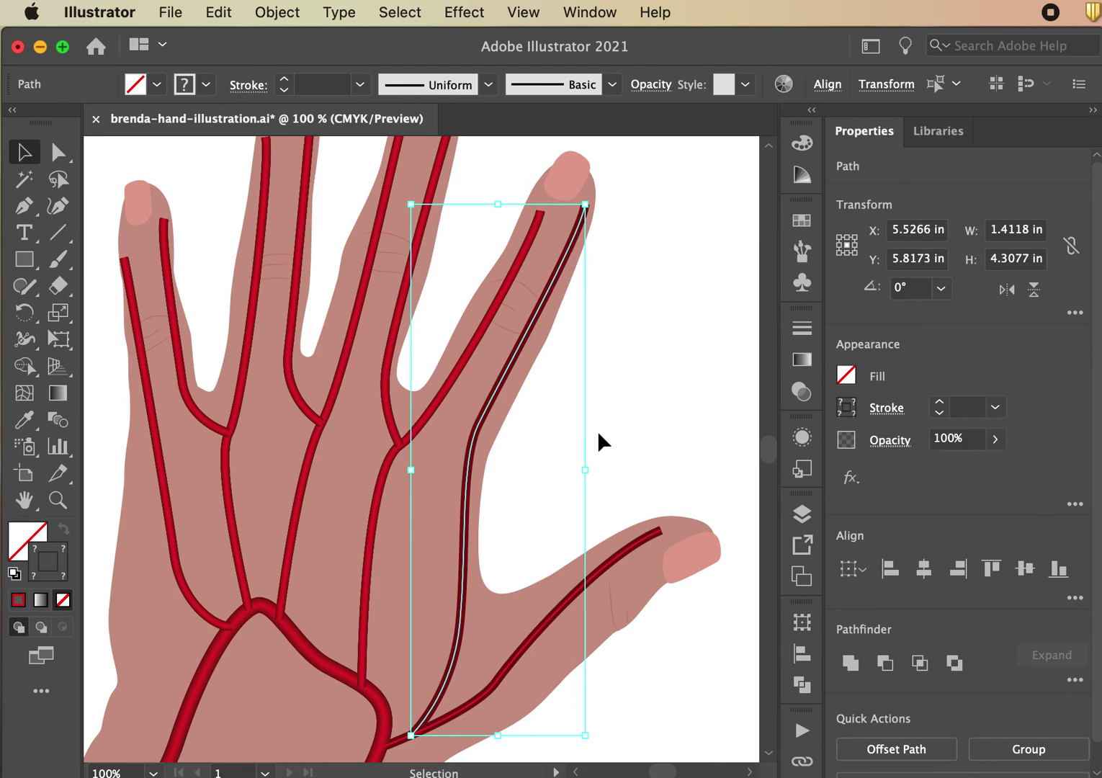
left_click(278, 13)
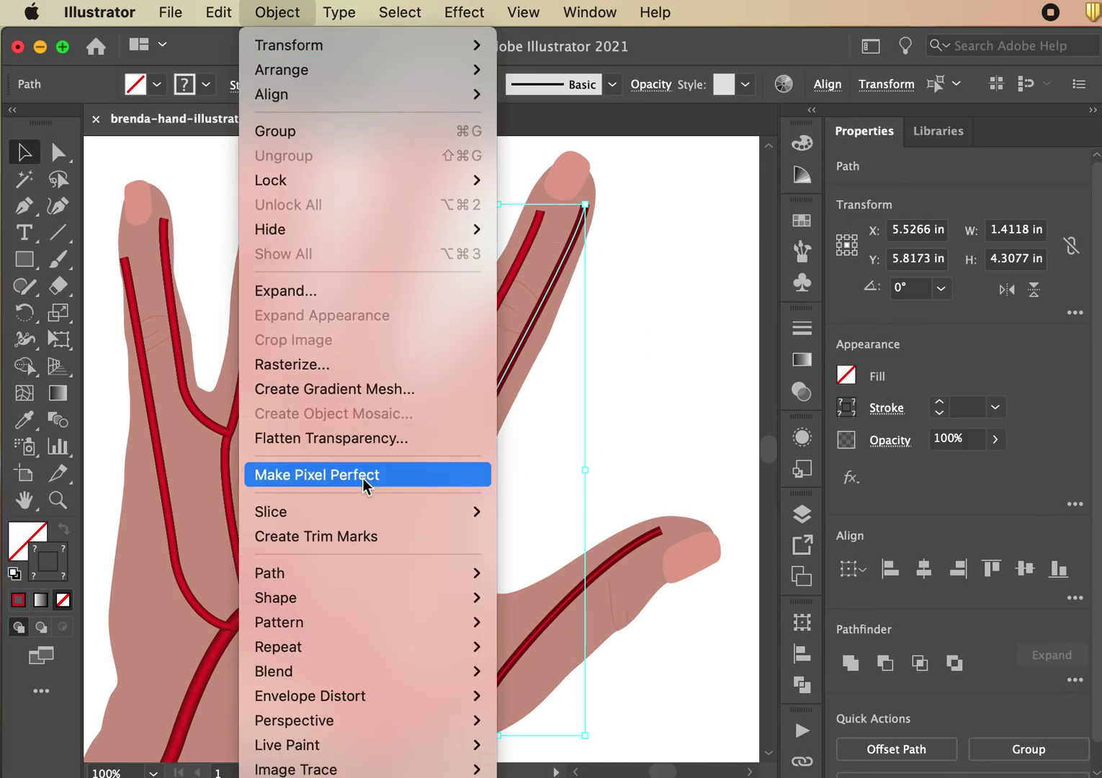
mouse_move(394, 670)
left_click(524, 679)
left_click(645, 431)
Step: Blend the thumb vein paths into a shaded tube, then zoom out to the whole hand
left_click_drag(644, 455, 586, 265)
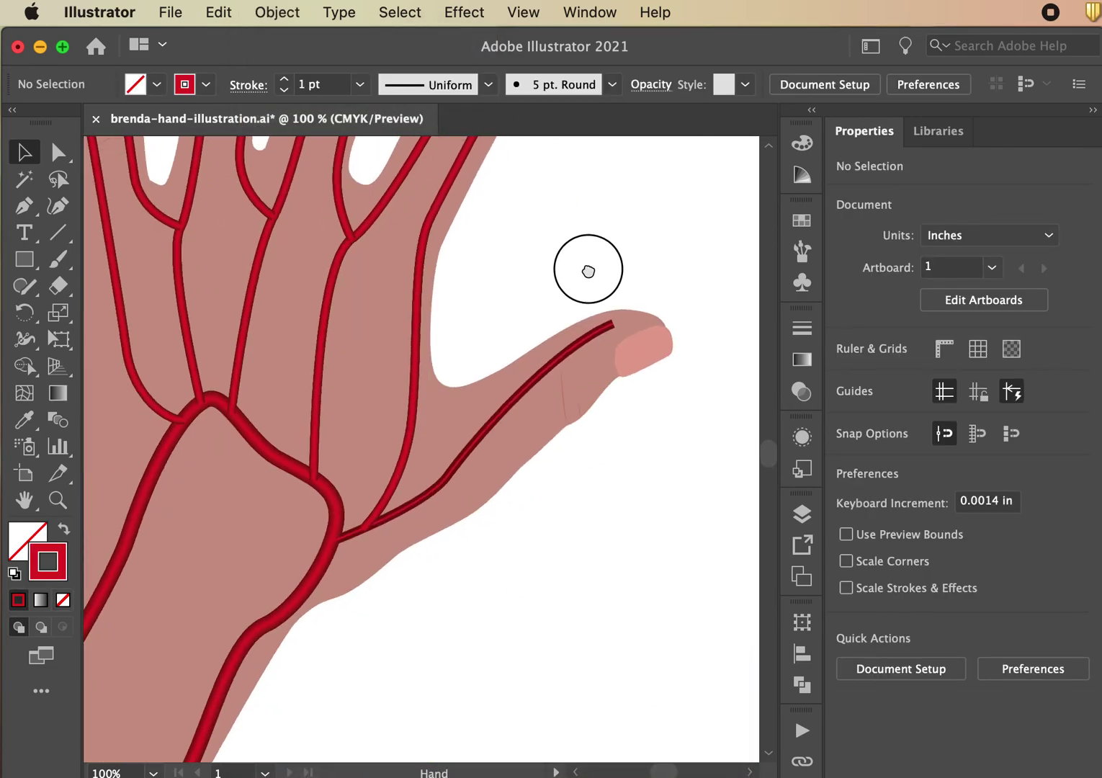
left_click(556, 389)
left_click(276, 13)
left_click(276, 13)
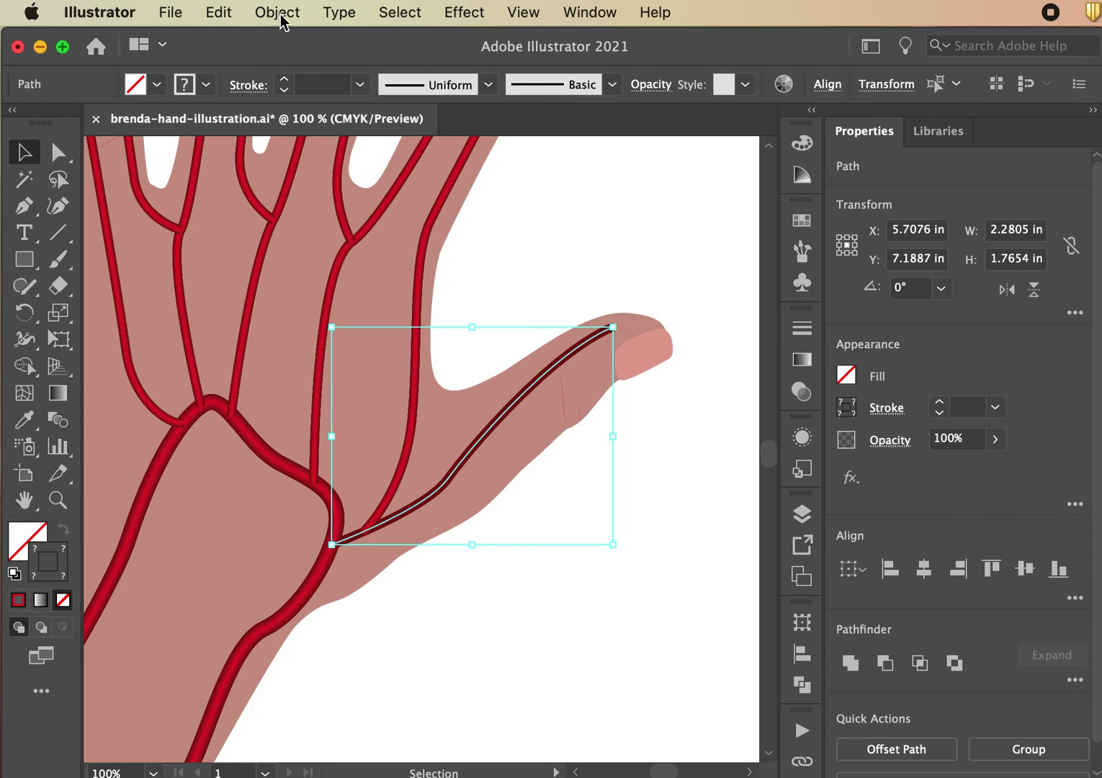
left_click(279, 14)
mouse_move(317, 671)
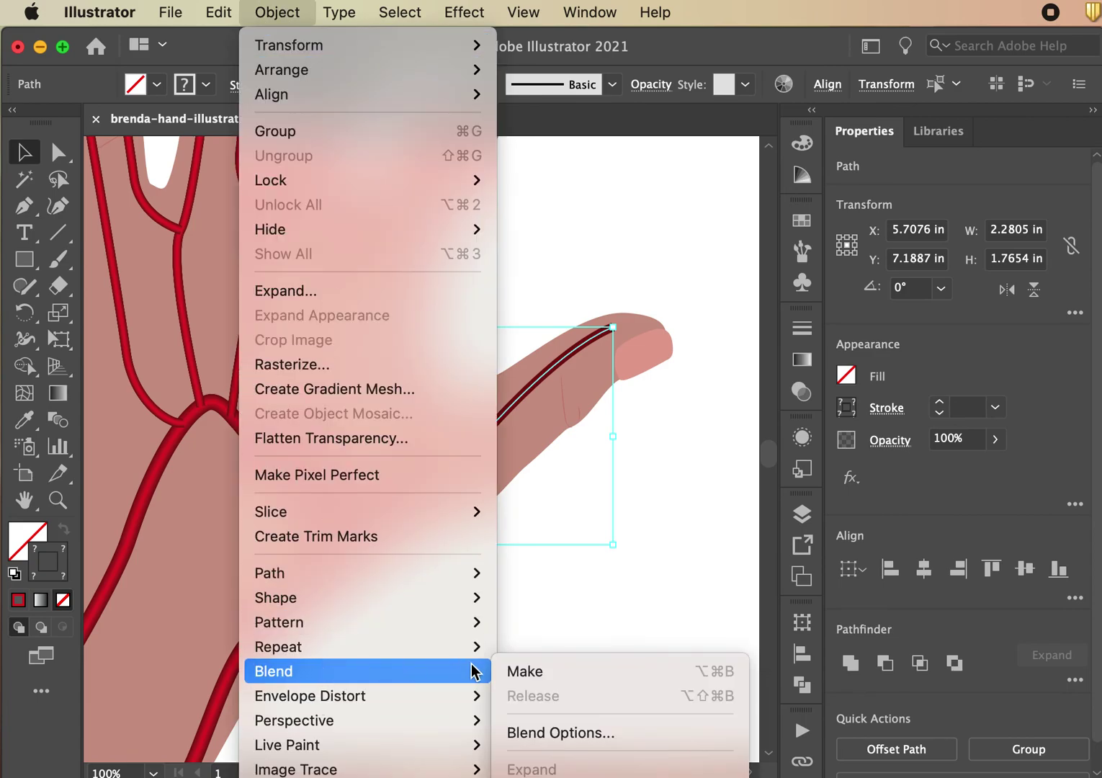
left_click(523, 672)
left_click(590, 612)
key("super+minus")
key("super+minus")
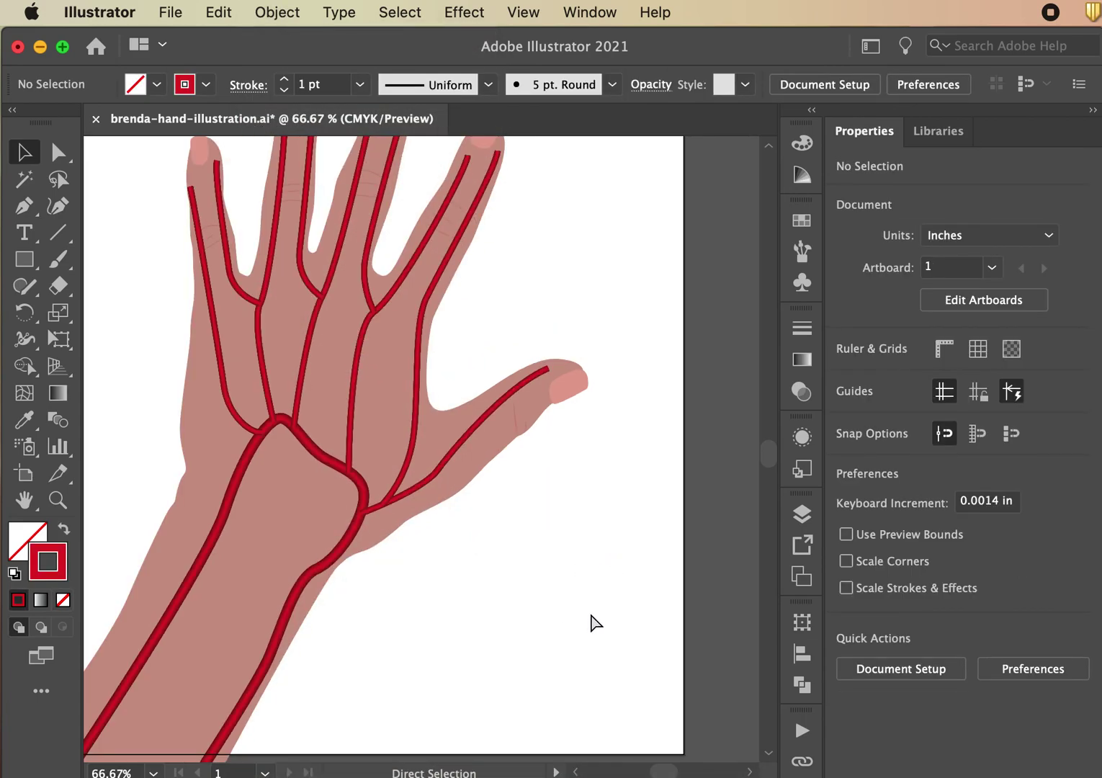
left_click_drag(695, 382, 733, 431)
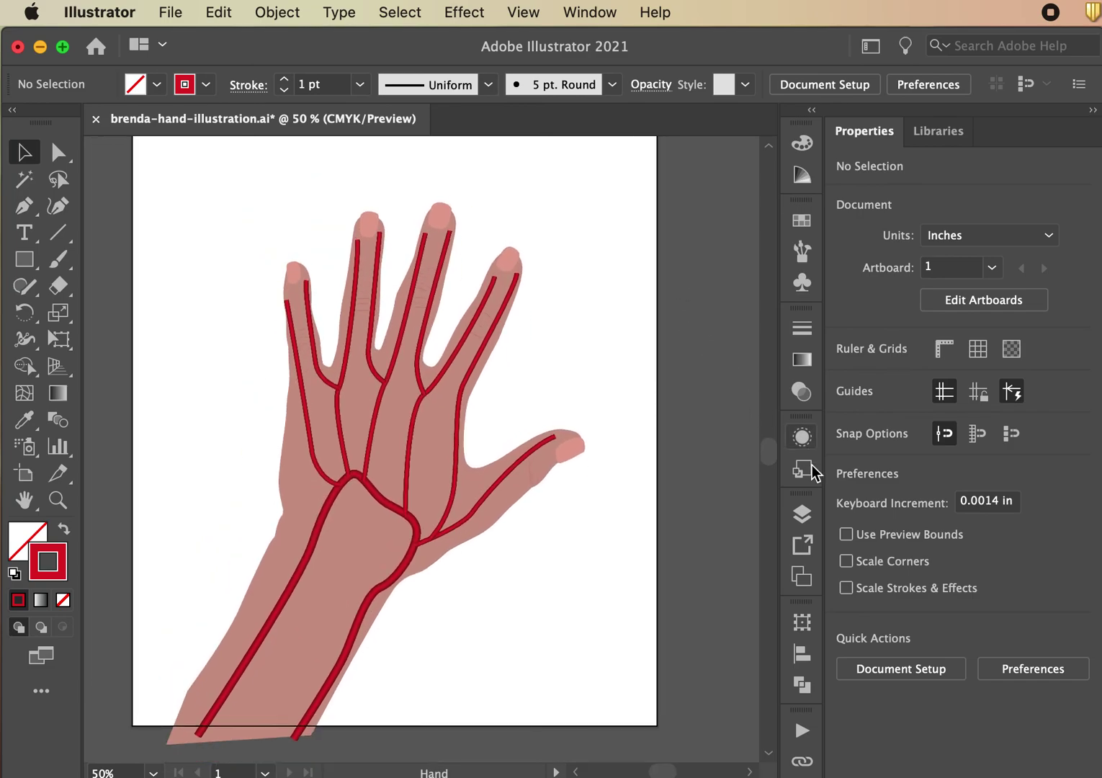
Step: Check the blends inside the vessels layer by toggling and expanding them in the Layers panel
left_click(802, 514)
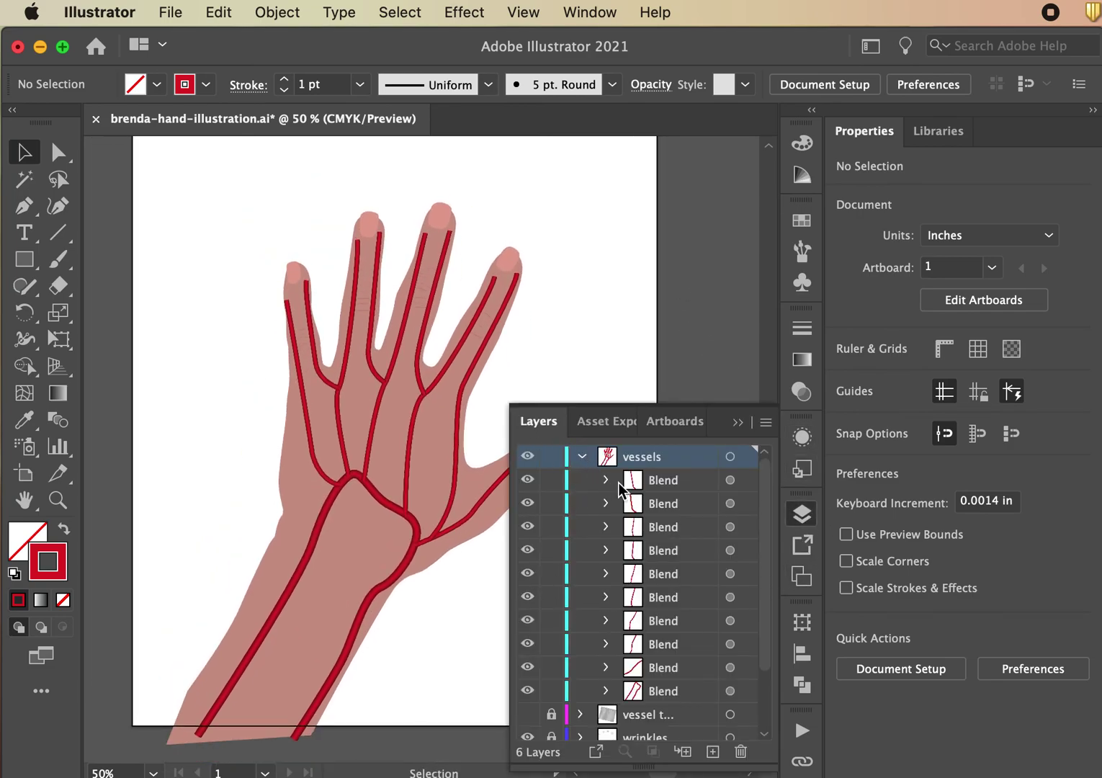
mouse_move(761, 607)
left_mouse_down()
mouse_move(765, 670)
mouse_move(776, 588)
left_mouse_up()
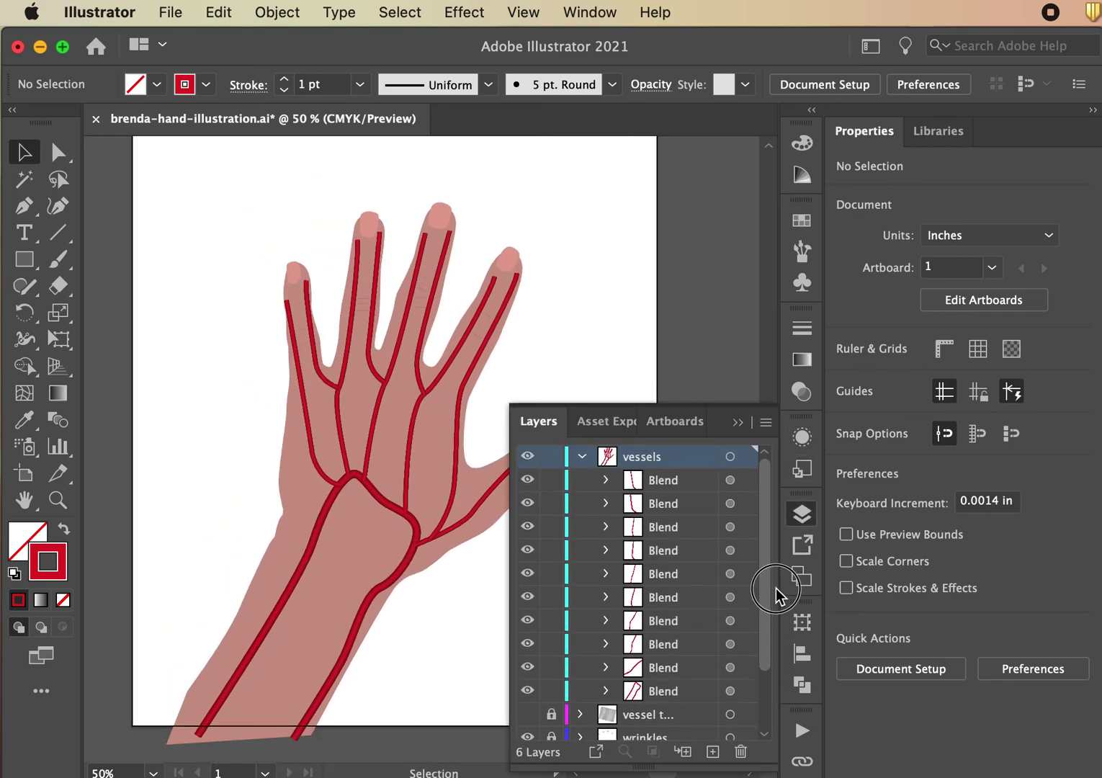
left_click(528, 480)
left_click(527, 480)
left_click(527, 504)
left_click(527, 504)
left_click(606, 479)
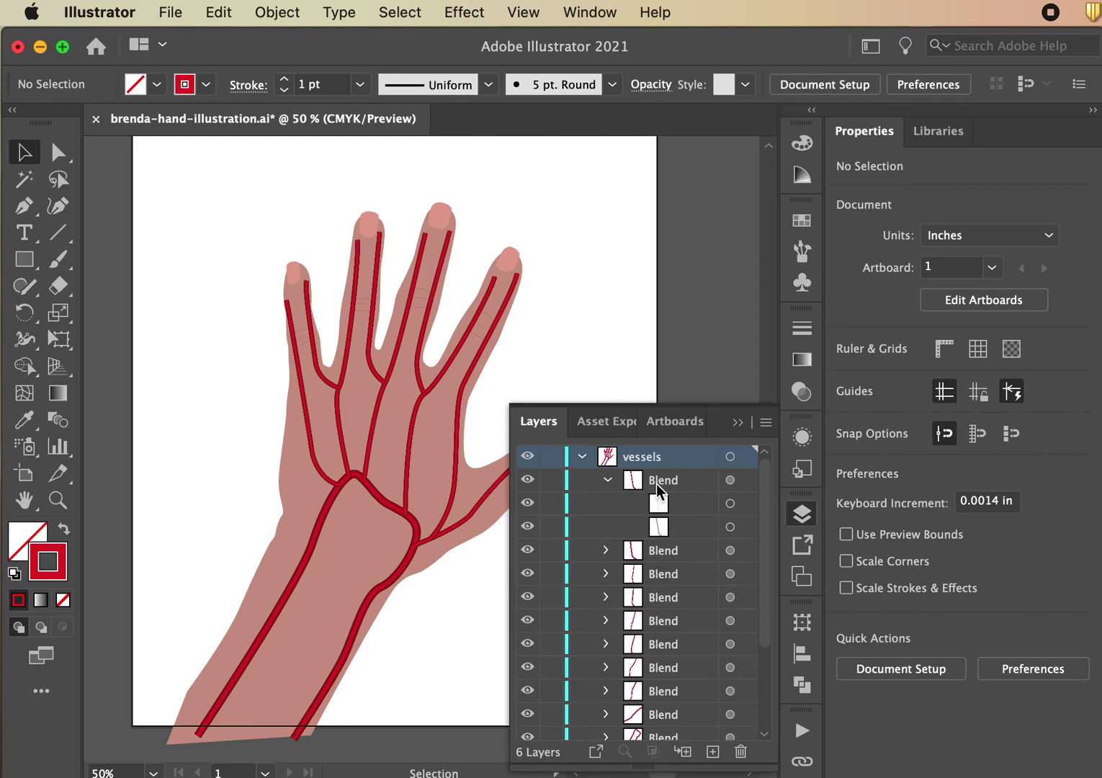
left_click(681, 507)
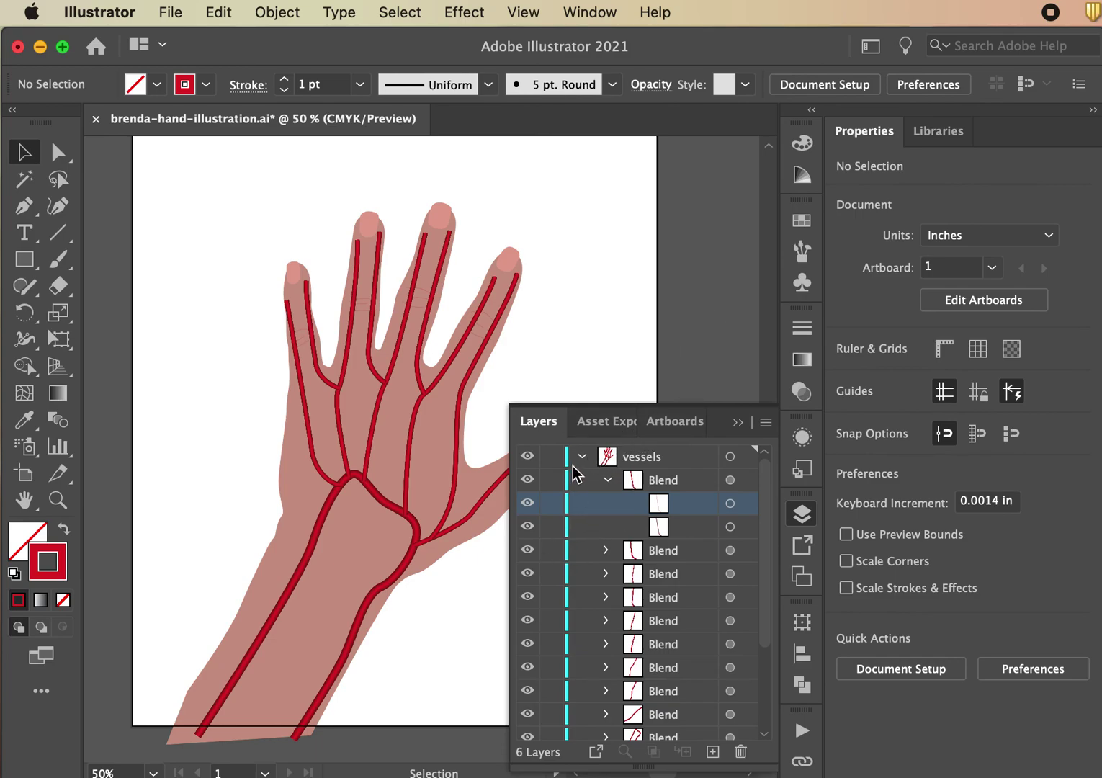
left_click(608, 480)
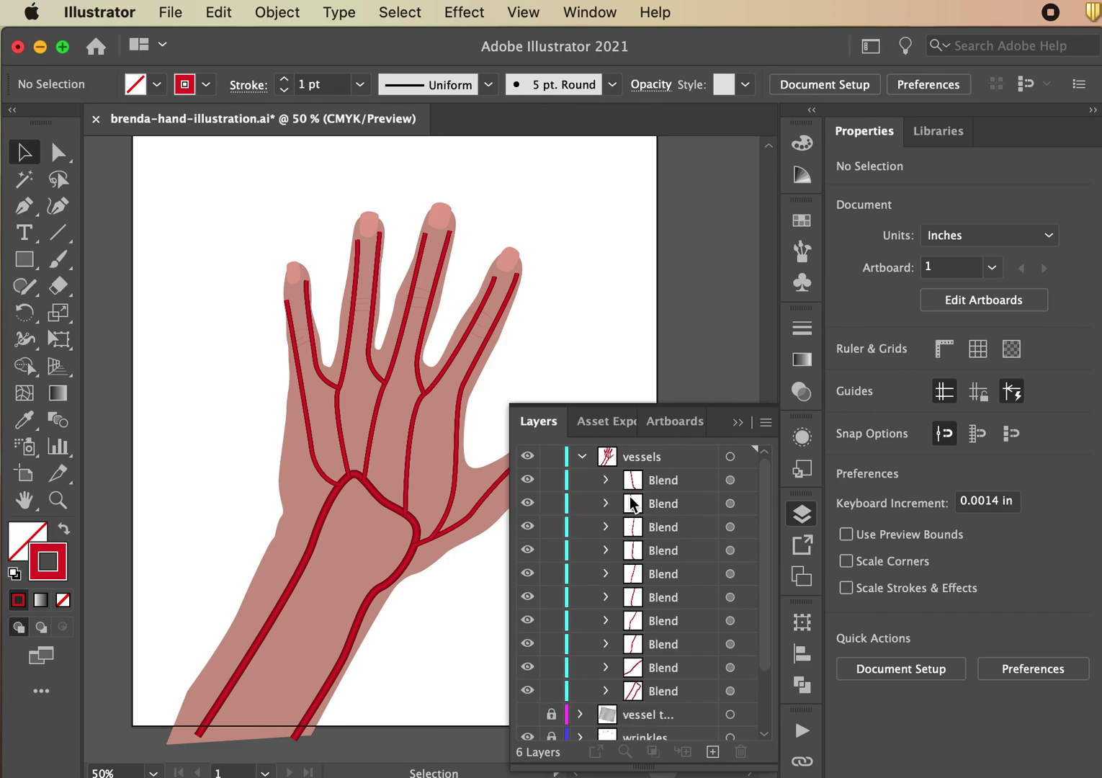
left_click(582, 458)
Step: Toggle the vessels, vessel template, Nails, hand base and template layers, restoring each one's visibility
left_click(527, 456)
left_click(528, 456)
left_click(528, 480)
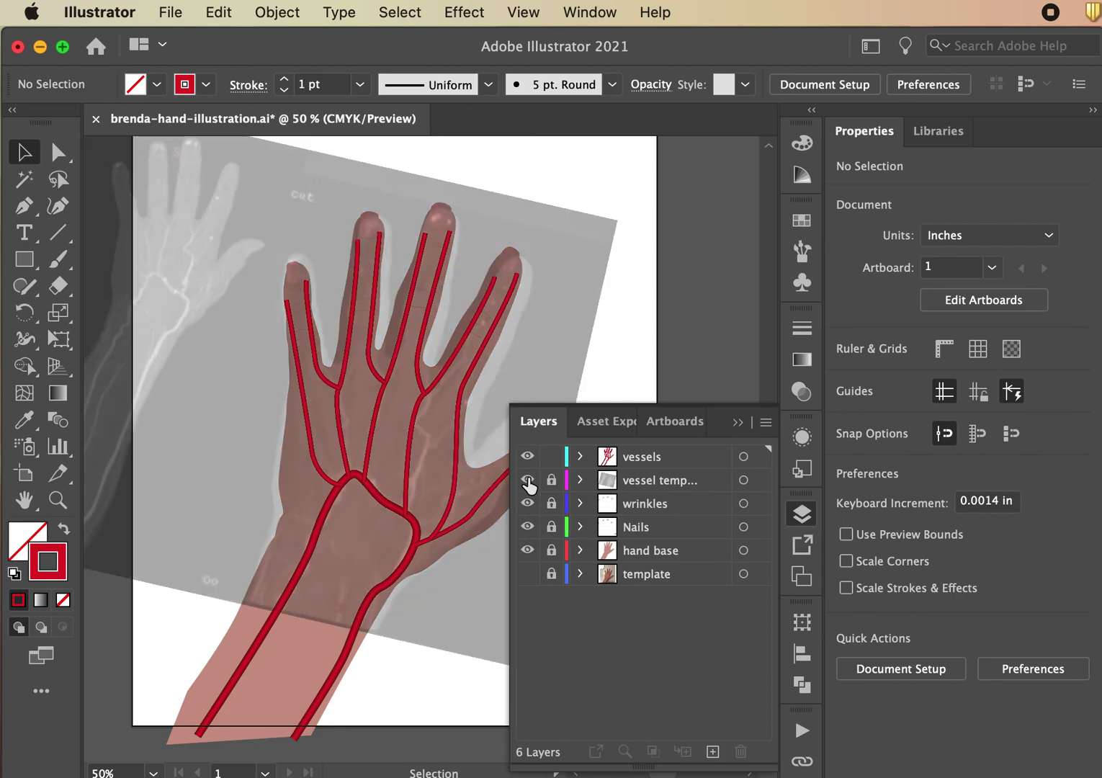
left_click(528, 480)
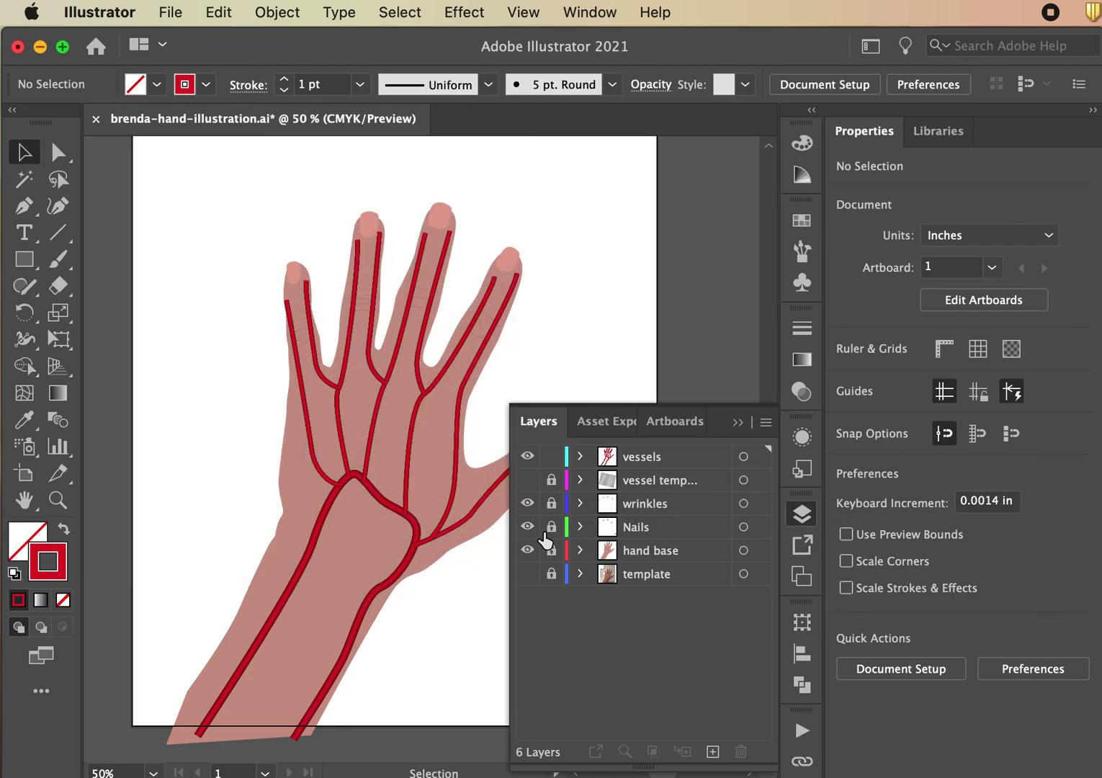
key("super+equal")
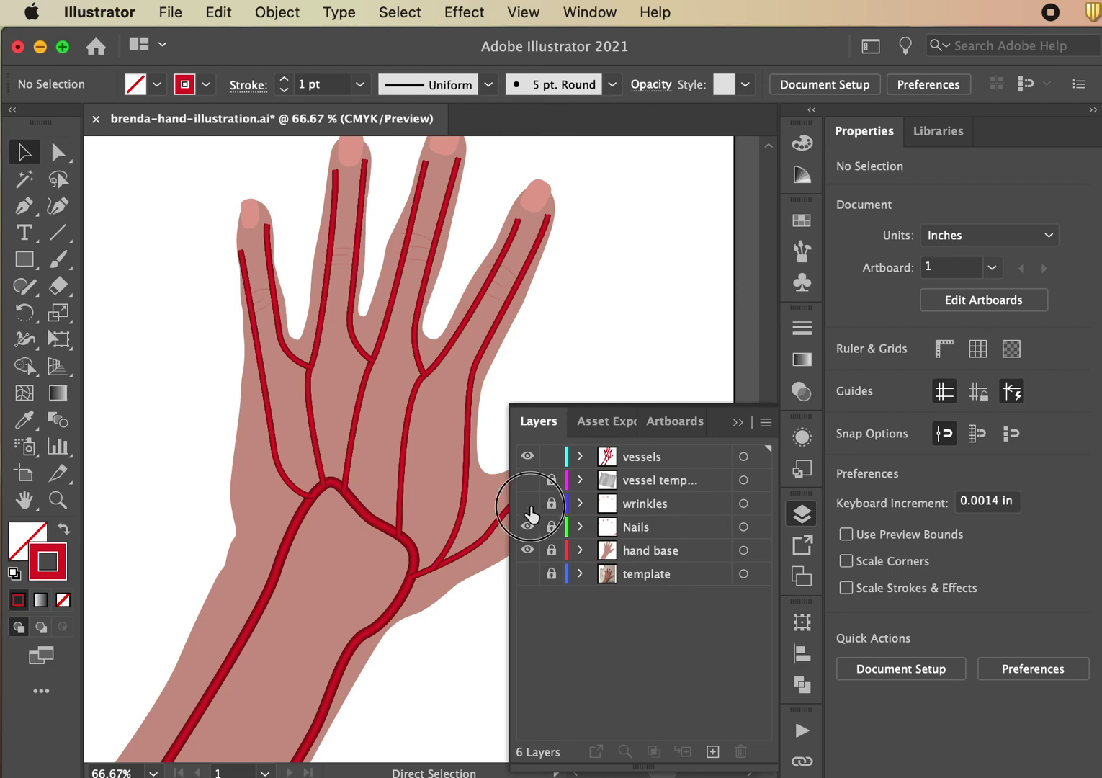
left_click(526, 536)
left_click(527, 535)
left_click(528, 550)
left_click(528, 552)
left_click(526, 576)
left_click(525, 577)
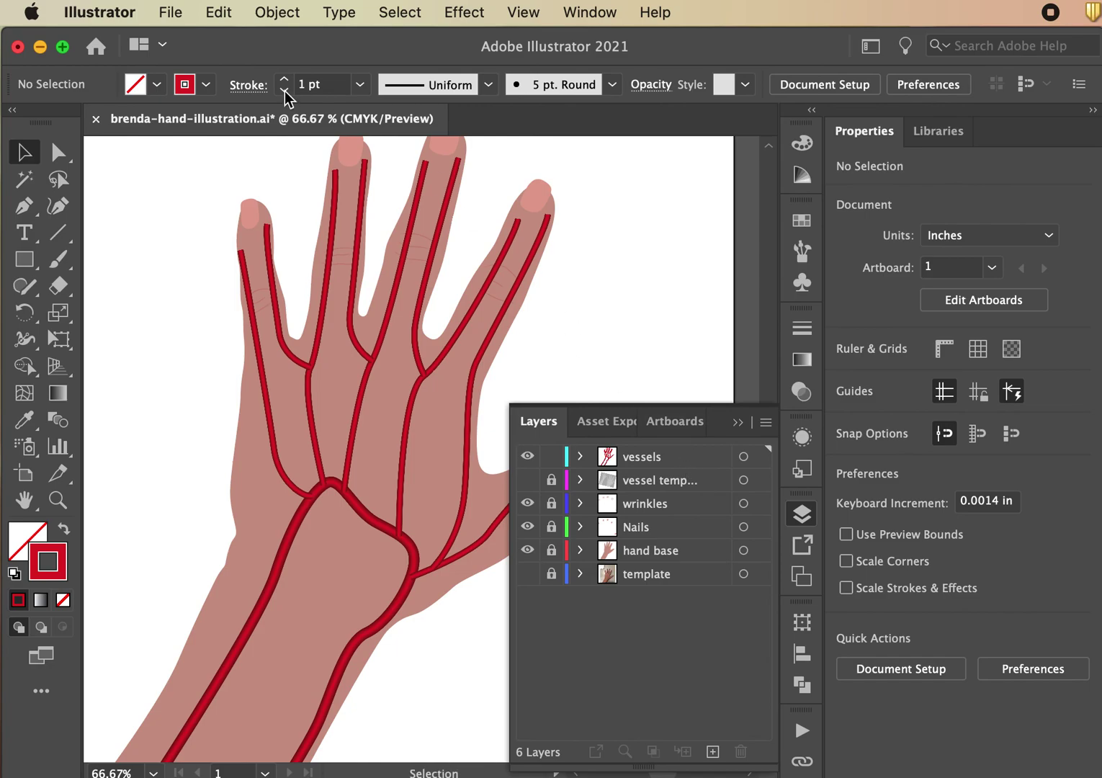
Step: Save the hand illustration file with File > Save
left_click(173, 12)
left_click(173, 12)
left_click(173, 12)
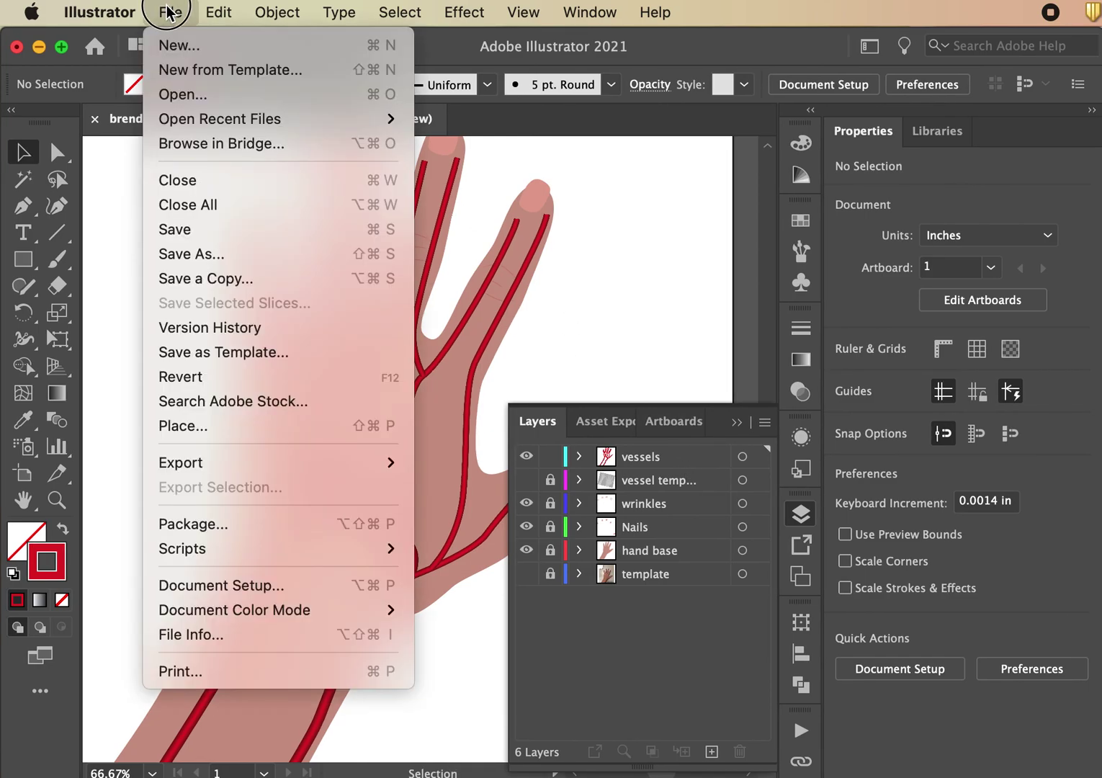
left_click(188, 227)
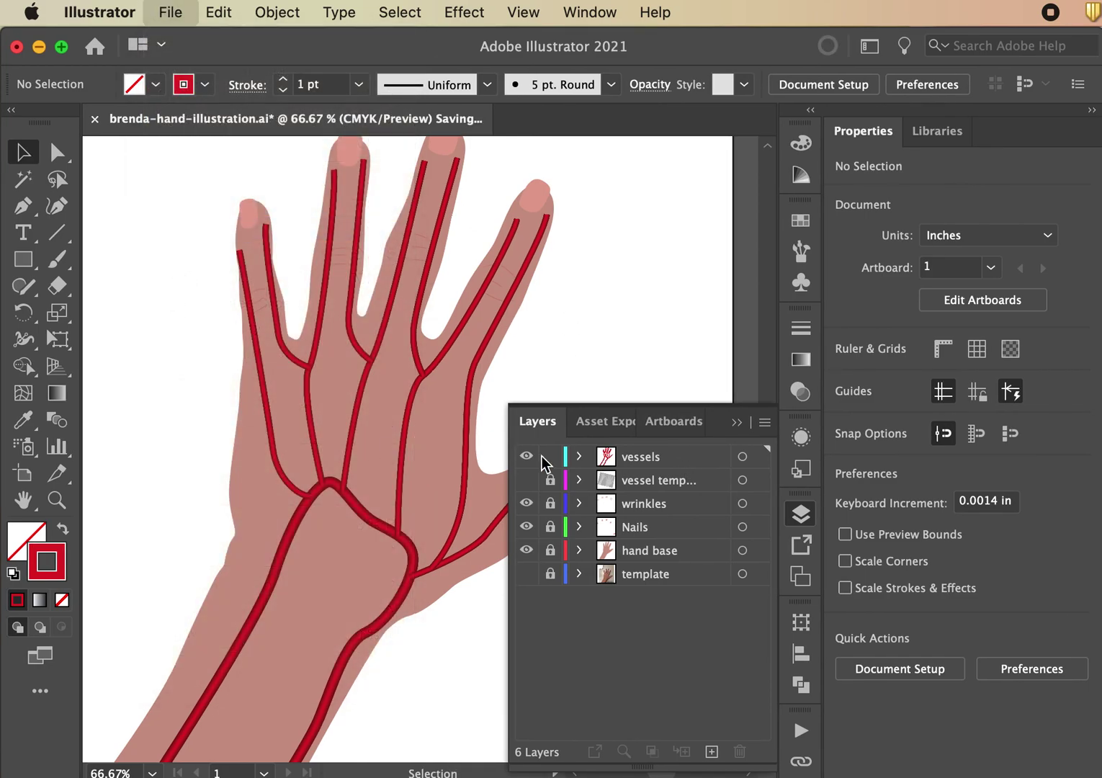
Step: Zoom in to inspect the vein tube junctions, then zoom back out to the whole hand
key("a")
key("v")
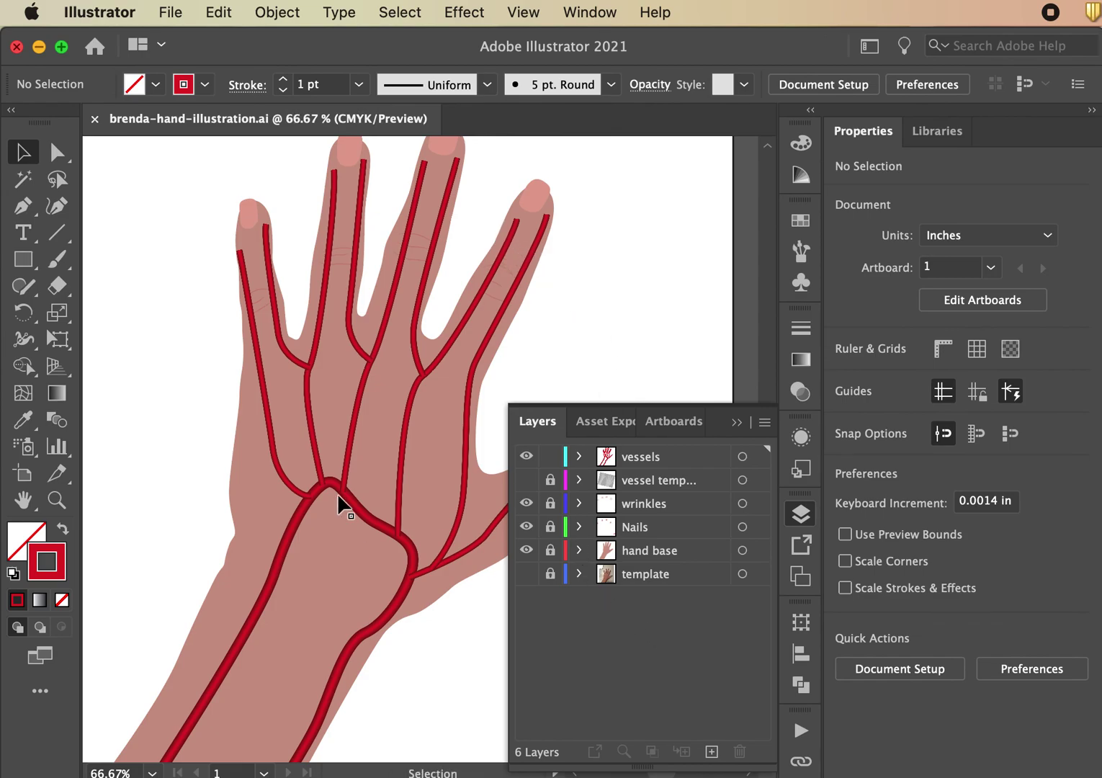
key("super+equal")
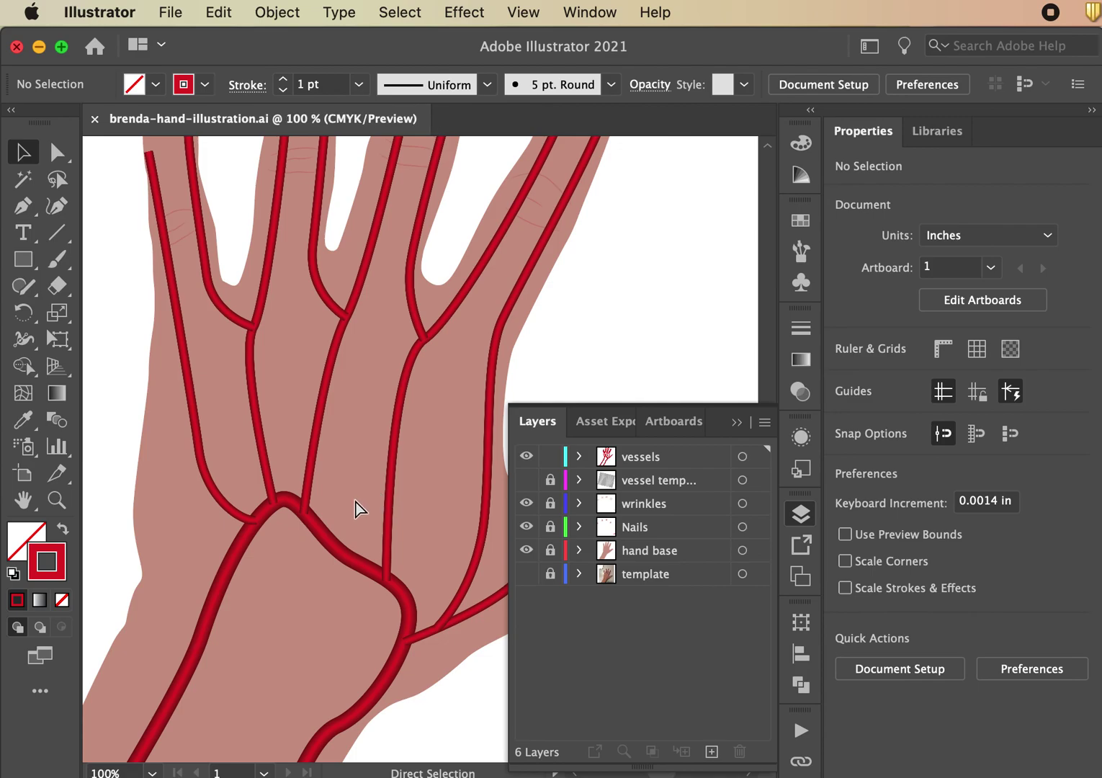
key("super+equal")
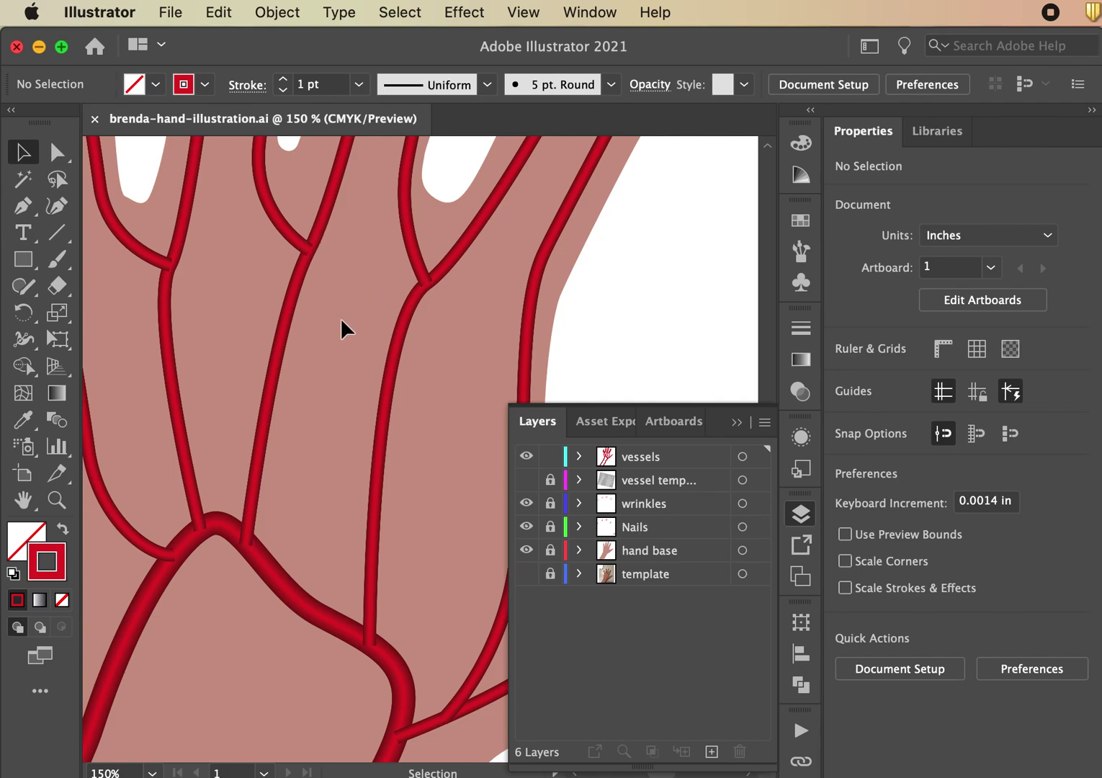
key("super+minus")
key("super+minus")
key("super+minus")
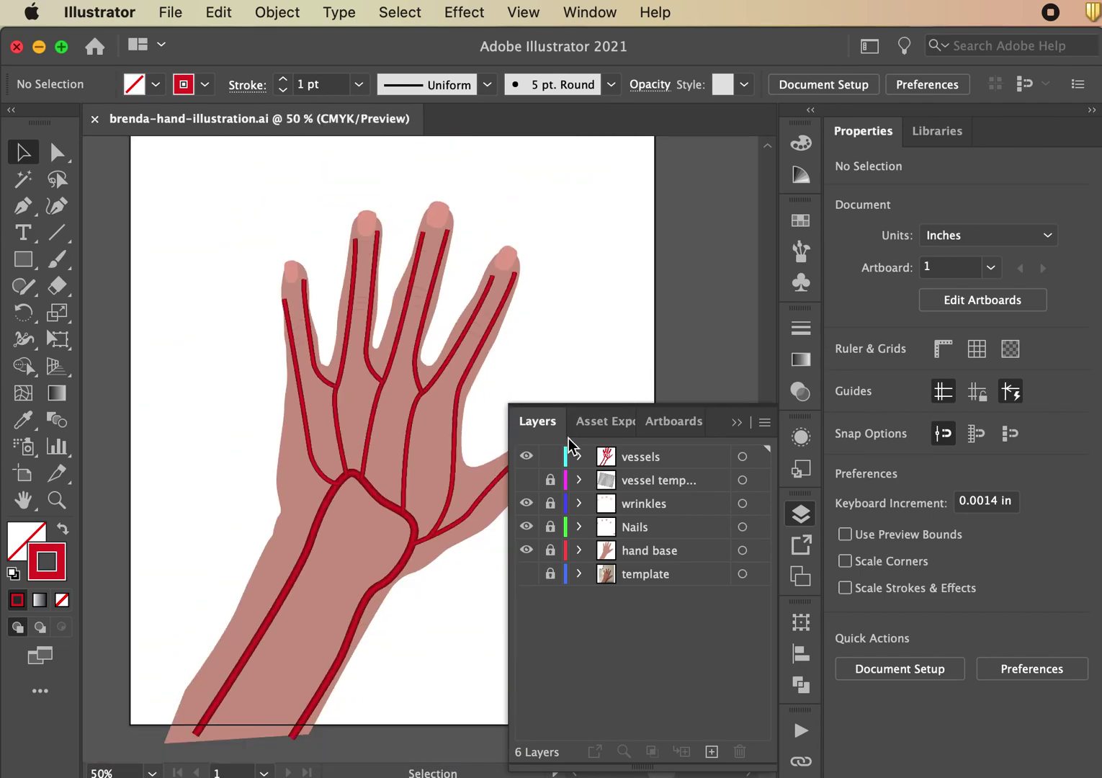